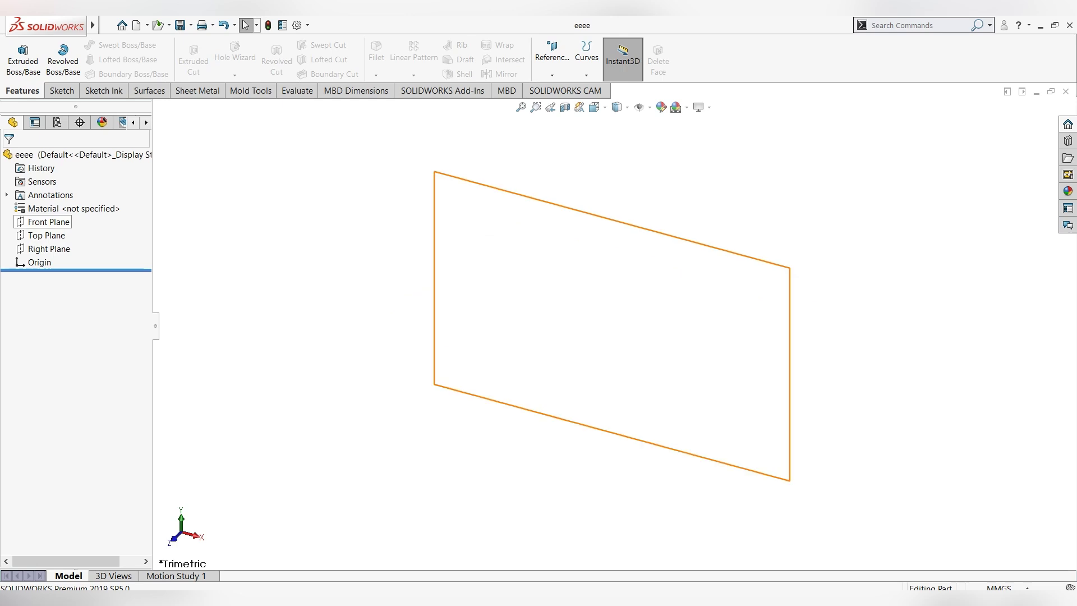
Step: Start a Front Plane sketch with a vertical centerline rising from the origin
{"action": "right_click", "coordinate": [49, 222]}
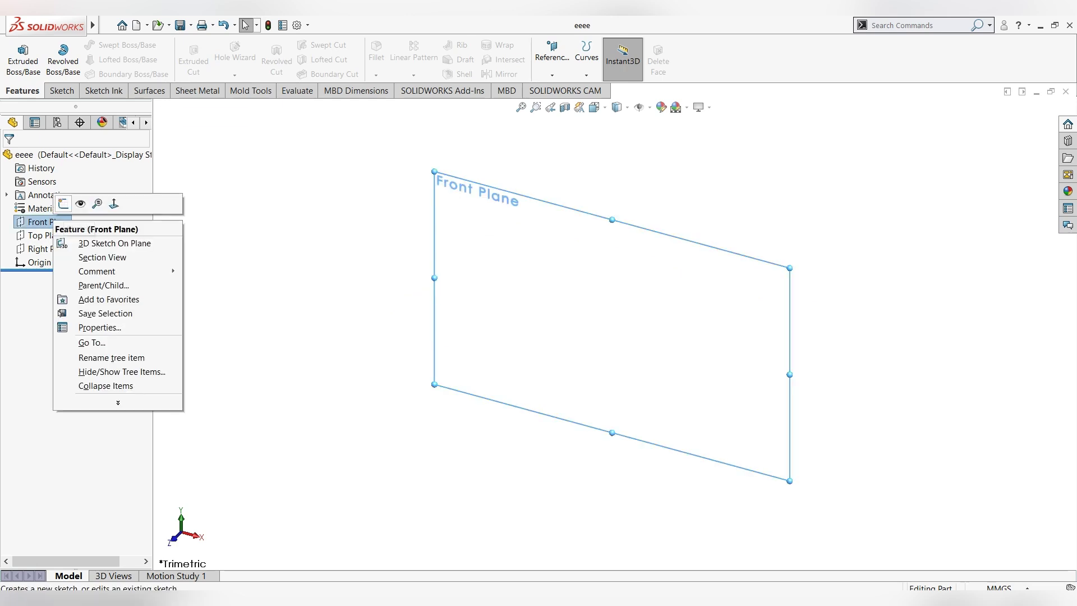
{"action": "left_click", "coordinate": [78, 236]}
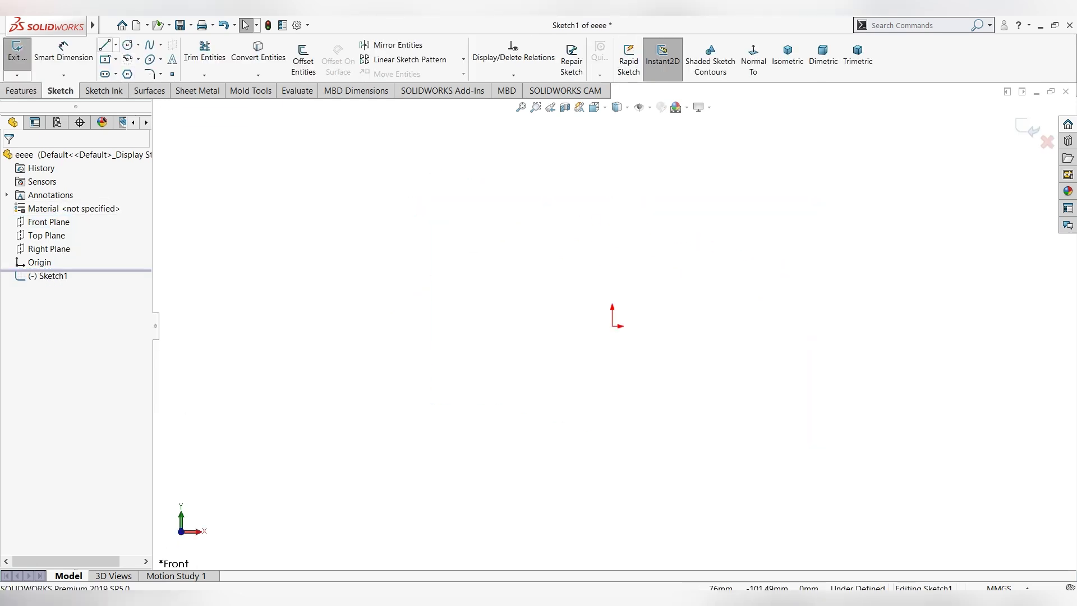
{"action": "left_click", "coordinate": [116, 45]}
{"action": "left_click", "coordinate": [132, 71]}
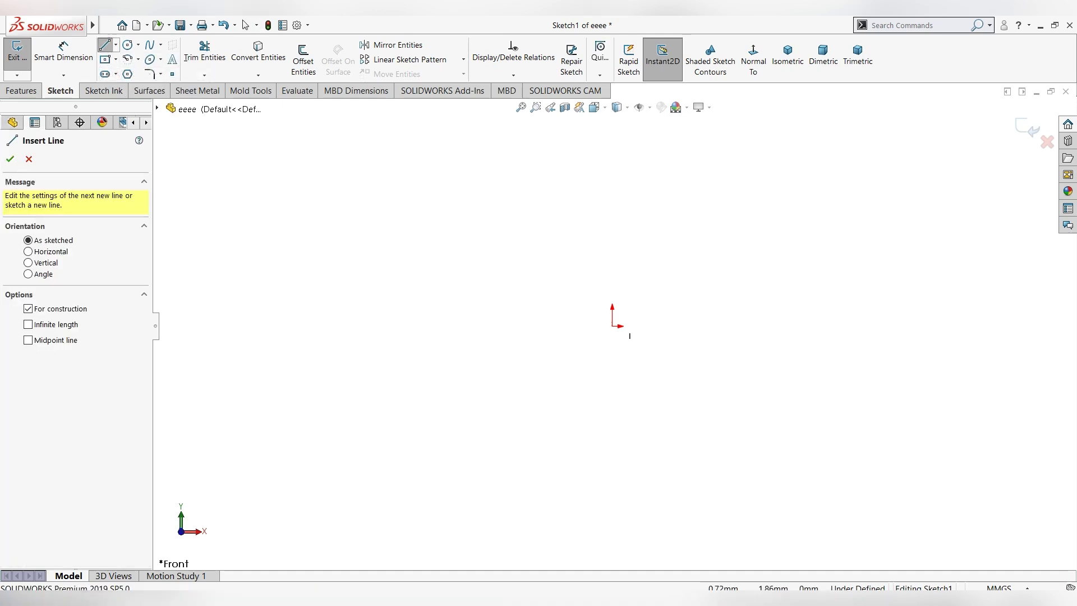
{"action": "left_click", "coordinate": [612, 326]}
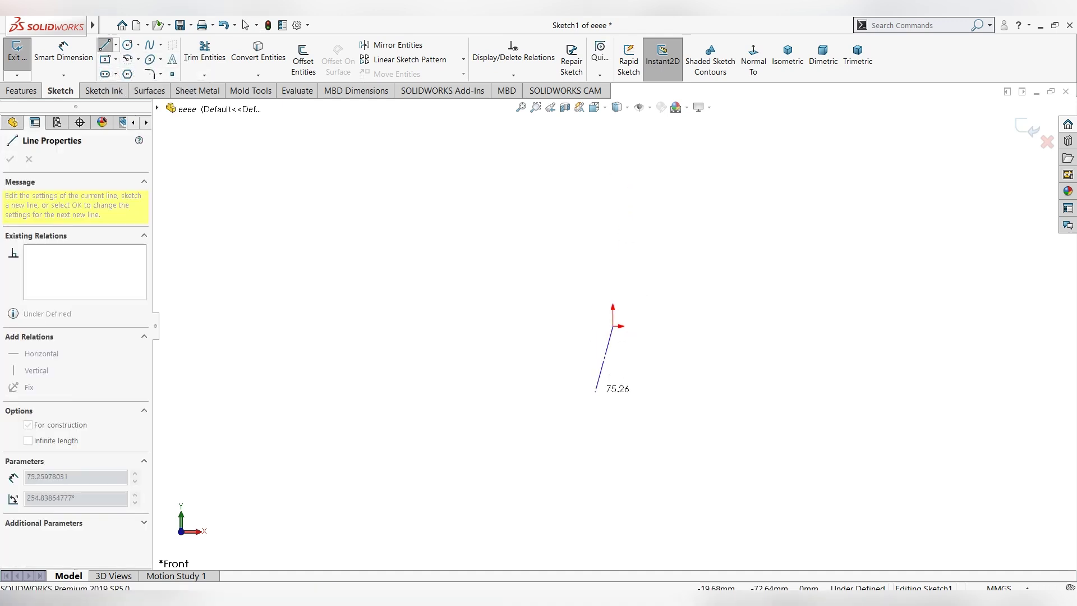
{"action": "key", "text": "z"}
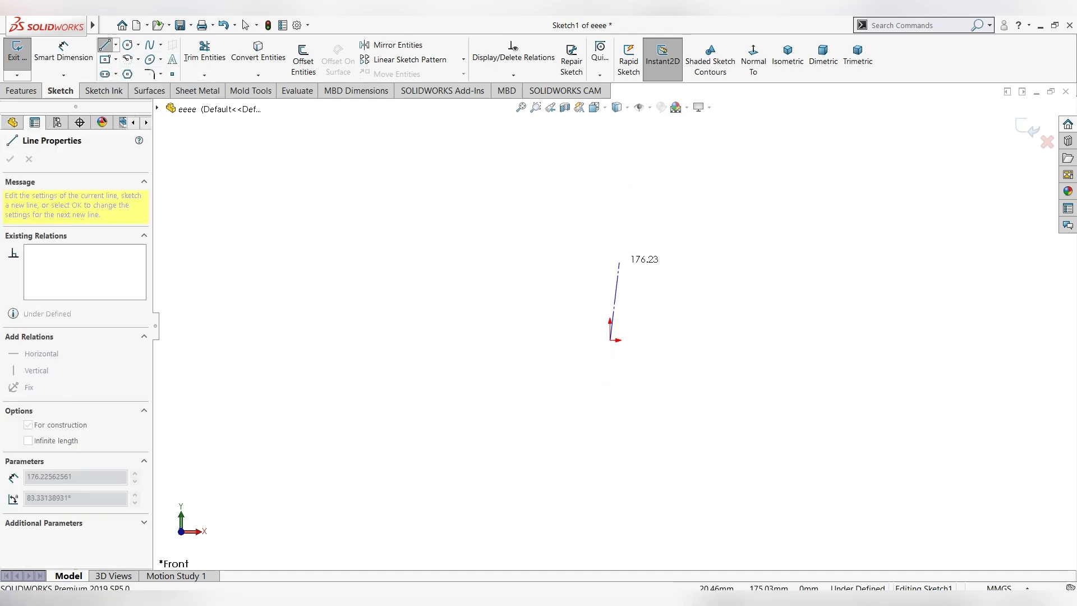
{"action": "left_click", "coordinate": [599, 142]}
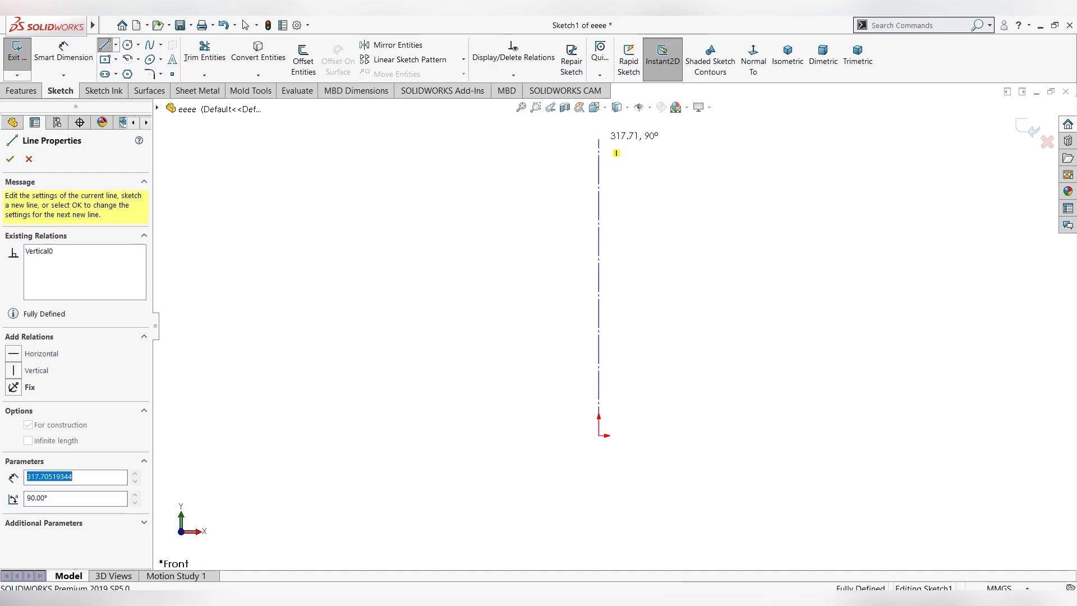
{"action": "key", "text": "Escape"}
Step: Begin an ordinary line on the centerline, then cancel it
{"action": "key", "text": "l"}
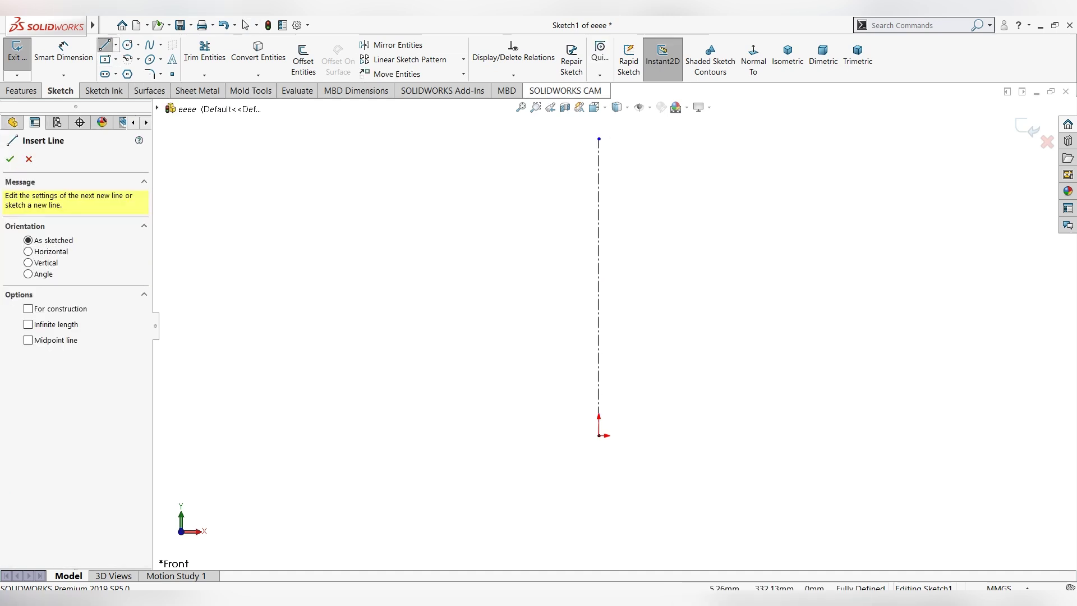
{"action": "left_click", "coordinate": [599, 169]}
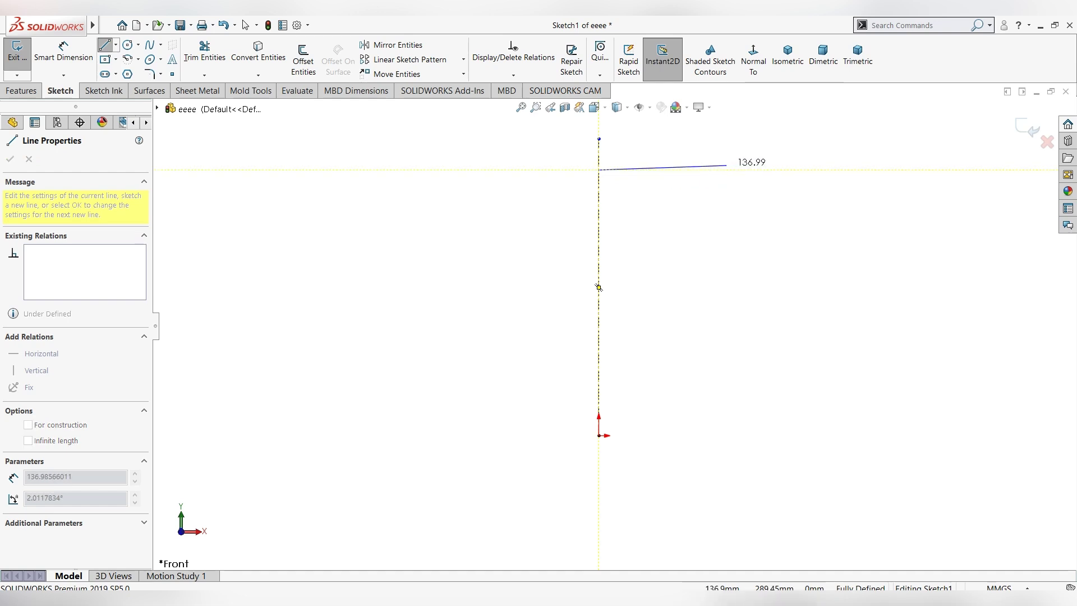
{"action": "key", "text": "Escape"}
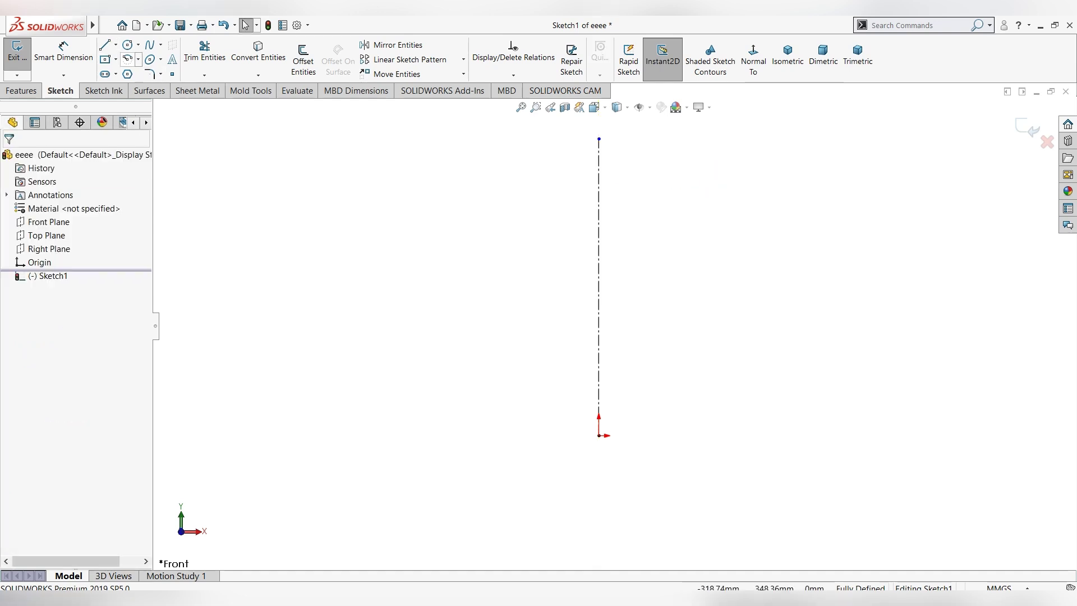
Step: Draw a stepped line outline right of the centerline, with a lower flange, closing at the origin
{"action": "key", "text": "l"}
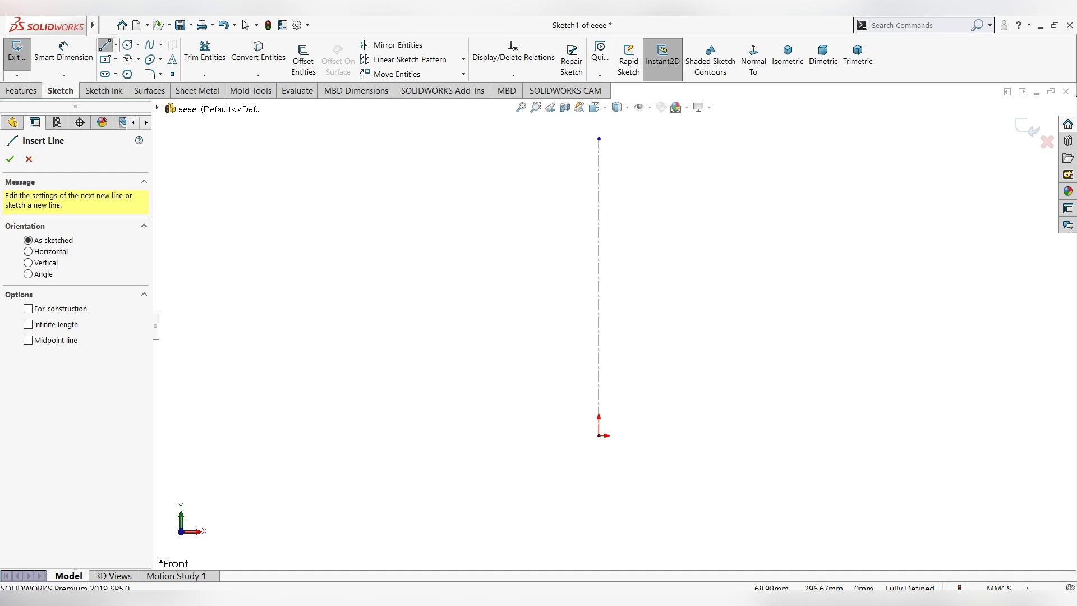
{"action": "left_click", "coordinate": [631, 139]}
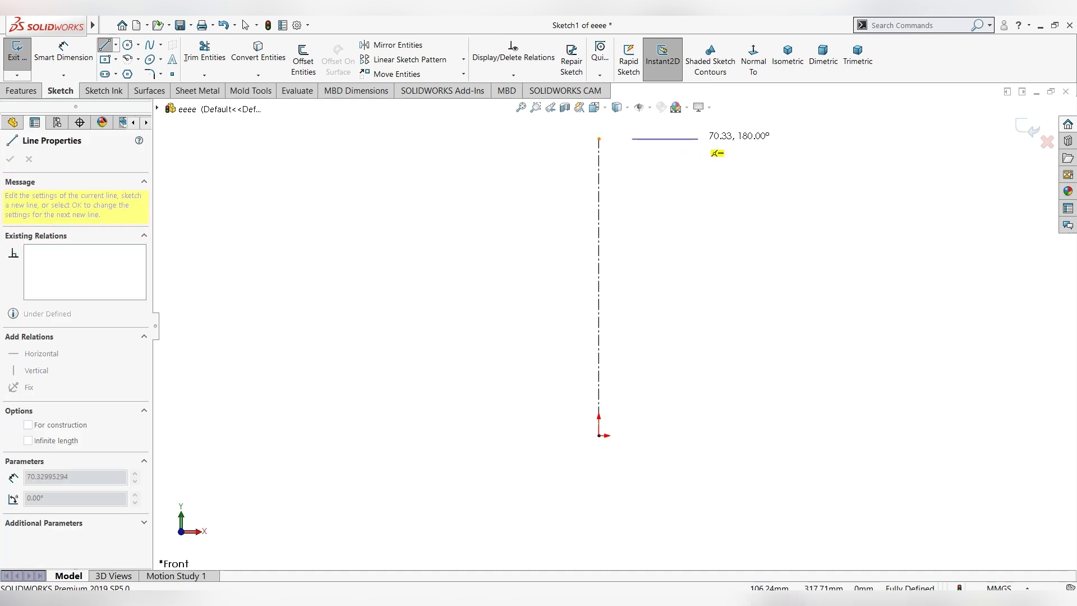
{"action": "left_click", "coordinate": [699, 138]}
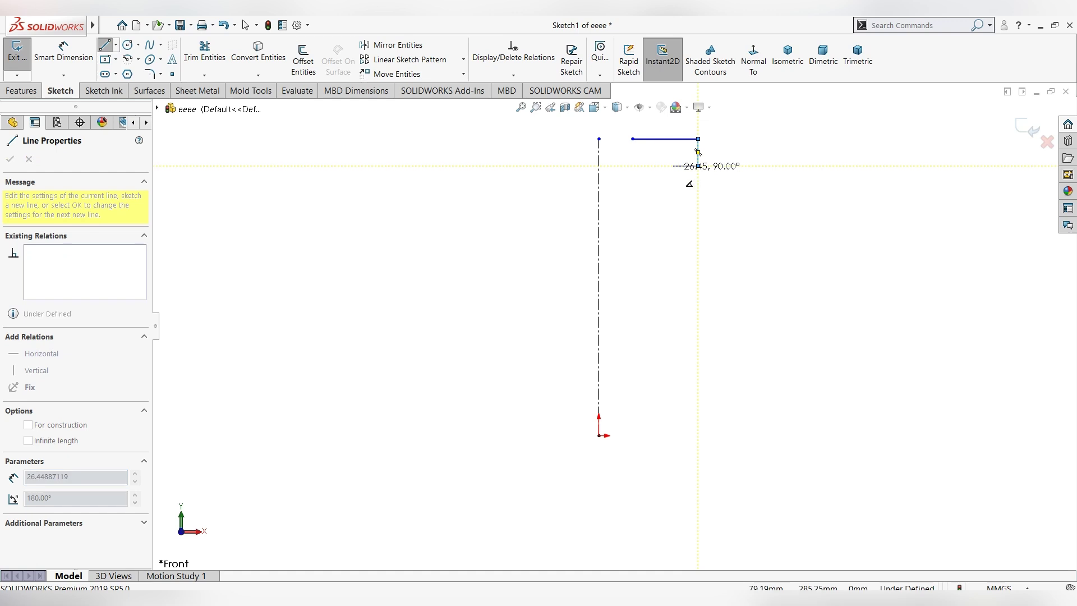
{"action": "left_click", "coordinate": [698, 165]}
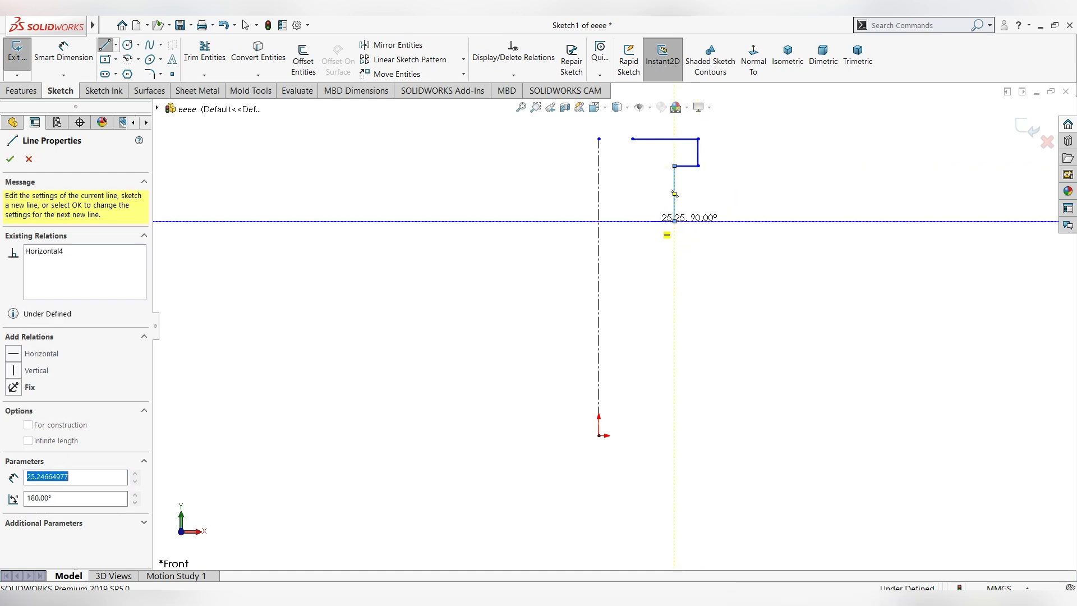
{"action": "left_click", "coordinate": [675, 222]}
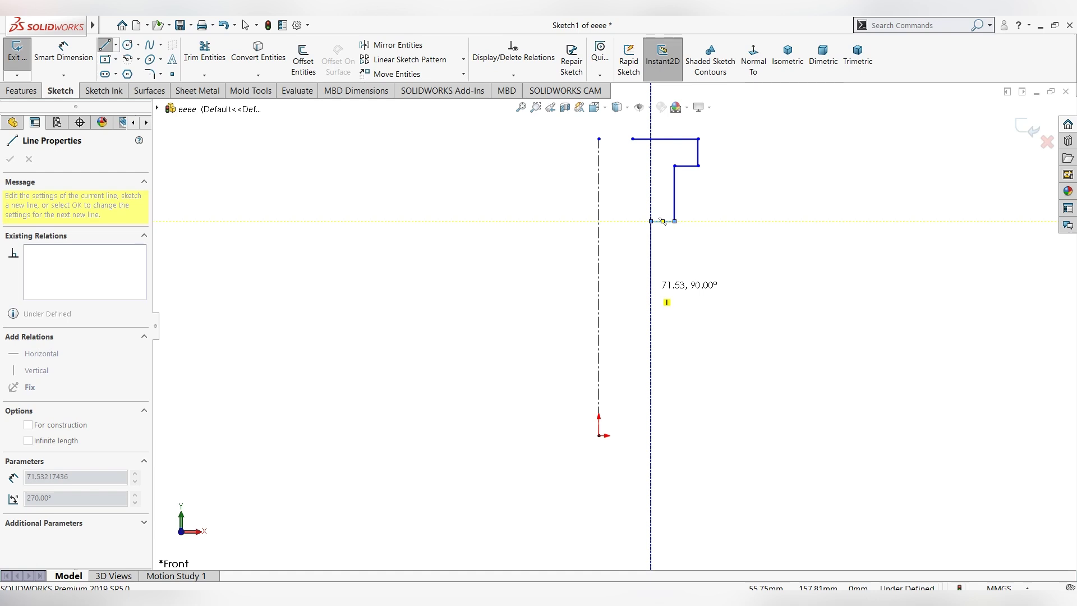
{"action": "left_click", "coordinate": [650, 221]}
{"action": "left_click", "coordinate": [651, 288]}
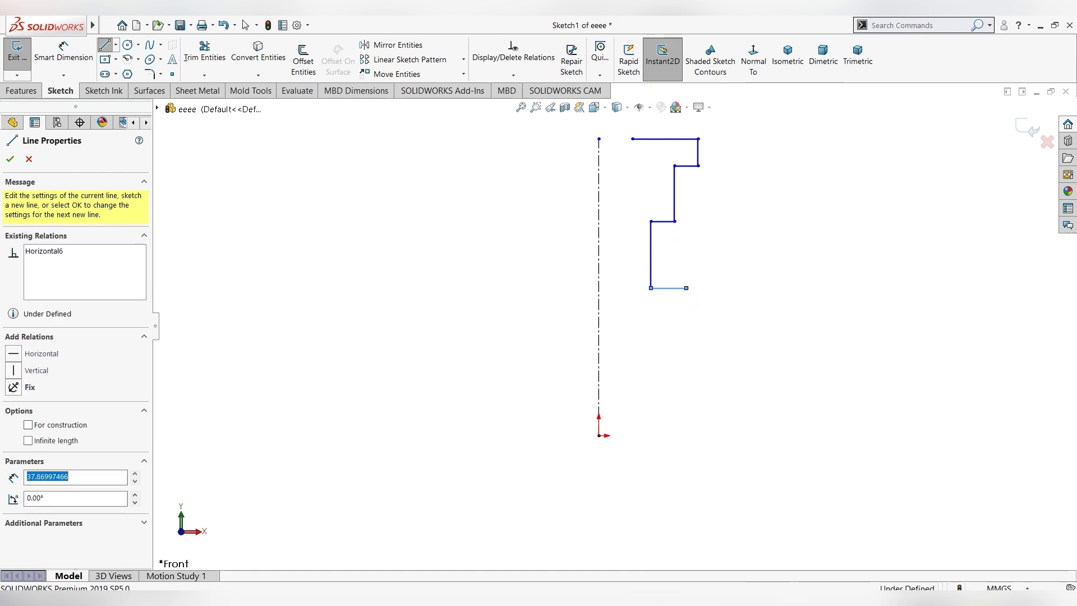
{"action": "left_click", "coordinate": [686, 287]}
{"action": "left_click", "coordinate": [687, 316]}
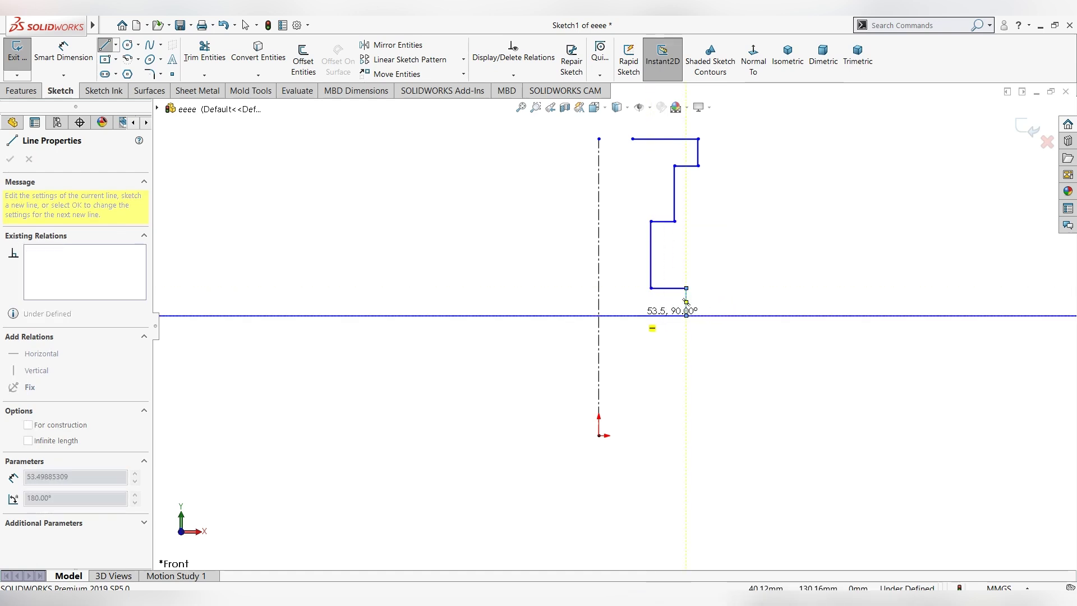
{"action": "left_click", "coordinate": [641, 315]}
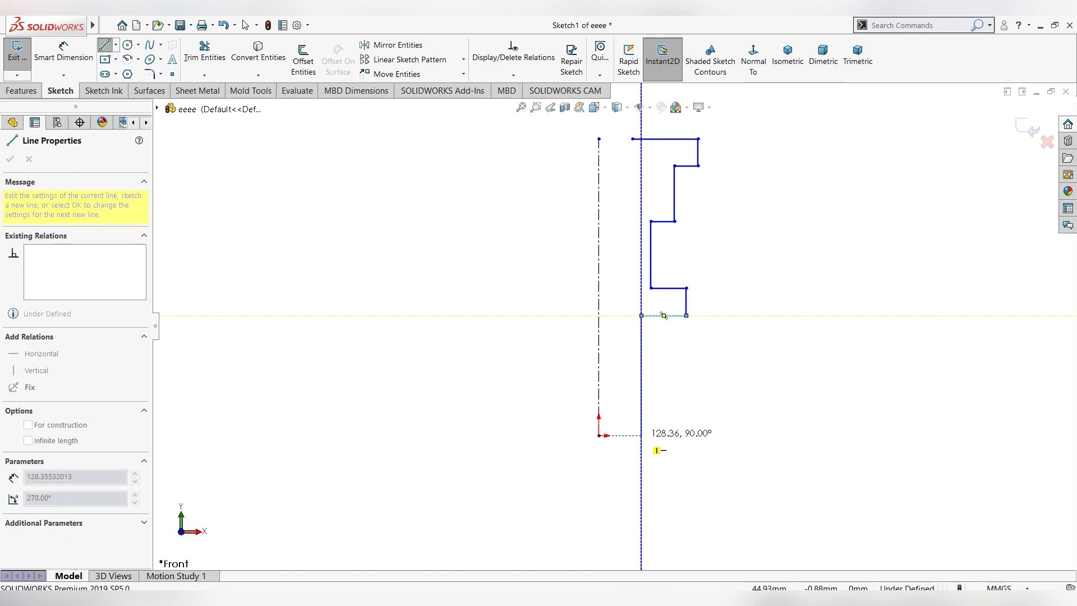
{"action": "left_click", "coordinate": [642, 434]}
{"action": "left_click", "coordinate": [600, 435]}
{"action": "key", "text": "Escape"}
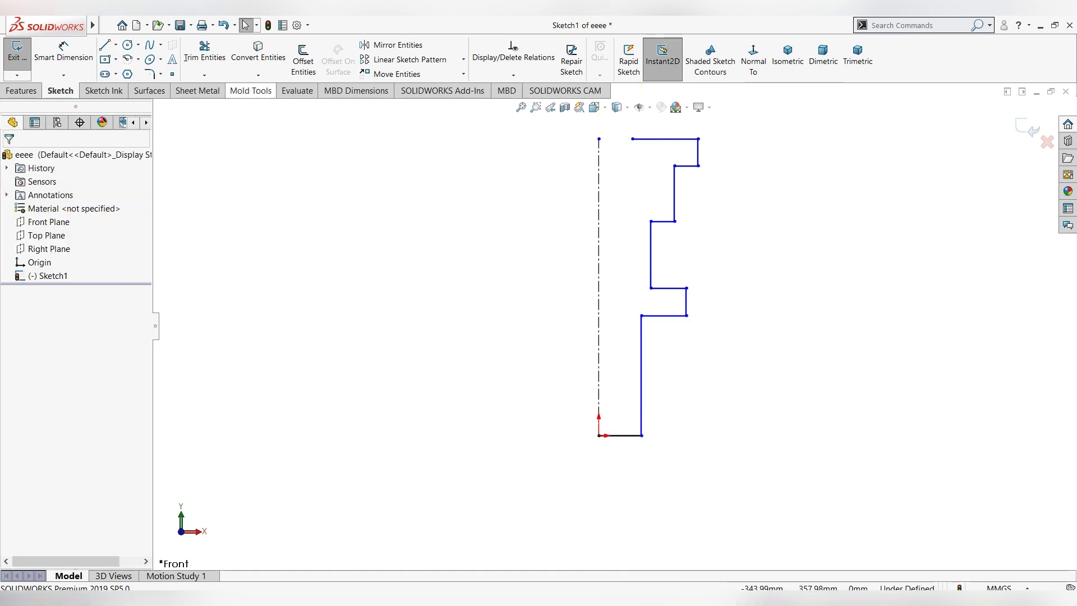
Step: Dimension the top edge and inner step as 48 and 32 mm diameters about the centerline
{"action": "left_click", "coordinate": [64, 54]}
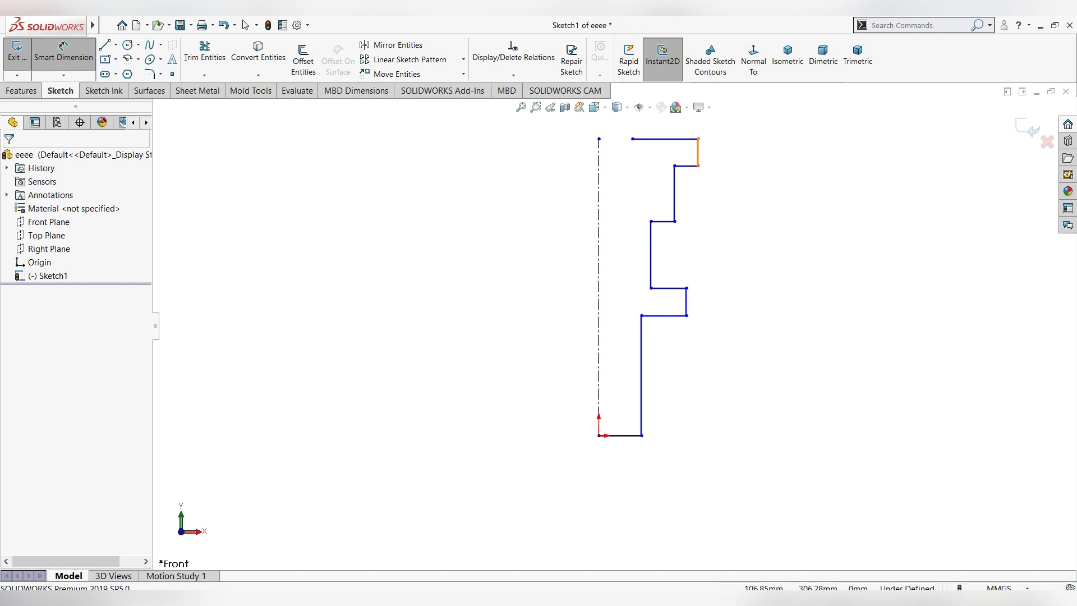
{"action": "left_click", "coordinate": [699, 152]}
{"action": "left_click", "coordinate": [600, 146]}
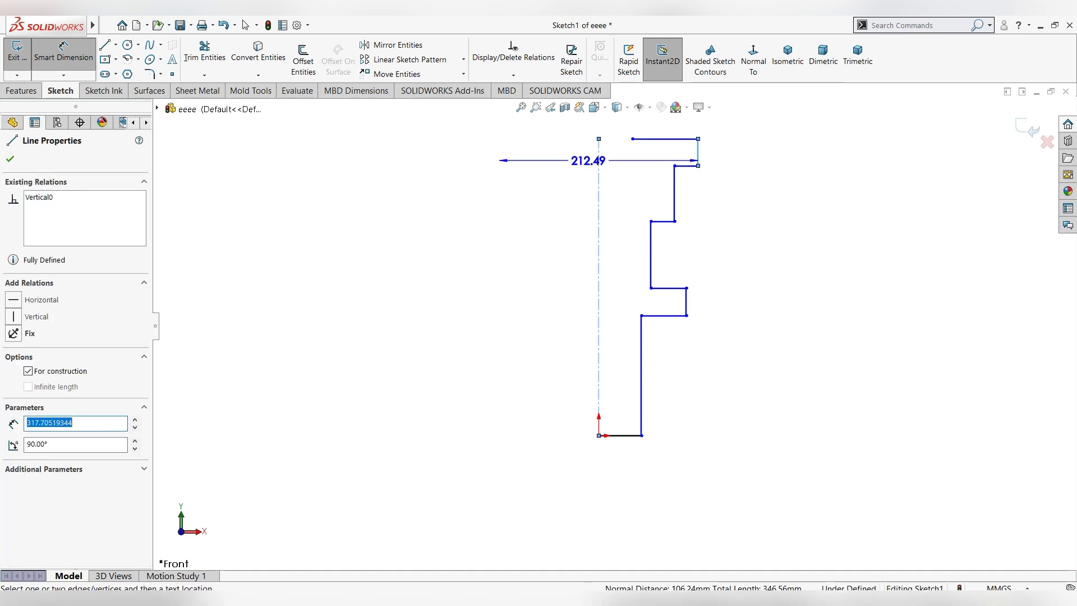
{"action": "left_click", "coordinate": [588, 161]}
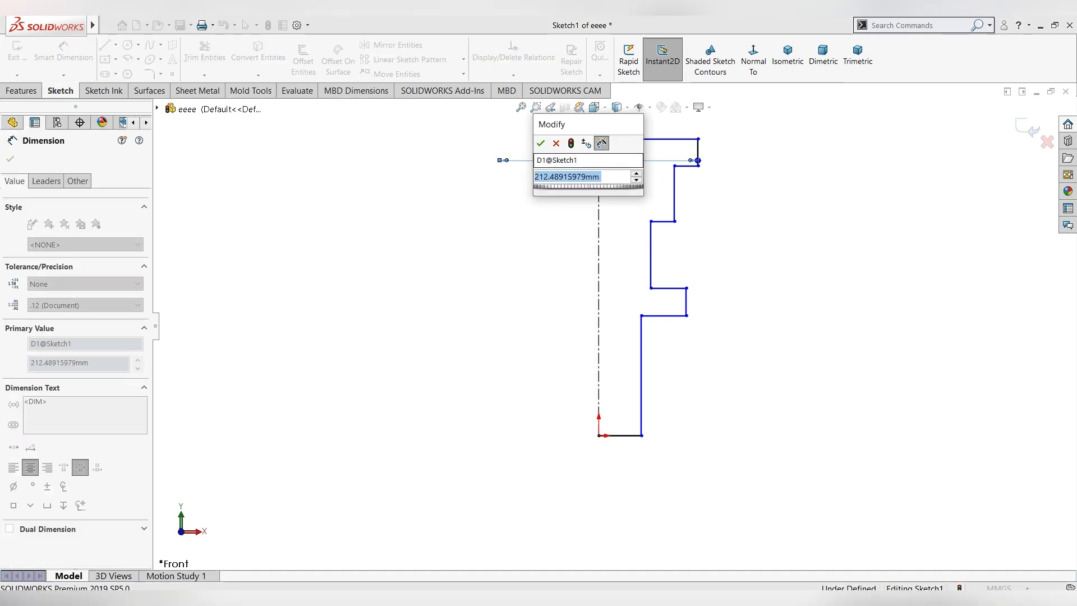
{"action": "type", "text": "48"}
{"action": "key", "text": "Return"}
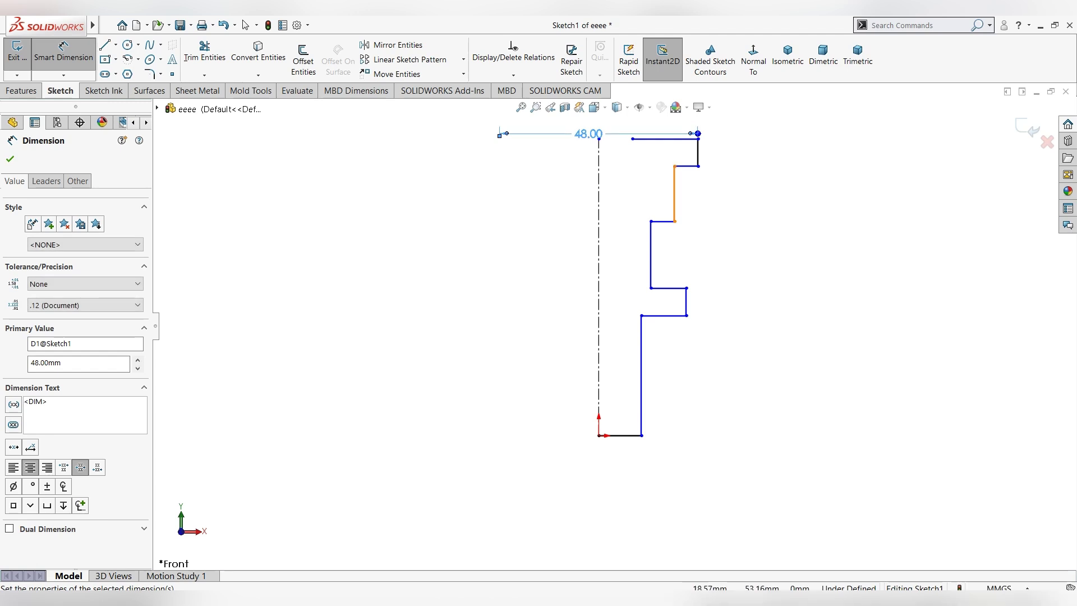
{"action": "left_click", "coordinate": [651, 255]}
{"action": "left_click", "coordinate": [591, 262]}
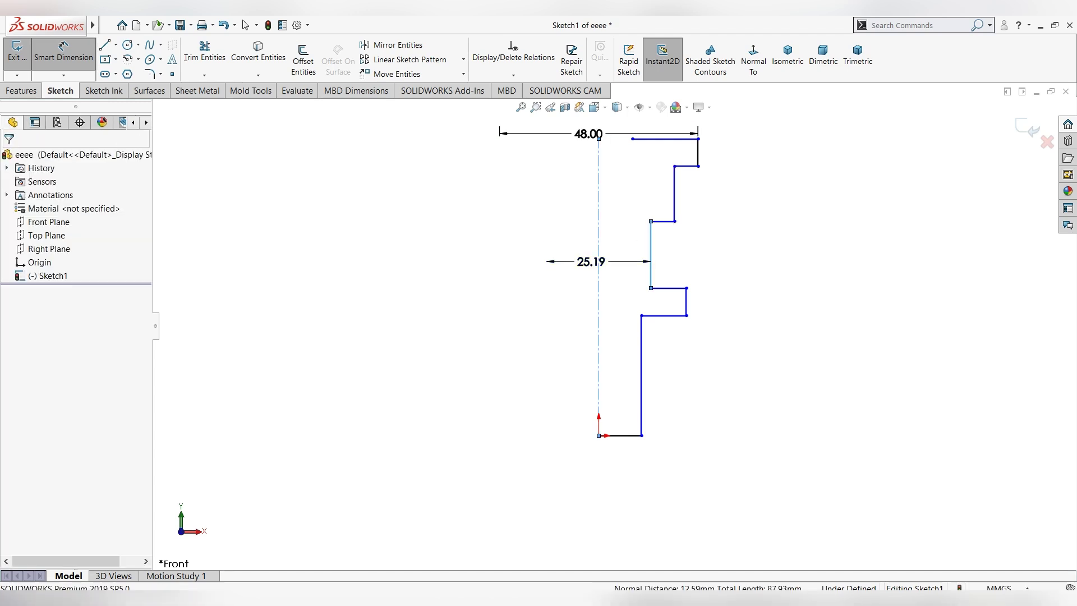
{"action": "type", "text": "32"}
{"action": "key", "text": "Return"}
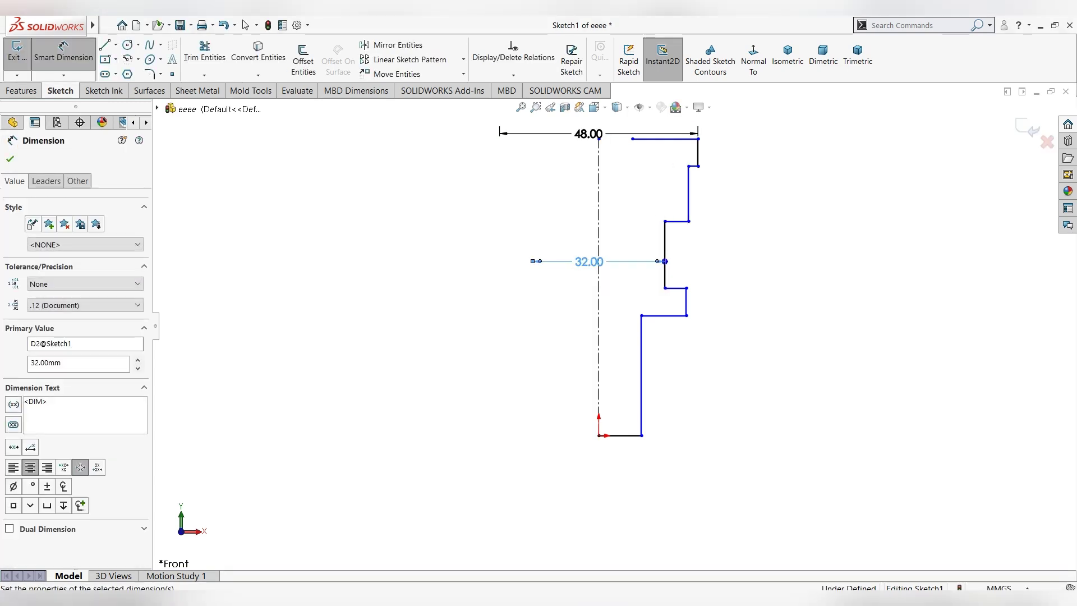
Step: Dimension the lower flange and bottom wall as 45 and 30 mm diameters
{"action": "left_click", "coordinate": [686, 302]}
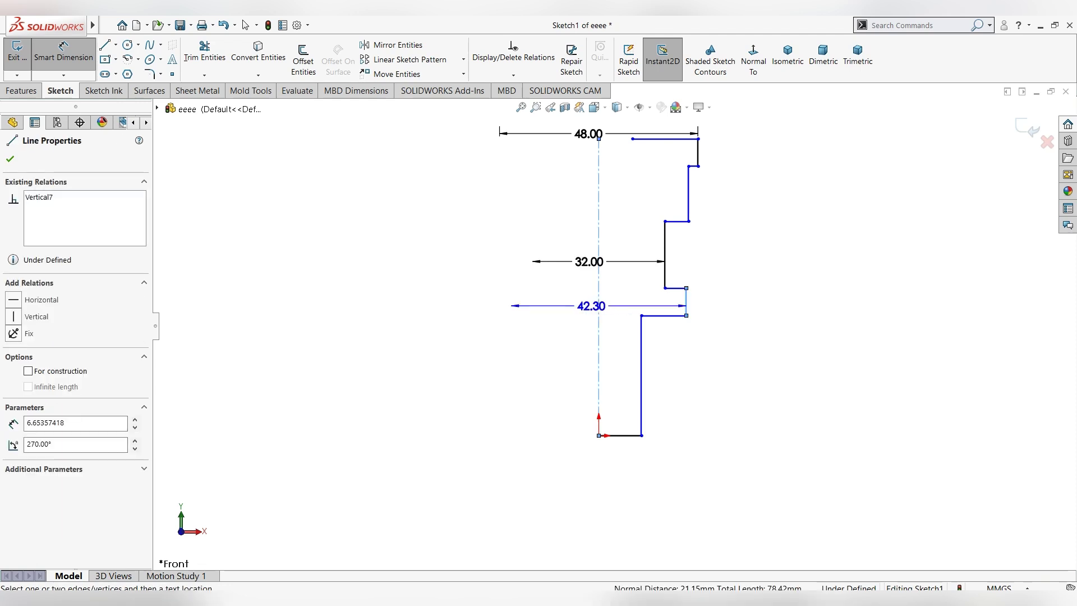
{"action": "left_click", "coordinate": [591, 306]}
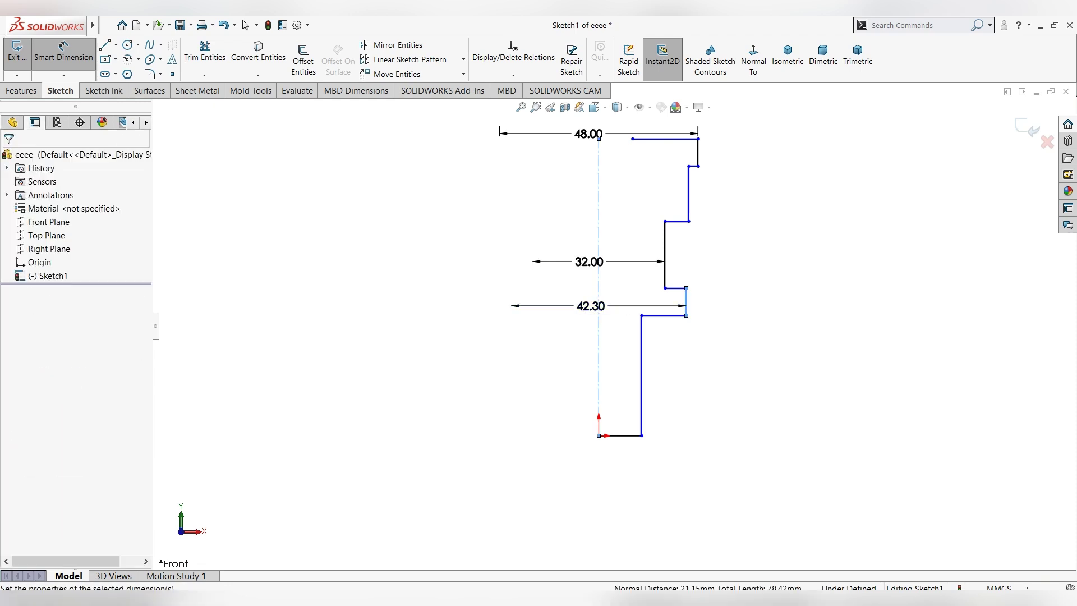
{"action": "type", "text": "45"}
{"action": "key", "text": "Return"}
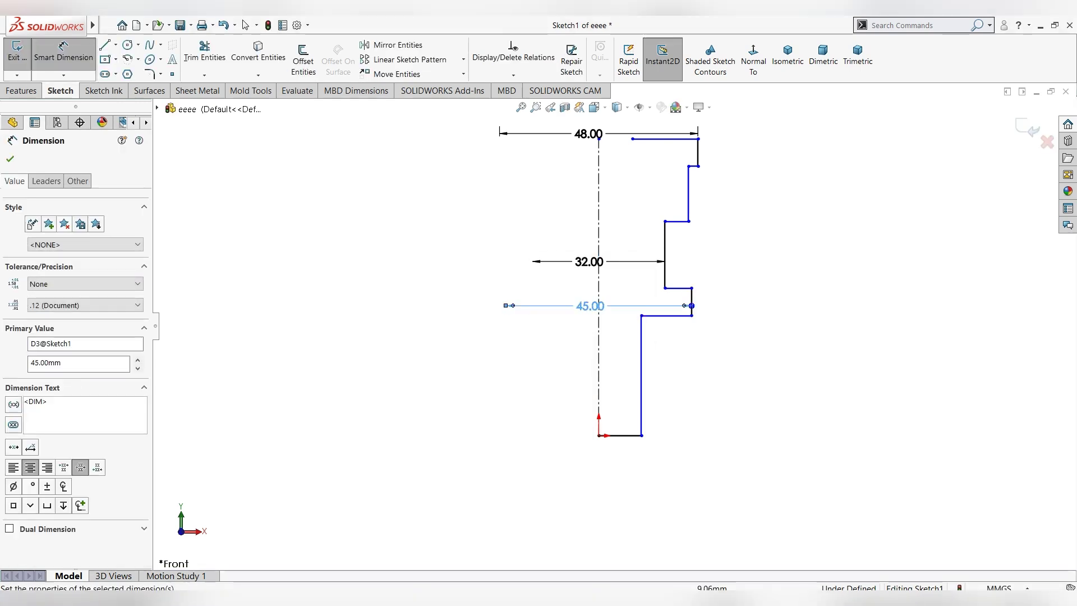
{"action": "left_click", "coordinate": [641, 387]}
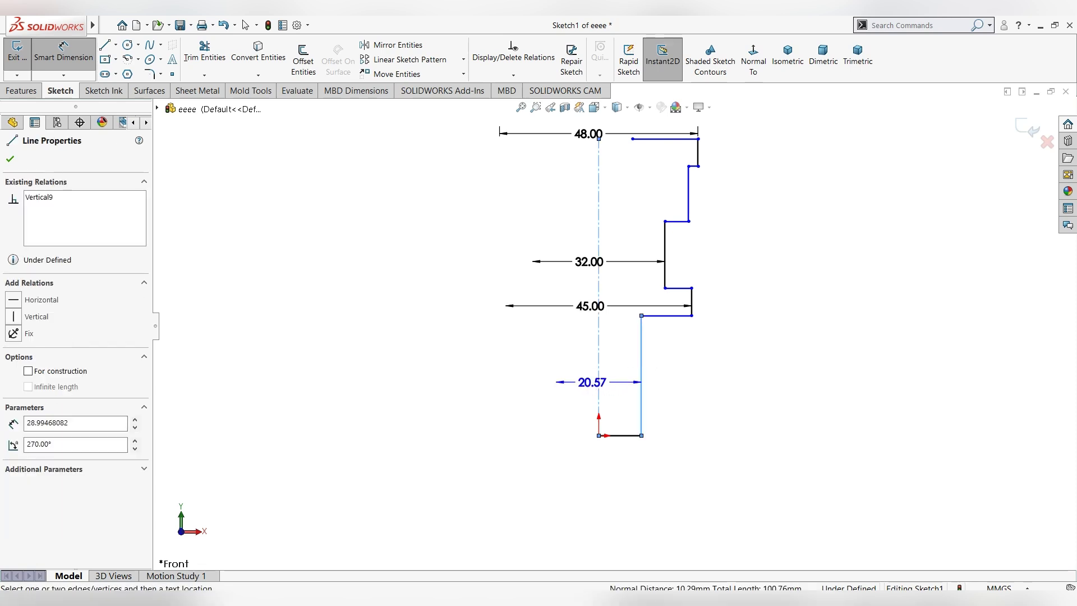
{"action": "left_click", "coordinate": [589, 382]}
{"action": "type", "text": "30"}
{"action": "key", "text": "Return"}
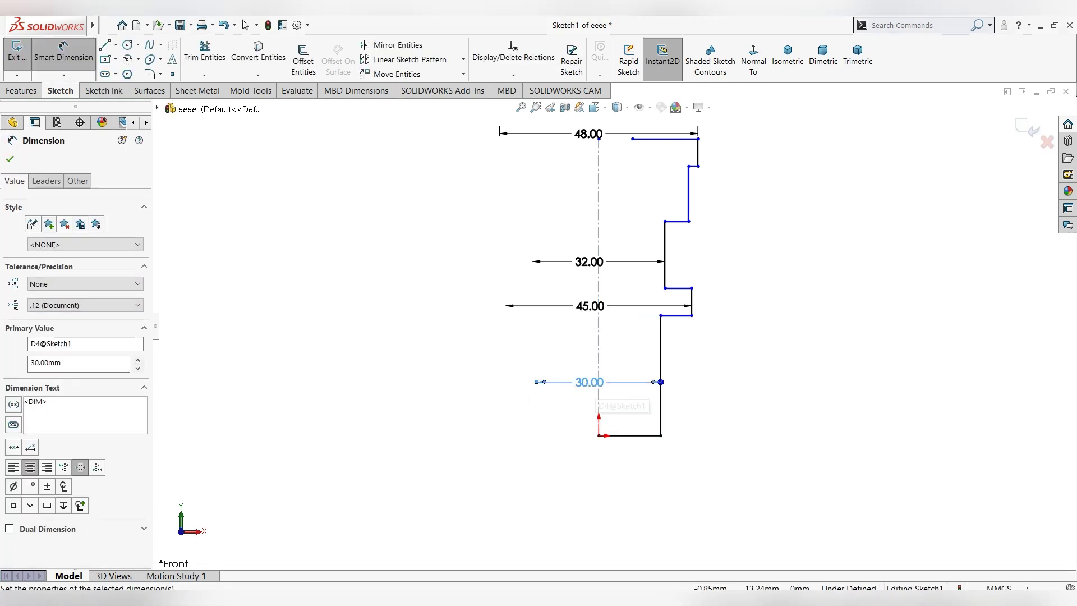
{"action": "left_click", "coordinate": [698, 152]}
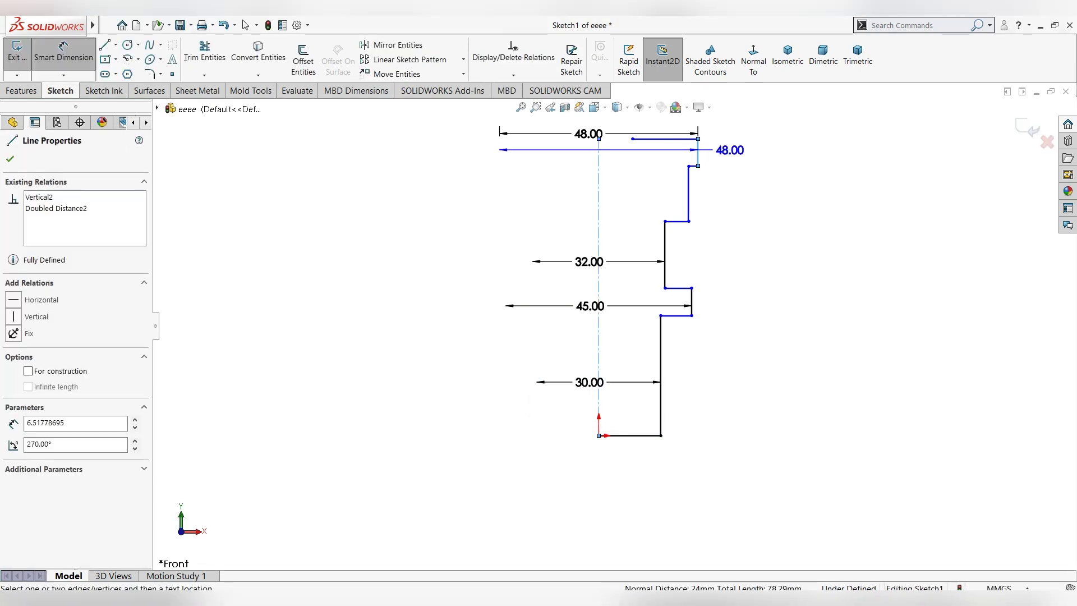
Step: Set the upper step heights to 4, 11 and 8 mm
{"action": "left_click", "coordinate": [733, 149]}
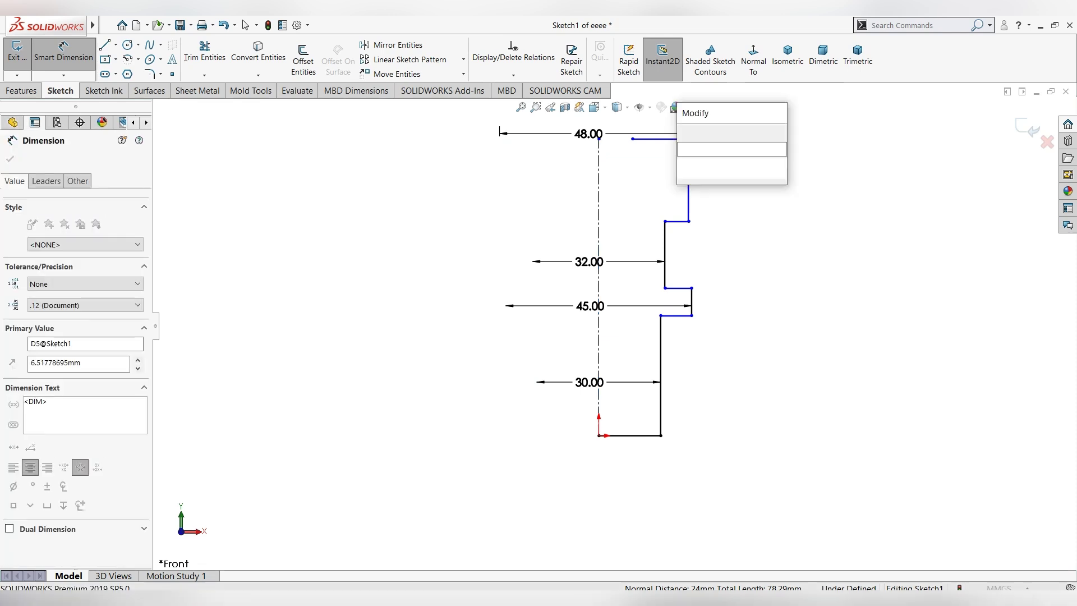
{"action": "type", "text": "4"}
{"action": "key", "text": "Return"}
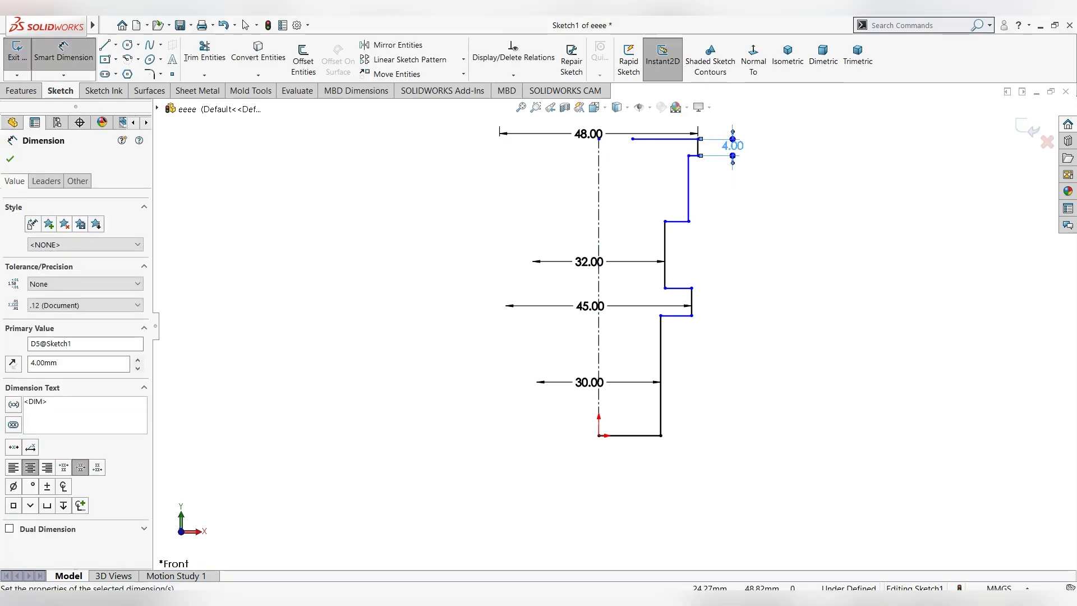
{"action": "left_click", "coordinate": [688, 191]}
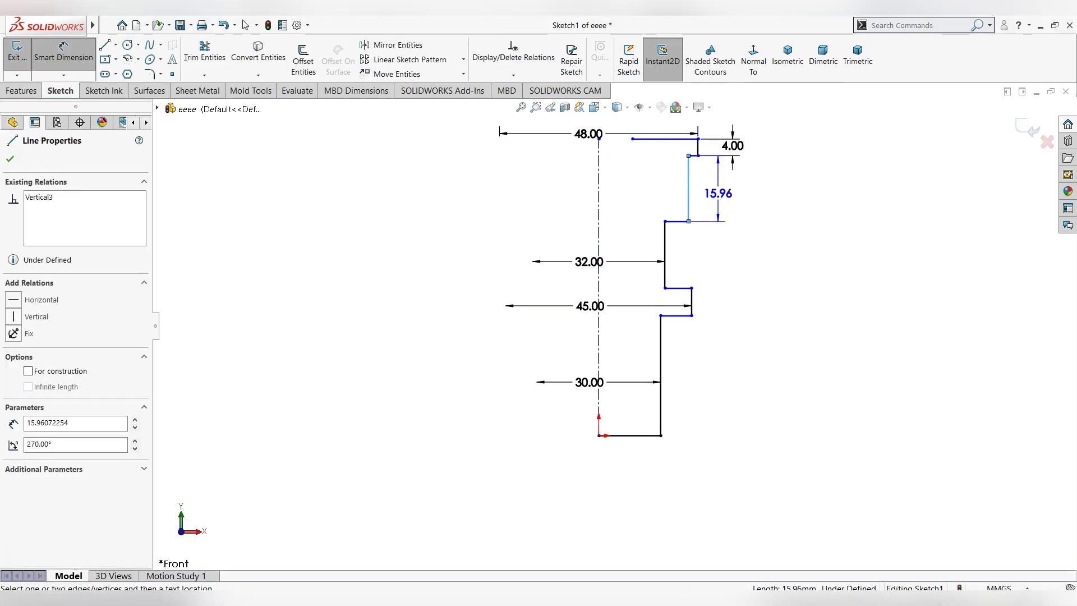
{"action": "left_click", "coordinate": [719, 193]}
{"action": "type", "text": "11"}
{"action": "key", "text": "Return"}
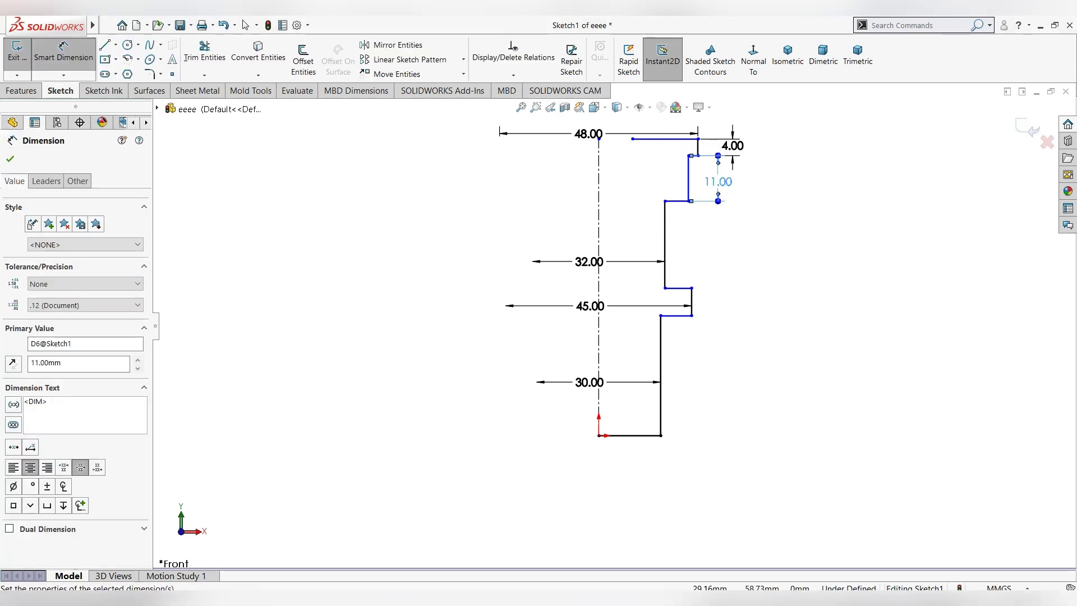
{"action": "left_click", "coordinate": [665, 241]}
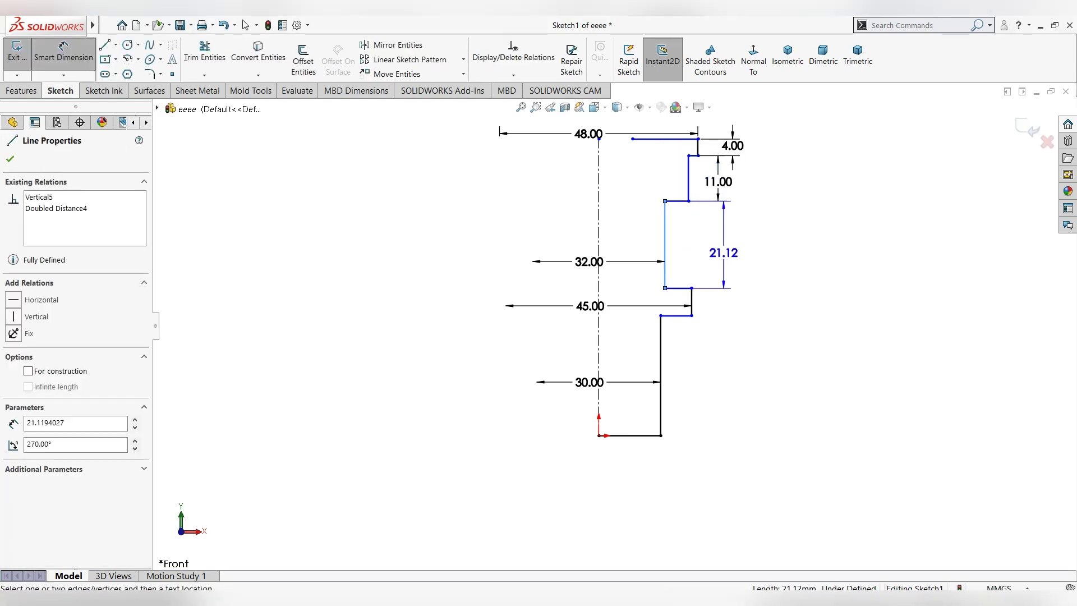
{"action": "left_click", "coordinate": [724, 248]}
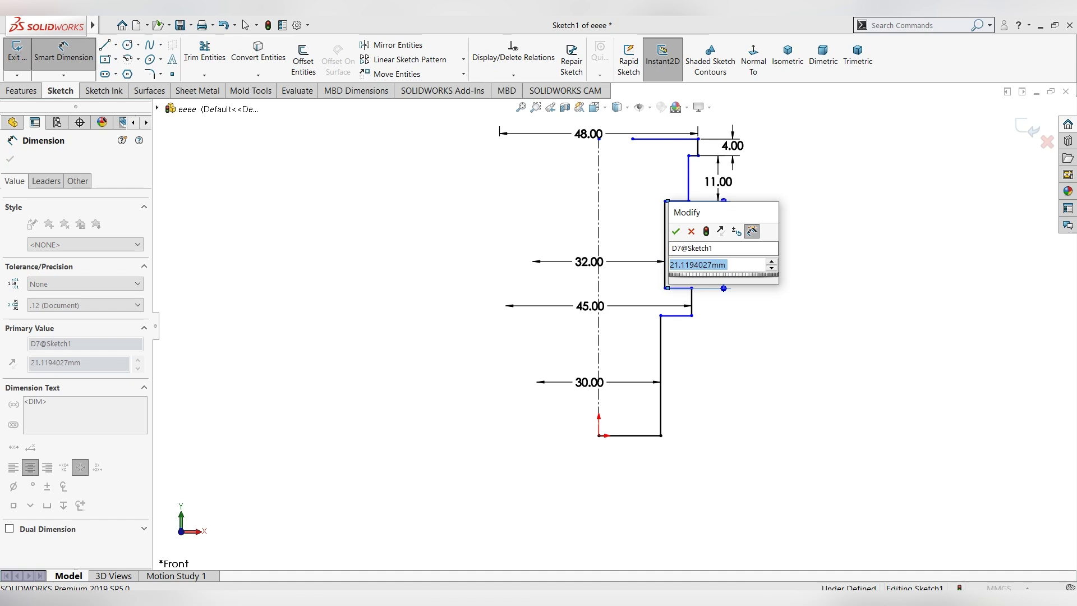
{"action": "type", "text": "8"}
{"action": "key", "text": "Return"}
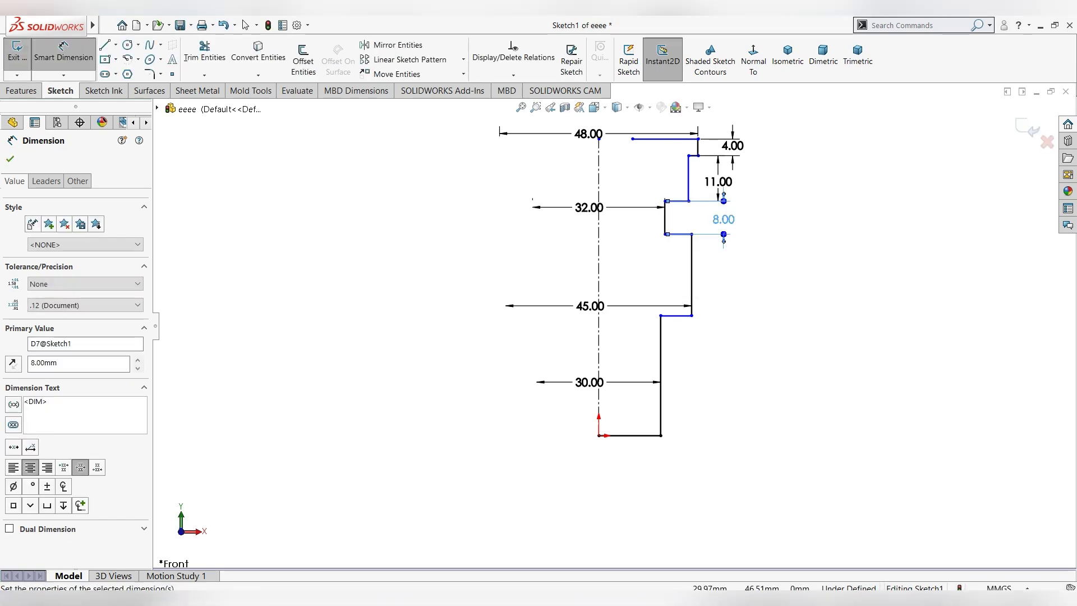
Step: Tidy the 11 and 4 mm dimension placements, then set the lower step heights to 4 and 18 mm
{"action": "left_click", "coordinate": [764, 182]}
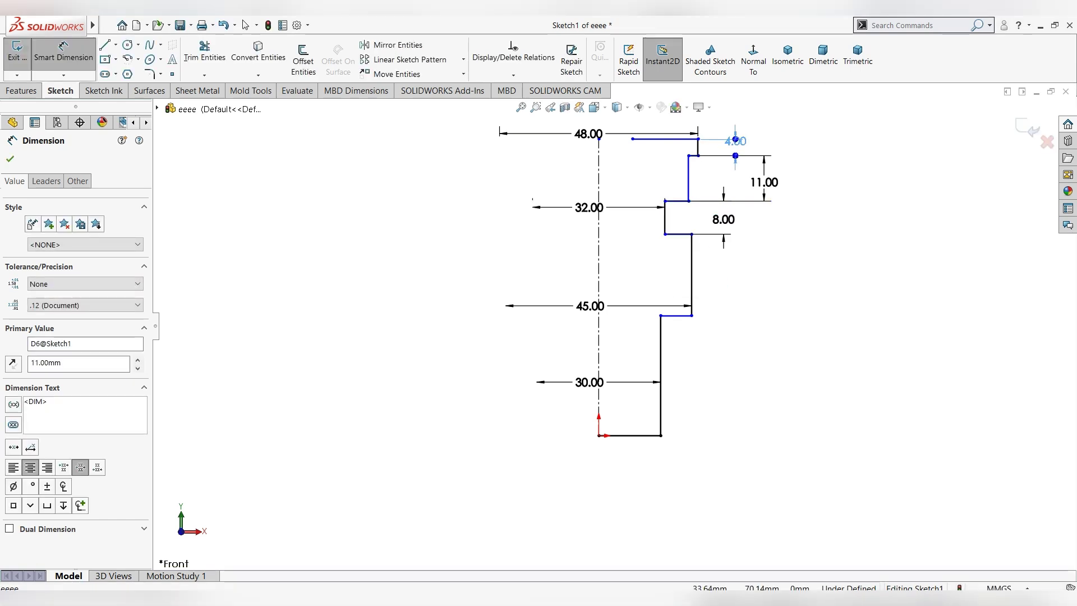
{"action": "left_click", "coordinate": [770, 112]}
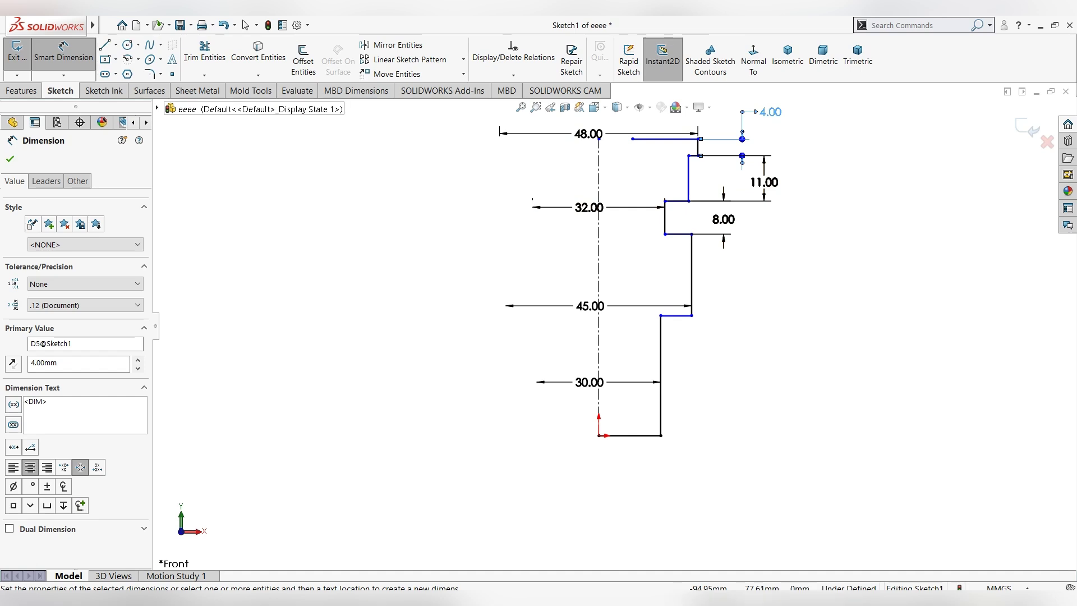
{"action": "left_click", "coordinate": [692, 275]}
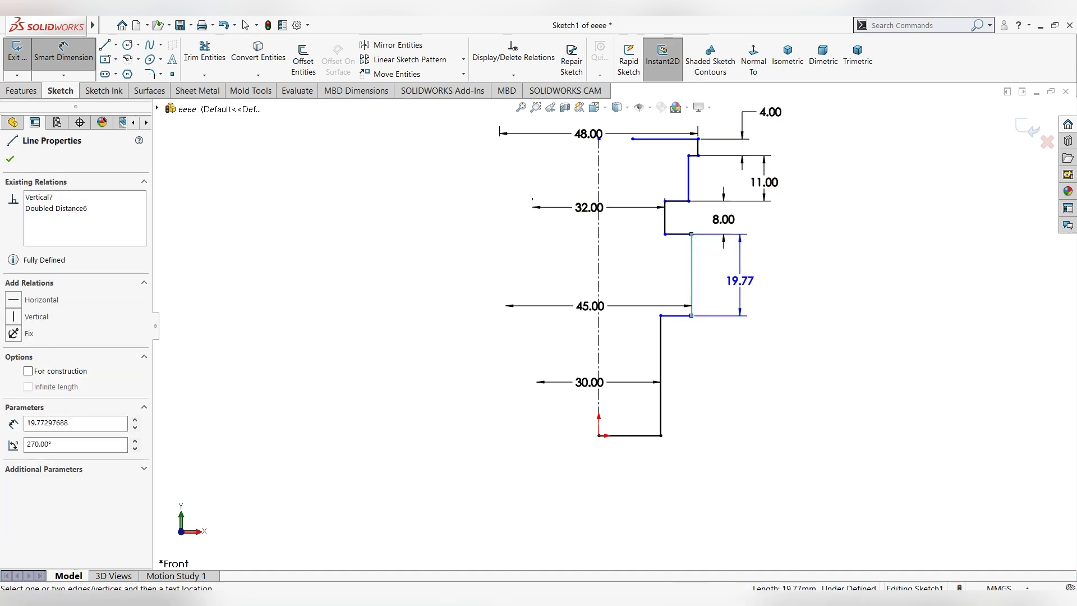
{"action": "left_click", "coordinate": [740, 280]}
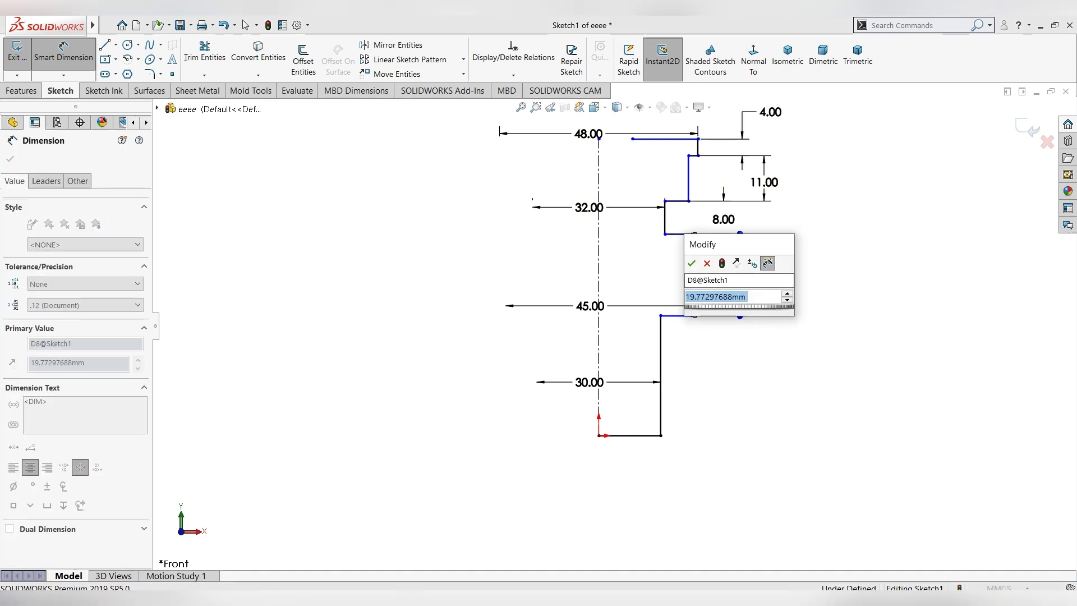
{"action": "type", "text": "4"}
{"action": "key", "text": "Return"}
{"action": "left_click", "coordinate": [661, 336]}
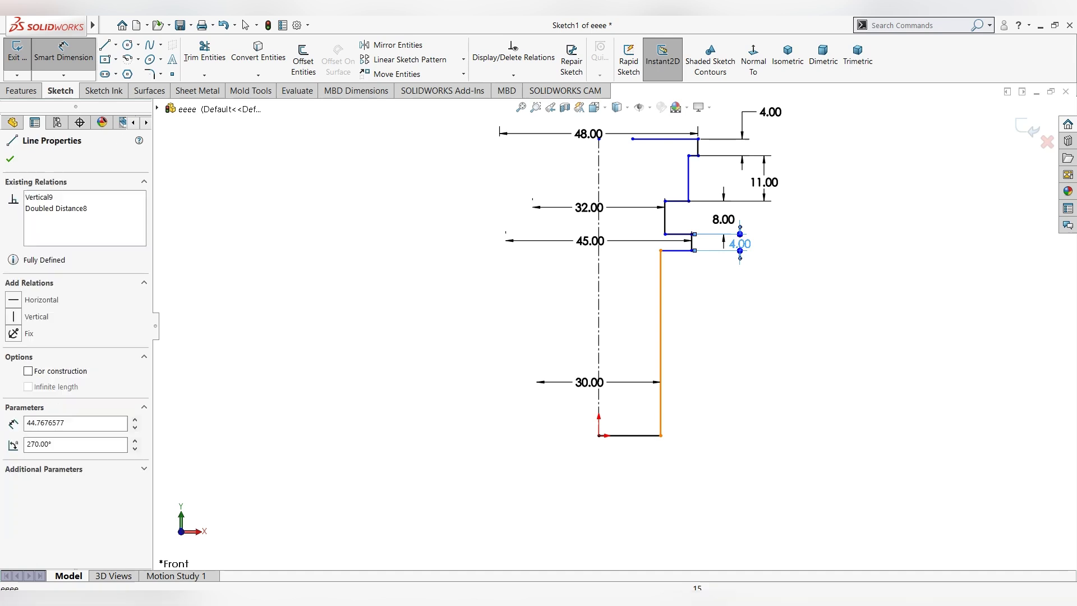
{"action": "left_click", "coordinate": [711, 359]}
{"action": "type", "text": "18"}
{"action": "key", "text": "Return"}
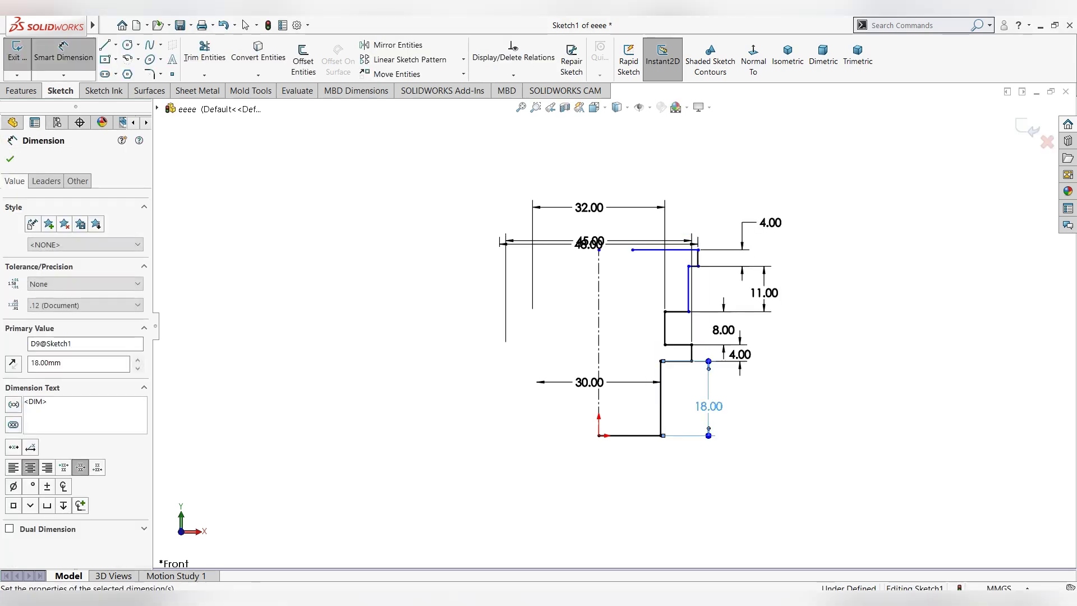
Step: Dimension the remaining vertical line as a 40 mm diameter across the centreline
{"action": "key", "text": "Escape"}
{"action": "key", "text": "f"}
{"action": "left_click", "coordinate": [646, 275]}
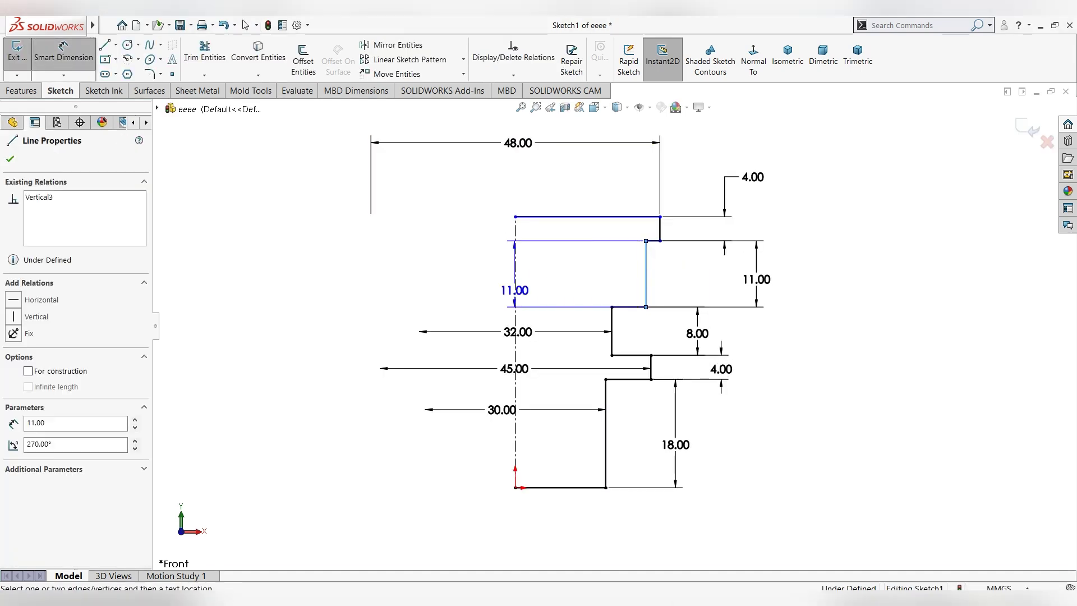
{"action": "left_click", "coordinate": [516, 275]}
{"action": "type", "text": "40"}
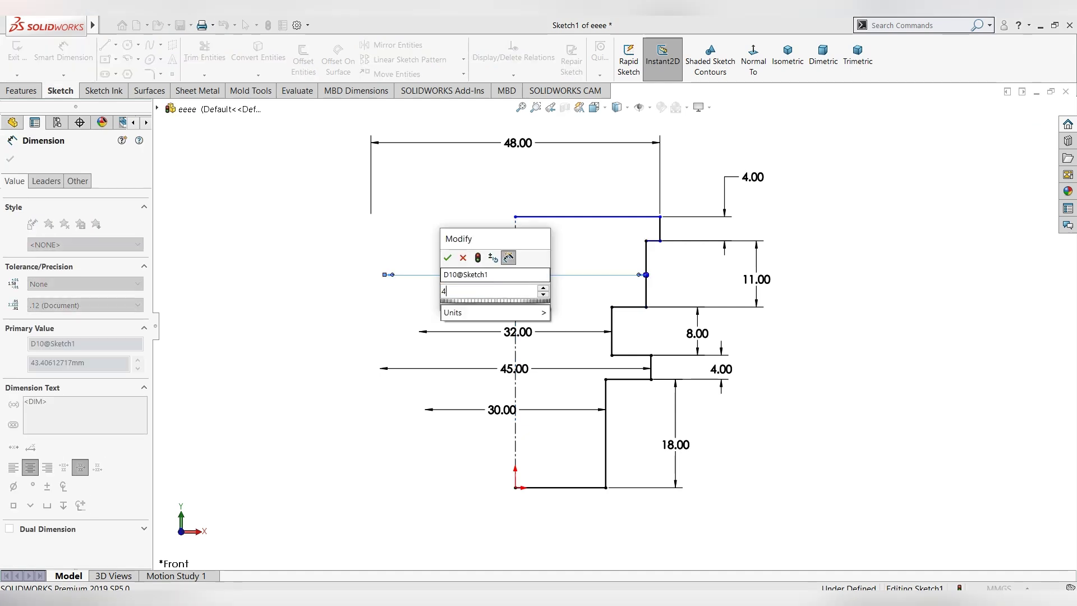
{"action": "key", "text": "Return"}
{"action": "key", "text": "Escape"}
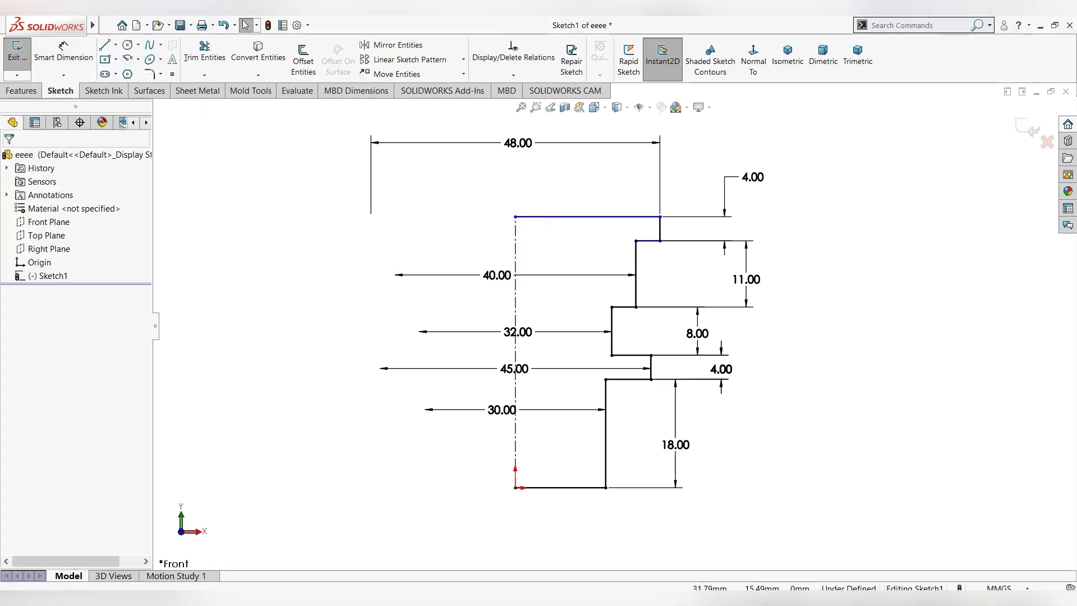
{"action": "left_click", "coordinate": [21, 90]}
Step: Revolve the sketch 360° about the centerline into the solid Revolve1
{"action": "left_click", "coordinate": [63, 61]}
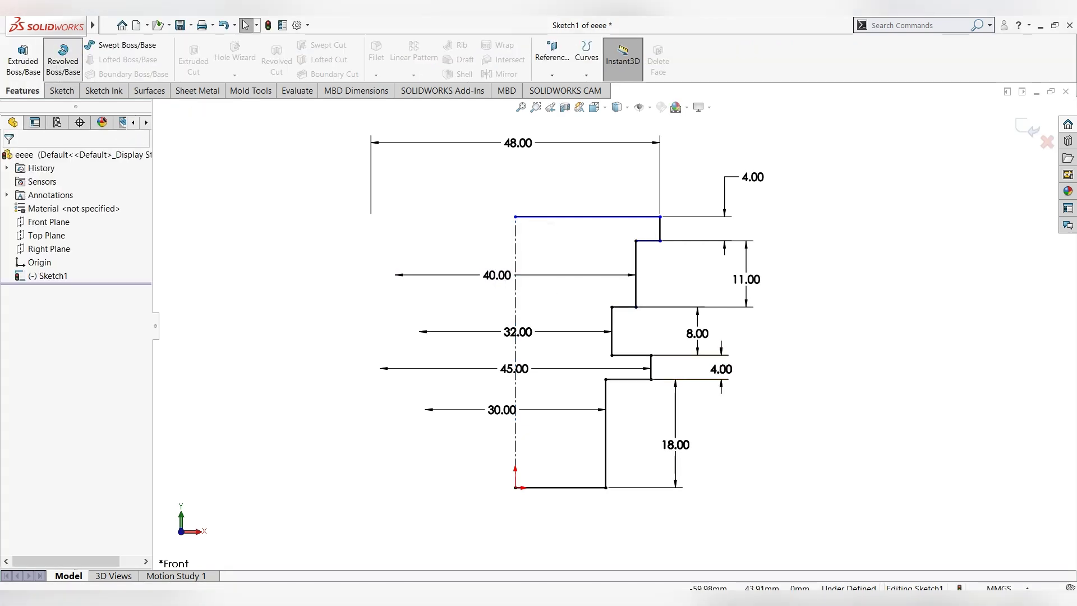
{"action": "key", "text": "Return"}
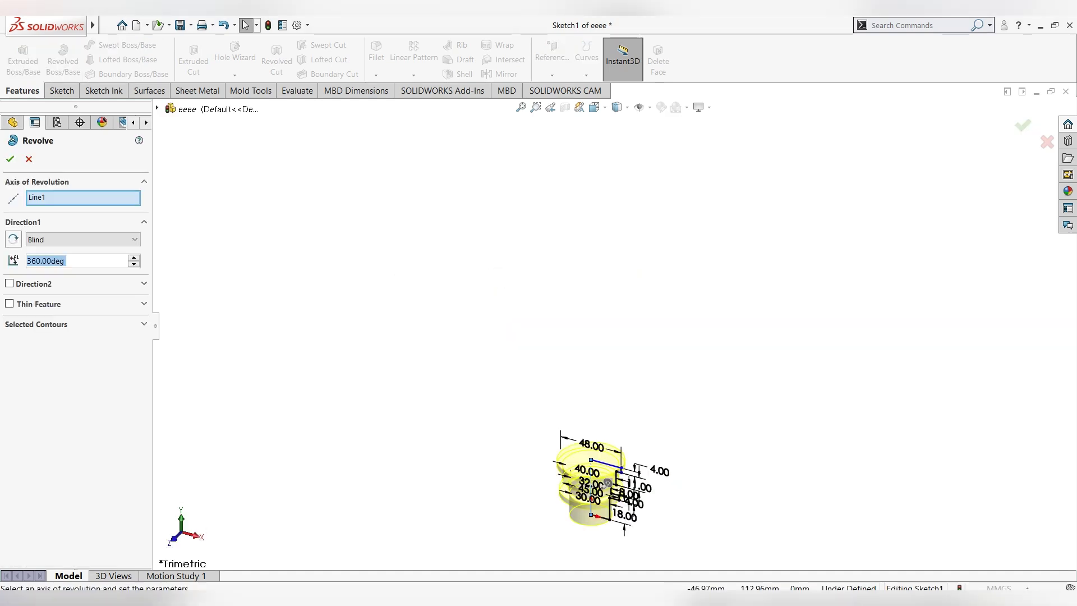
{"action": "key", "text": "Return"}
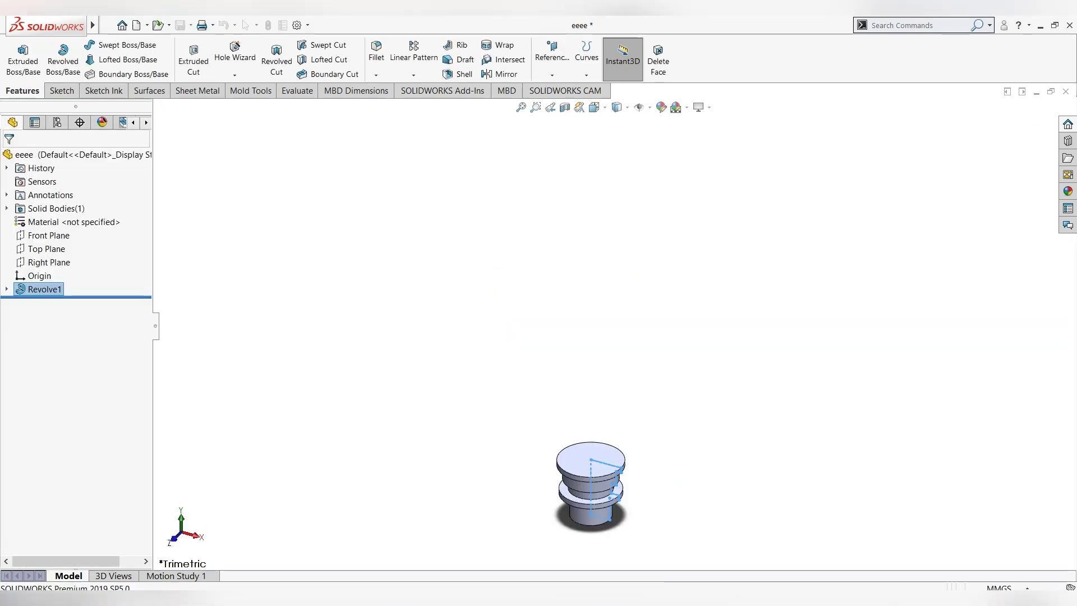
{"action": "key", "text": "f"}
Step: Rotate the view with the arrow keys to inspect the housing from several sides
{"action": "key", "text": "Up"}
{"action": "key", "text": "Up"}
{"action": "key", "text": "Up"}
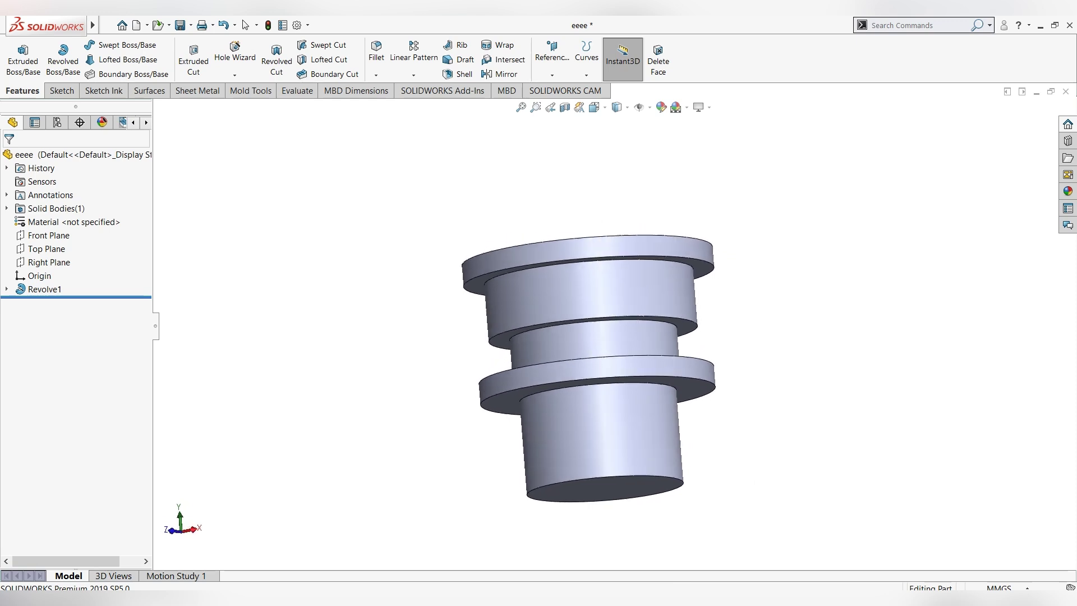
{"action": "key", "text": "Down"}
{"action": "key", "text": "Down"}
{"action": "key", "text": "Left"}
{"action": "key", "text": "Left"}
{"action": "key", "text": "Up"}
{"action": "key", "text": "Up"}
{"action": "key", "text": "Right"}
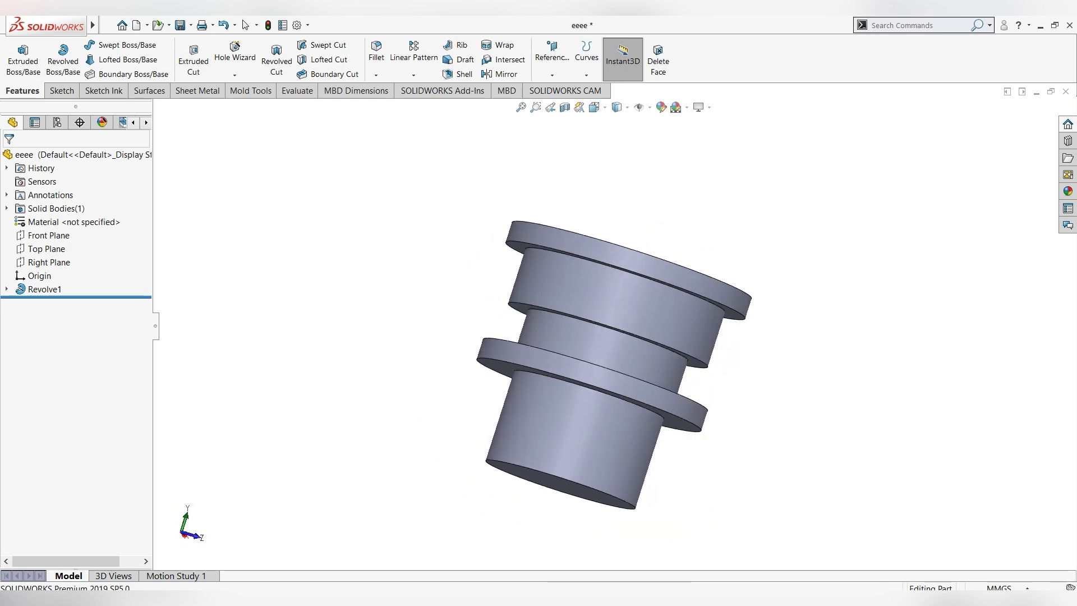
{"action": "key", "text": "Down"}
{"action": "key", "text": "Down"}
{"action": "key", "text": "Up"}
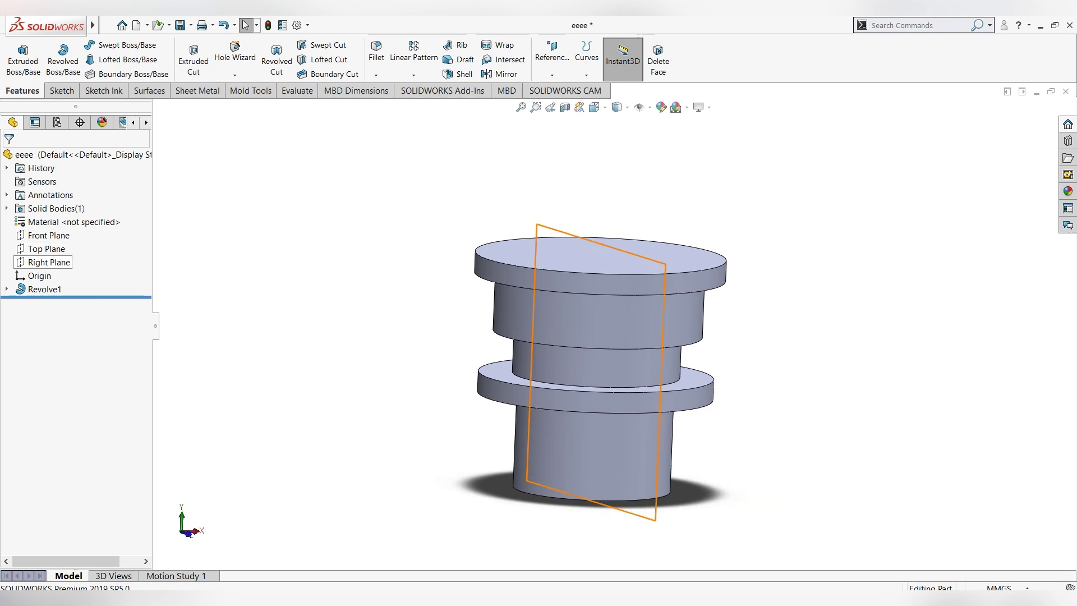
Step: Start a Right Plane sketch, viewed normal, with a vertical centreline up from the origin
{"action": "left_click", "coordinate": [49, 262]}
{"action": "right_click", "coordinate": [51, 263]}
{"action": "left_click", "coordinate": [99, 242]}
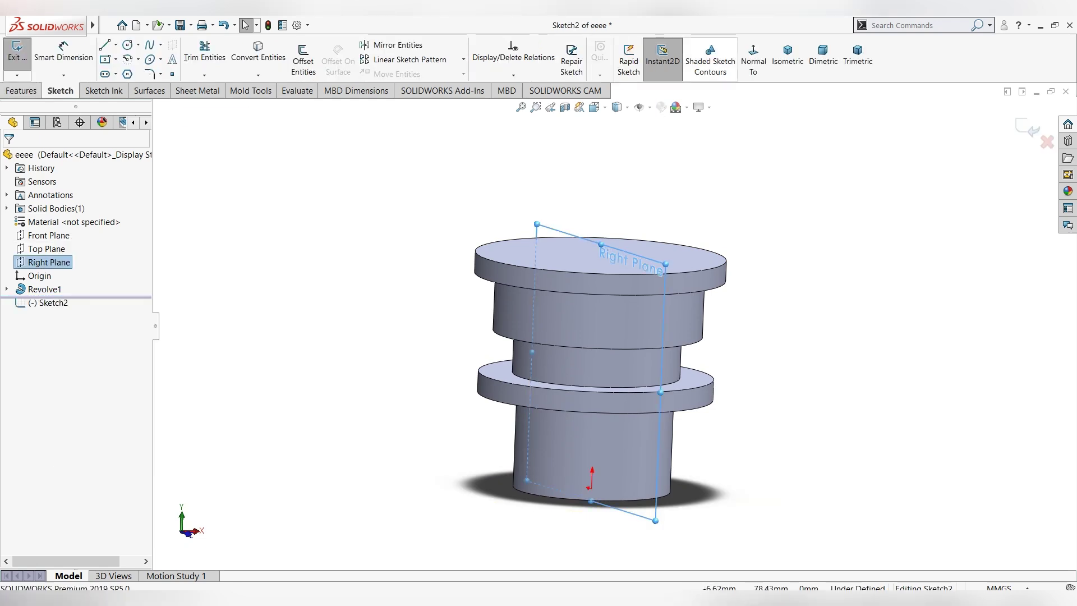
{"action": "left_click", "coordinate": [753, 56]}
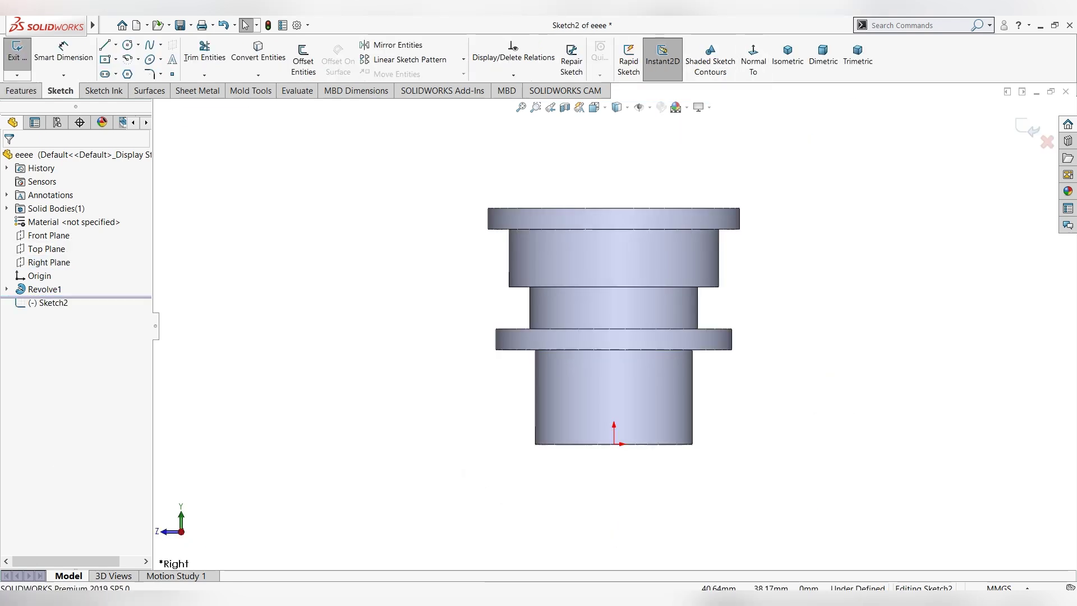
{"action": "scroll", "coordinate": [877, 226], "scroll_direction": "down", "scroll_amount": 3}
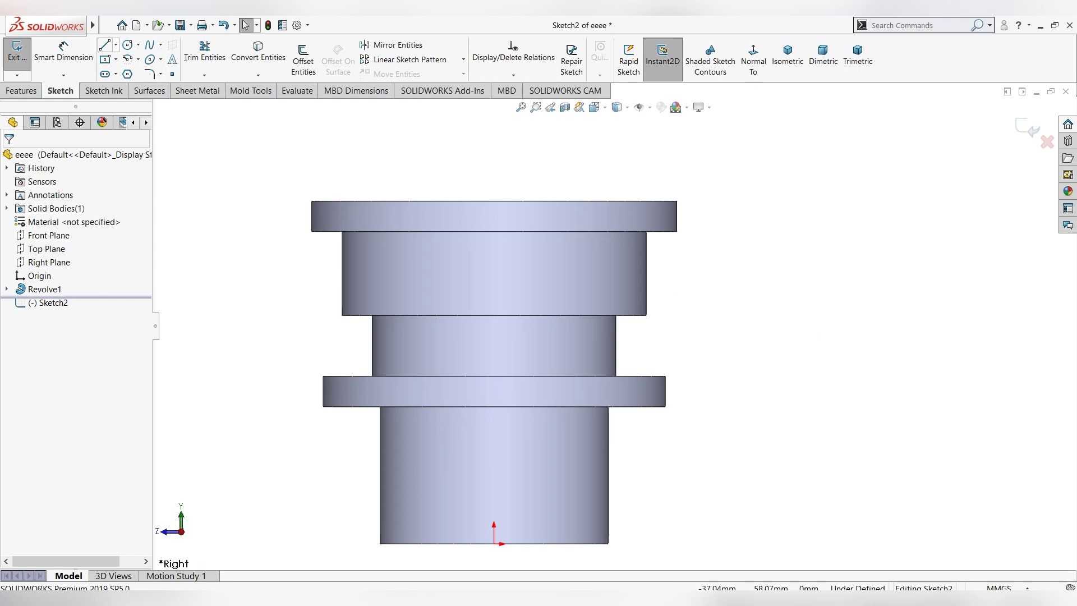
{"action": "left_click", "coordinate": [116, 44]}
{"action": "left_click", "coordinate": [135, 70]}
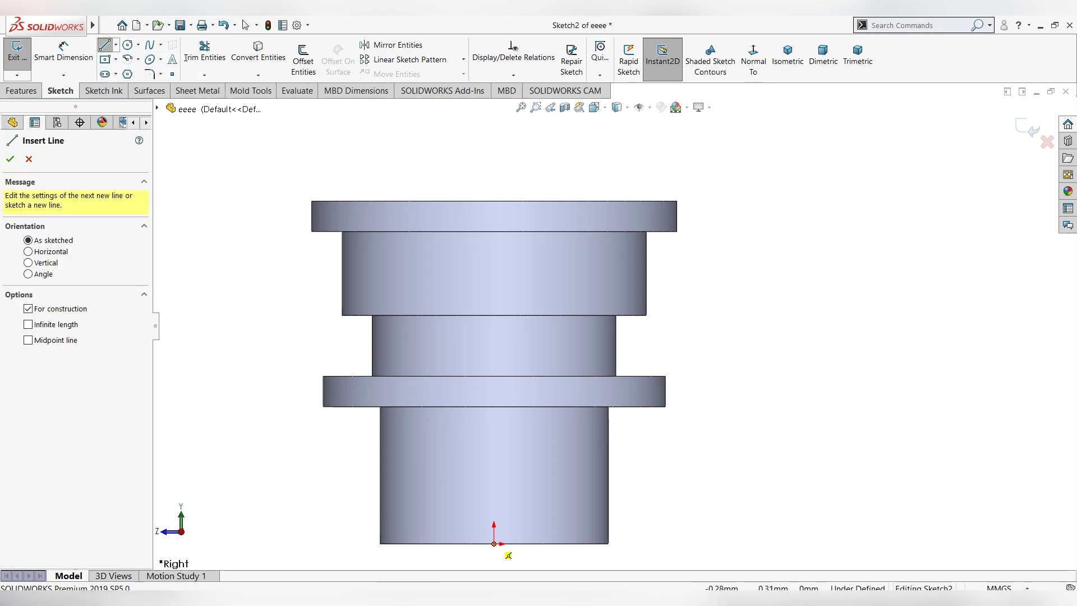
{"action": "left_click", "coordinate": [494, 544]}
{"action": "left_click", "coordinate": [494, 155]}
{"action": "key", "text": "Escape"}
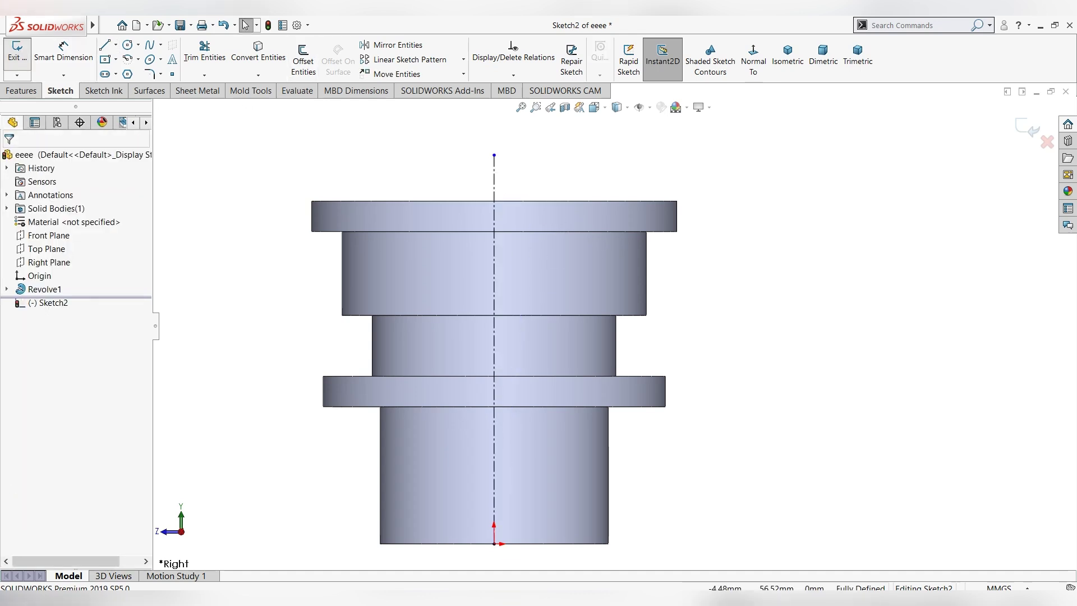
Step: Draw a closed stepped bore outline from the centreline top down to the origin
{"action": "left_click", "coordinate": [104, 44]}
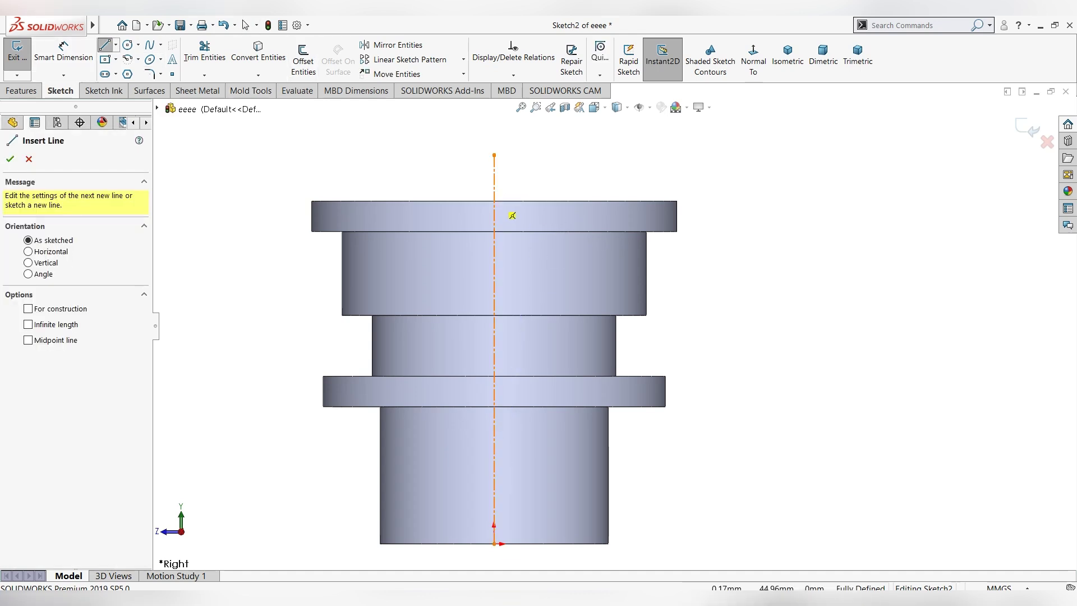
{"action": "left_click", "coordinate": [493, 200]}
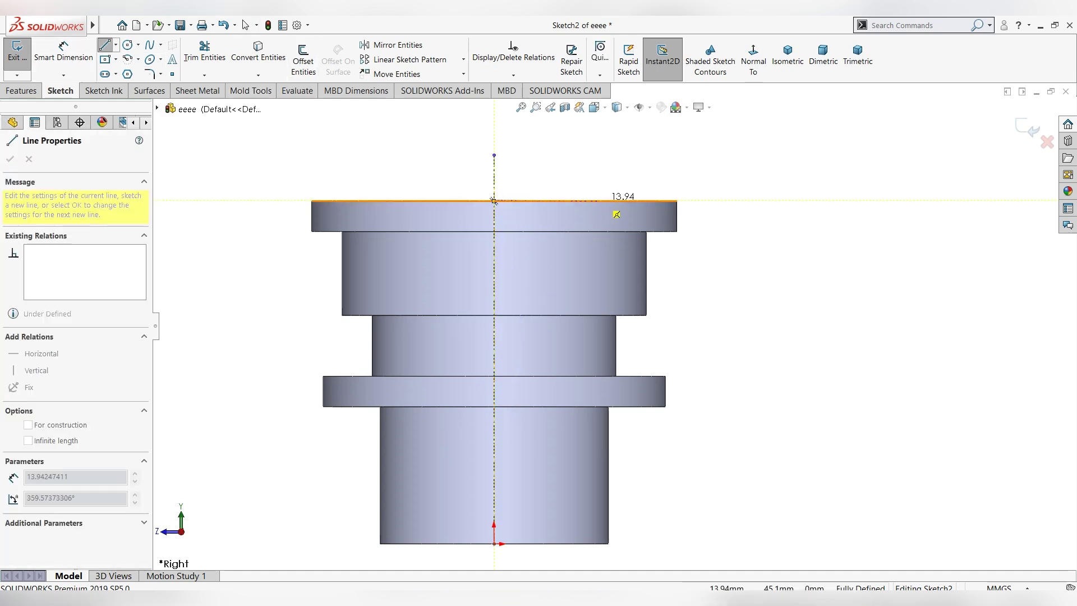
{"action": "left_click", "coordinate": [602, 200]}
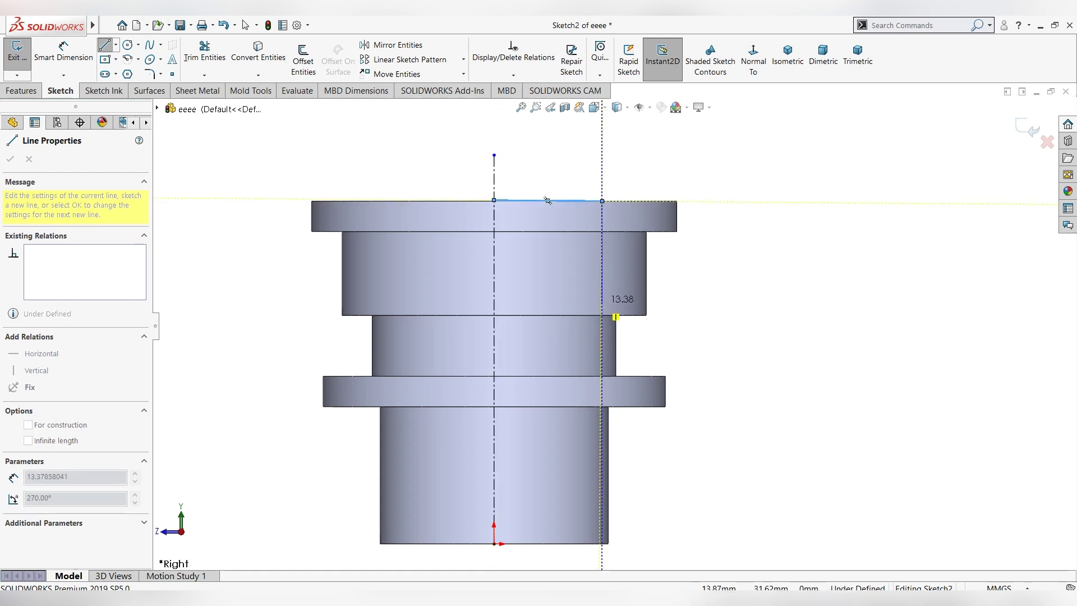
{"action": "left_click", "coordinate": [602, 302]}
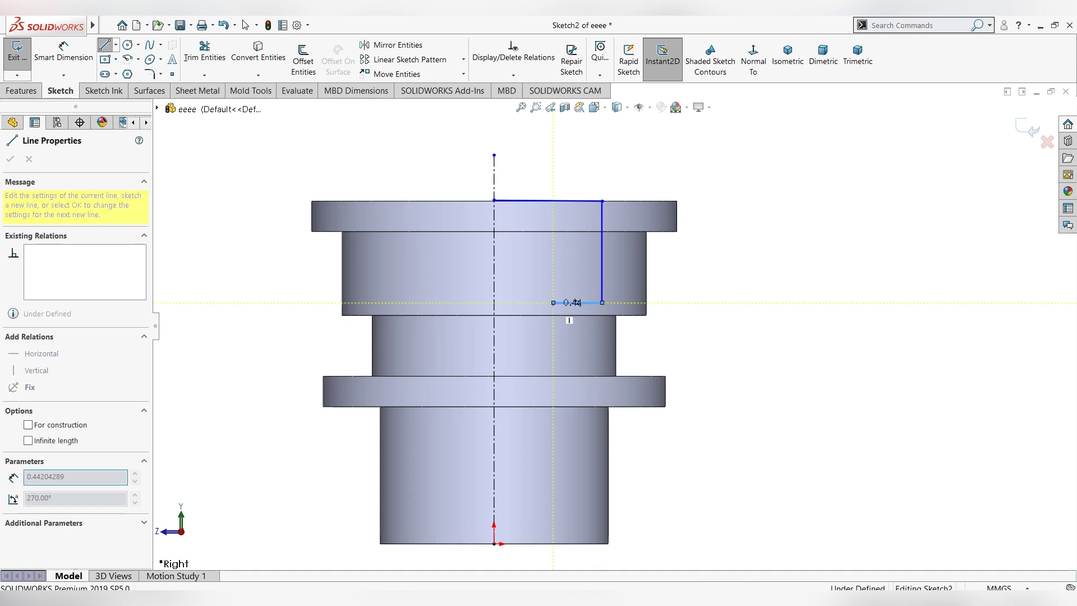
{"action": "left_click", "coordinate": [553, 302]}
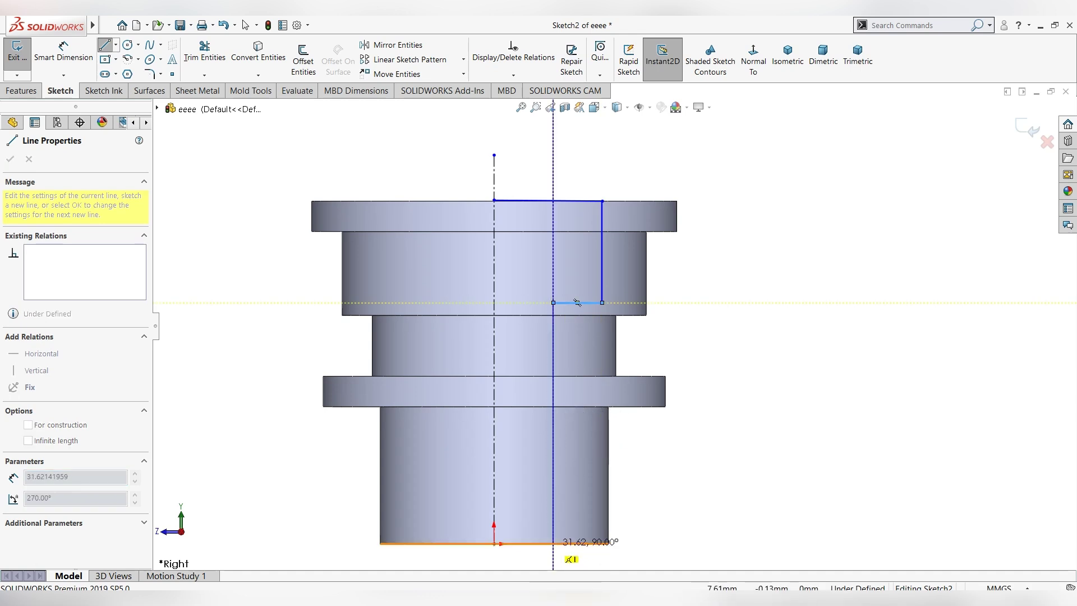
{"action": "left_click", "coordinate": [554, 543]}
{"action": "key", "text": "Escape"}
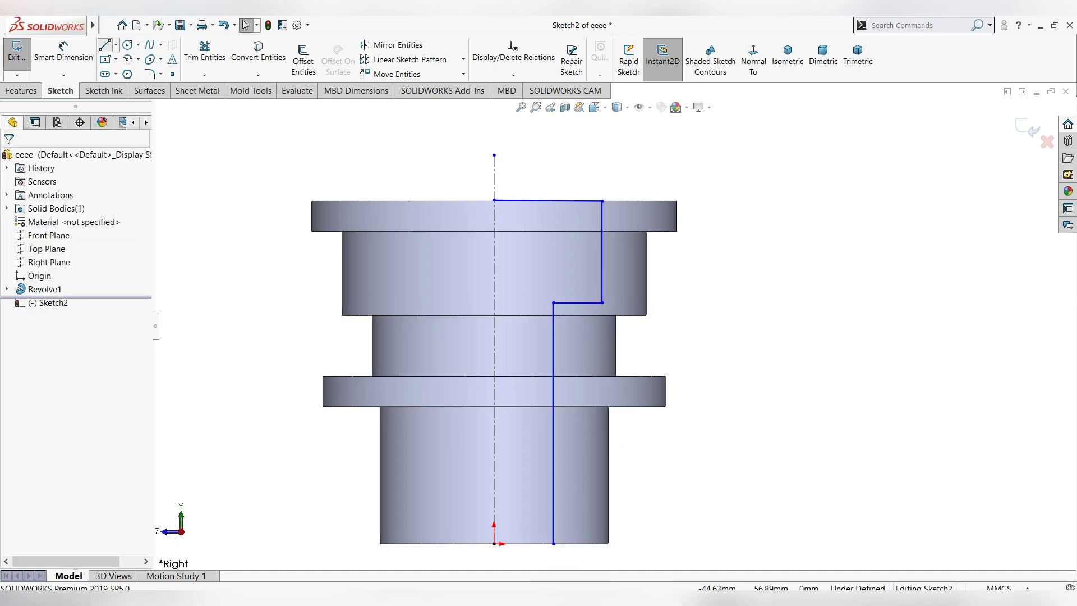
{"action": "left_click", "coordinate": [104, 44]}
{"action": "left_click", "coordinate": [553, 543]}
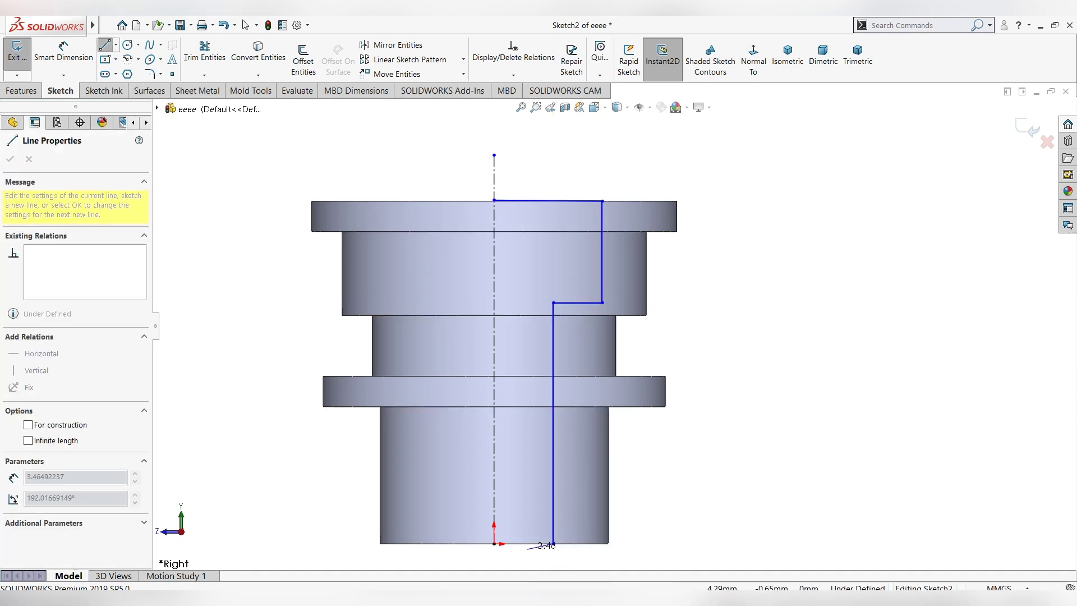
{"action": "left_click", "coordinate": [494, 543]}
{"action": "key", "text": "Escape"}
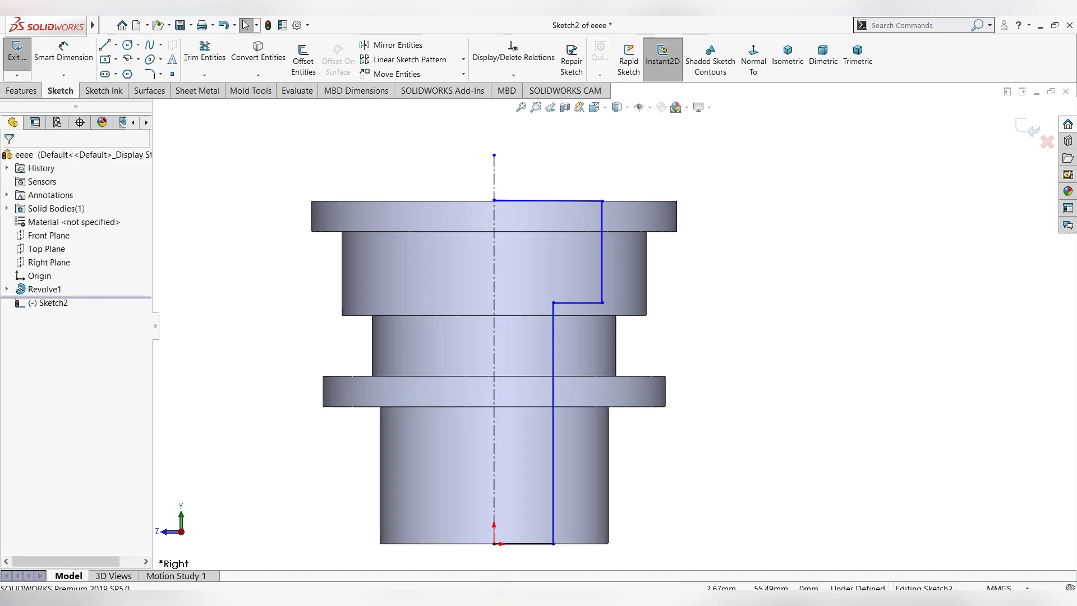
Step: Set the bore's outer diameter to 33 mm, trying then undoing a 25 mm inner width
{"action": "left_click", "coordinate": [63, 53]}
{"action": "left_click", "coordinate": [602, 252]}
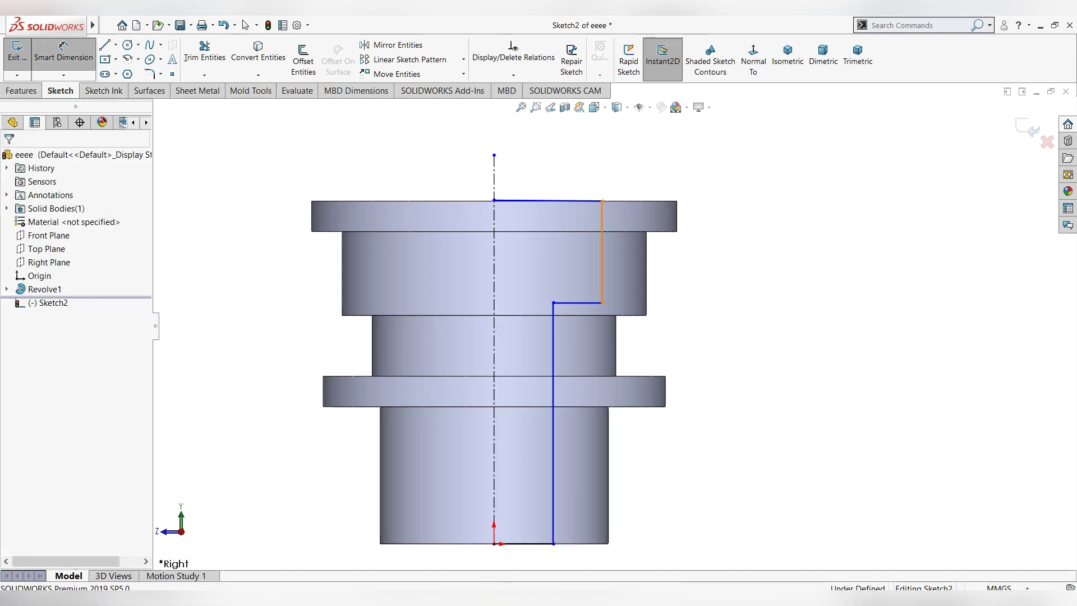
{"action": "left_click", "coordinate": [494, 255]}
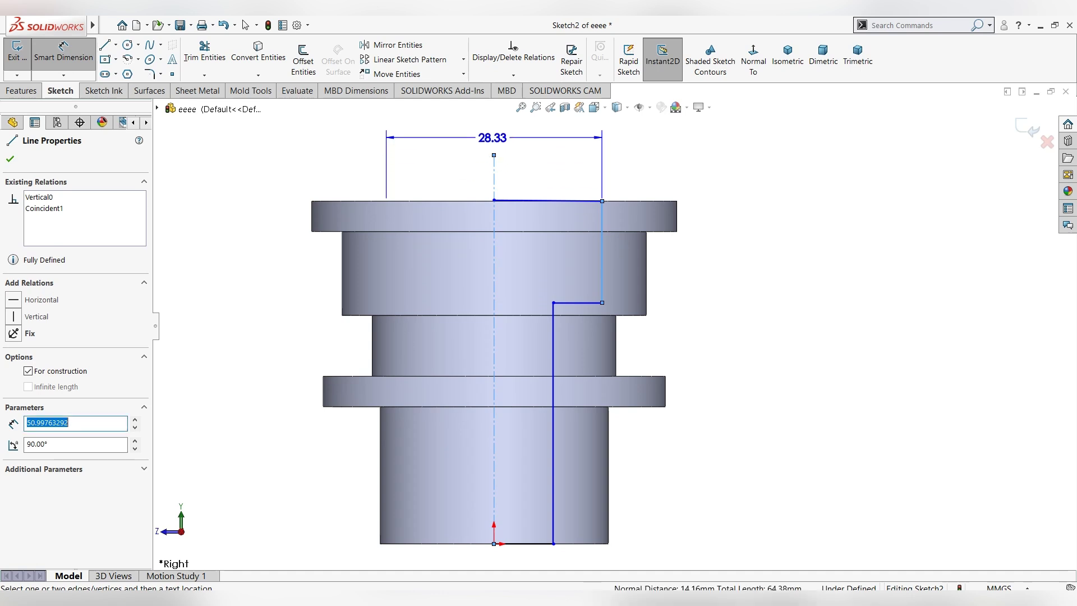
{"action": "left_click", "coordinate": [492, 140]}
{"action": "type", "text": "33"}
{"action": "key", "text": "Return"}
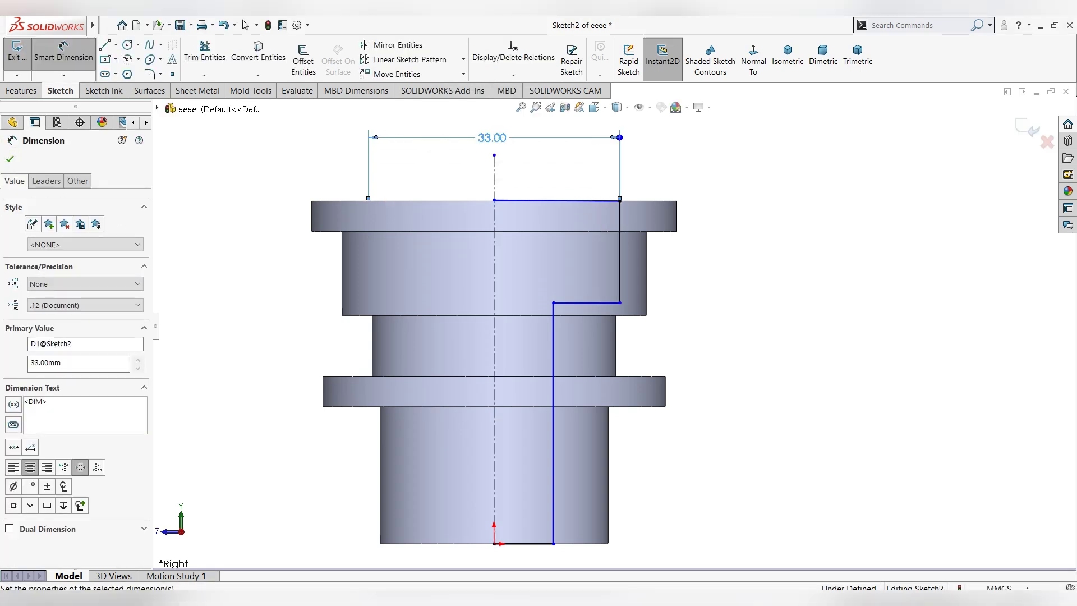
{"action": "left_click", "coordinate": [554, 423]}
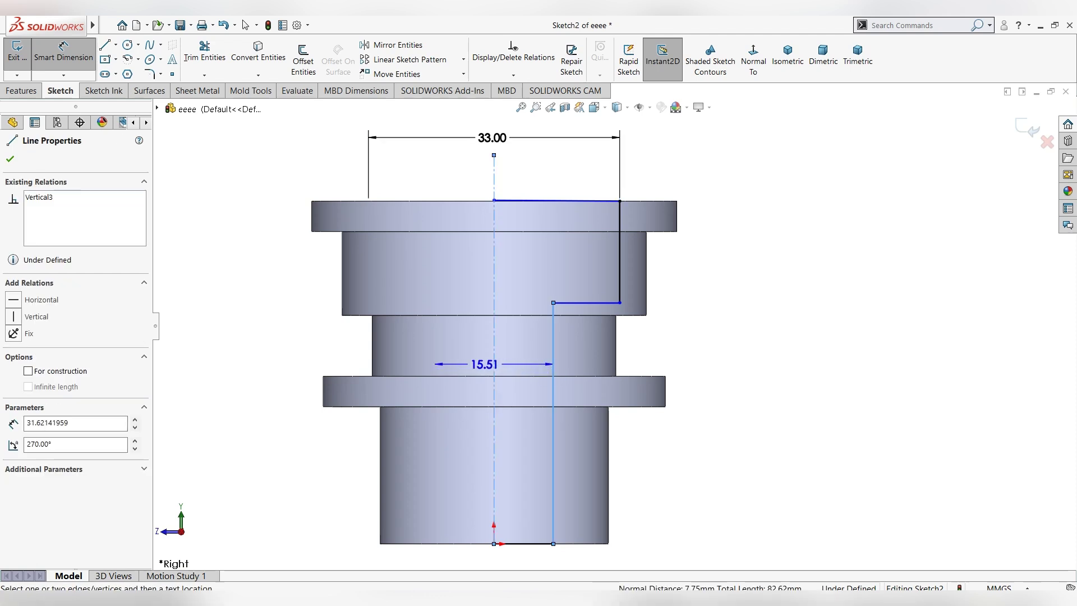
{"action": "left_click", "coordinate": [477, 361]}
{"action": "type", "text": "25"}
{"action": "key", "text": "Return"}
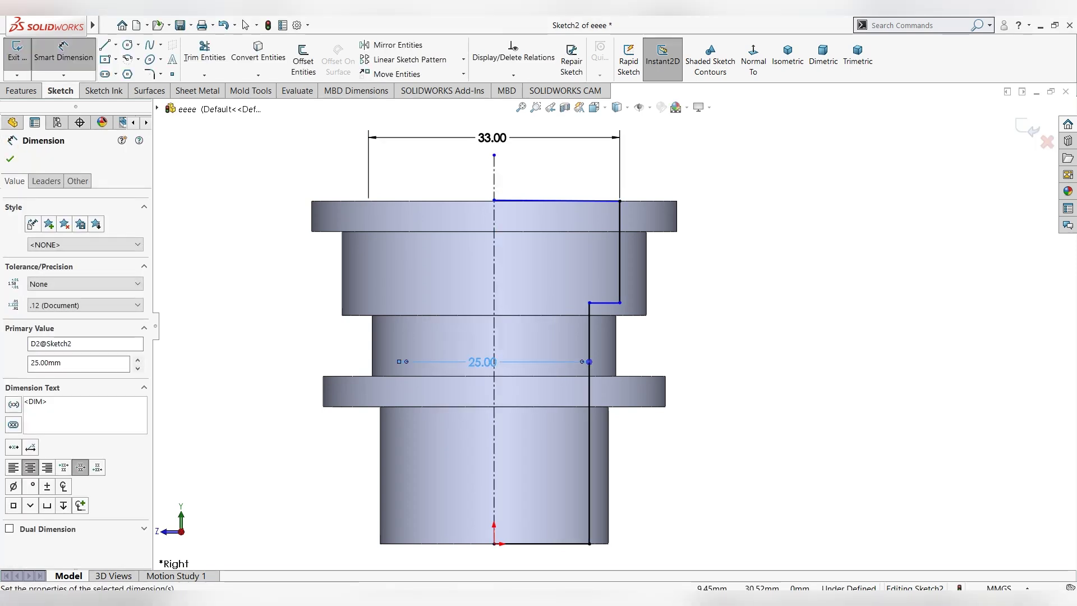
{"action": "key", "text": "ctrl+z"}
{"action": "scroll", "coordinate": [613, 181], "scroll_direction": "down", "scroll_amount": 4}
Step: Dimension the bore step depth between the horizontal lines as 12 mm
{"action": "left_click", "coordinate": [516, 223]}
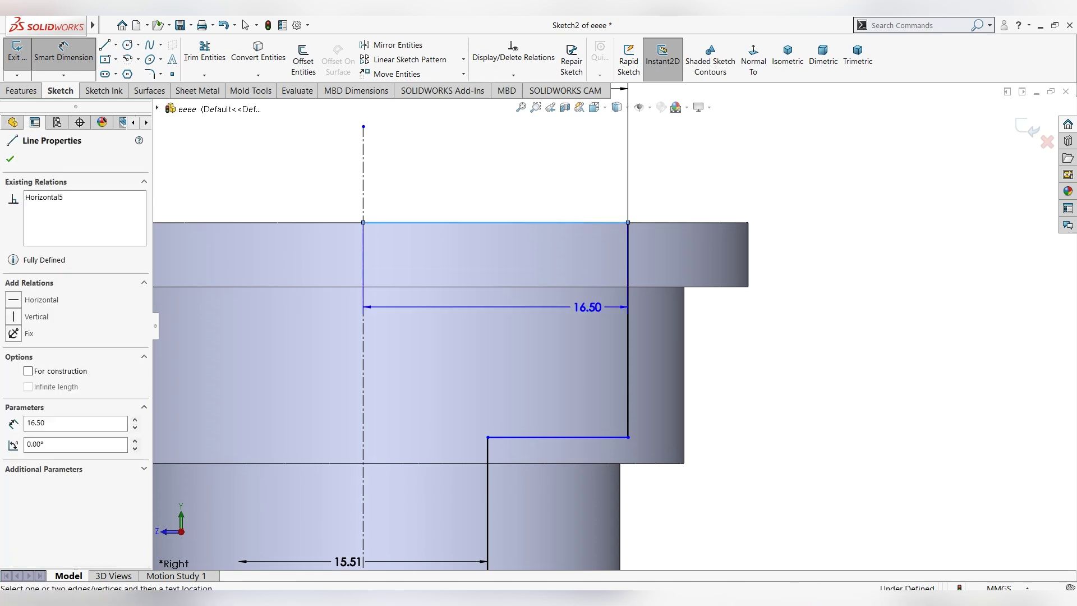
{"action": "left_click", "coordinate": [578, 438]}
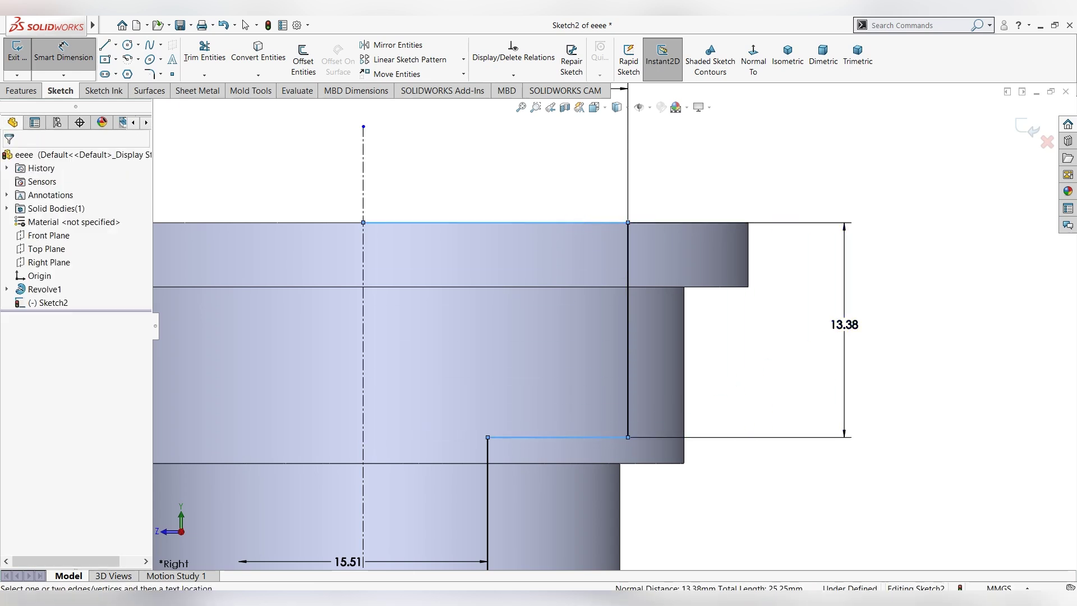
{"action": "left_click", "coordinate": [845, 337]}
{"action": "type", "text": "12"}
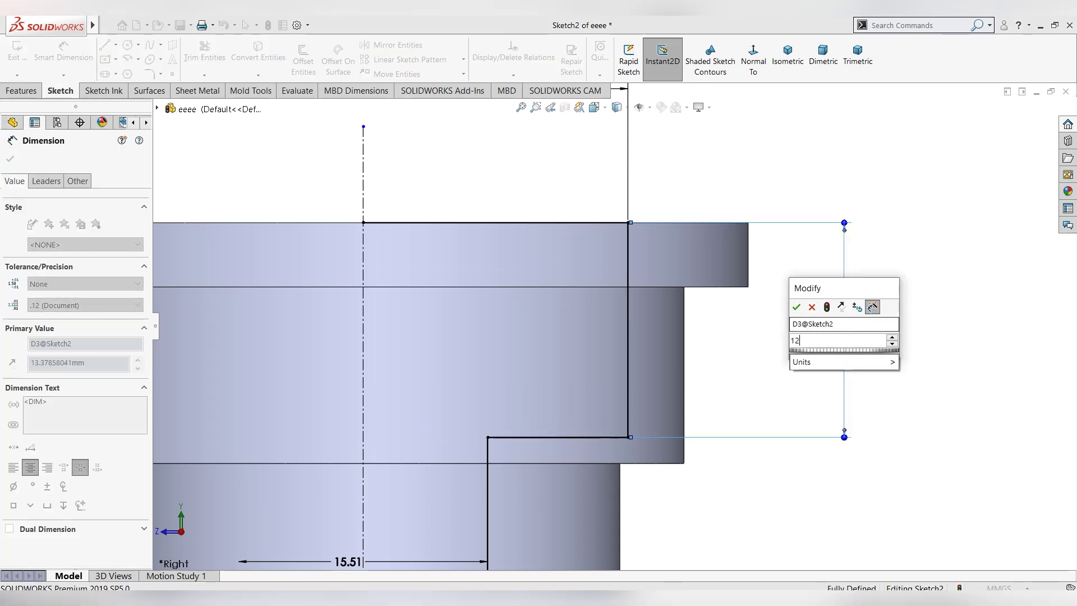
{"action": "key", "text": "Return"}
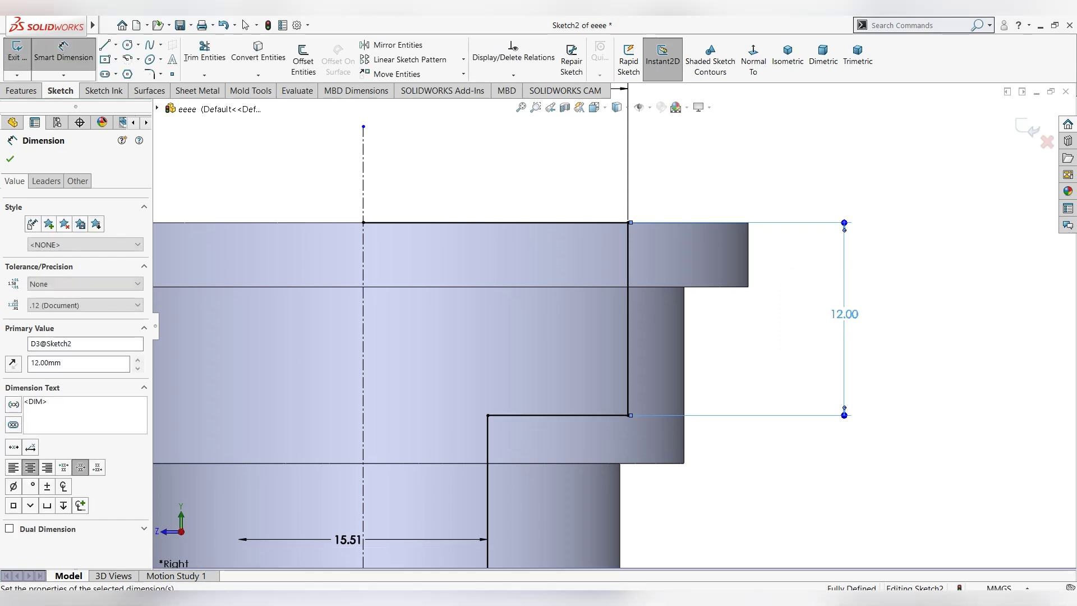
{"action": "key", "text": "f"}
{"action": "scroll", "coordinate": [466, 337], "scroll_direction": "up", "scroll_amount": 3}
{"action": "left_click", "coordinate": [245, 24]}
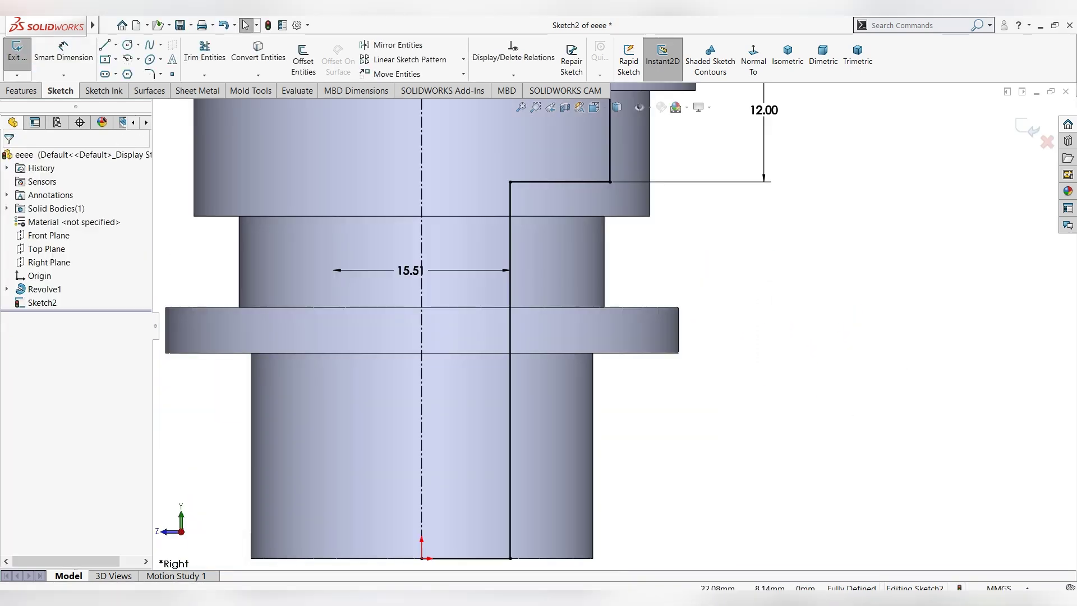
Step: Start a Revolved Cut from the sketch, accepting the prompt to close it
{"action": "scroll", "coordinate": [613, 328], "scroll_direction": "up", "scroll_amount": 2}
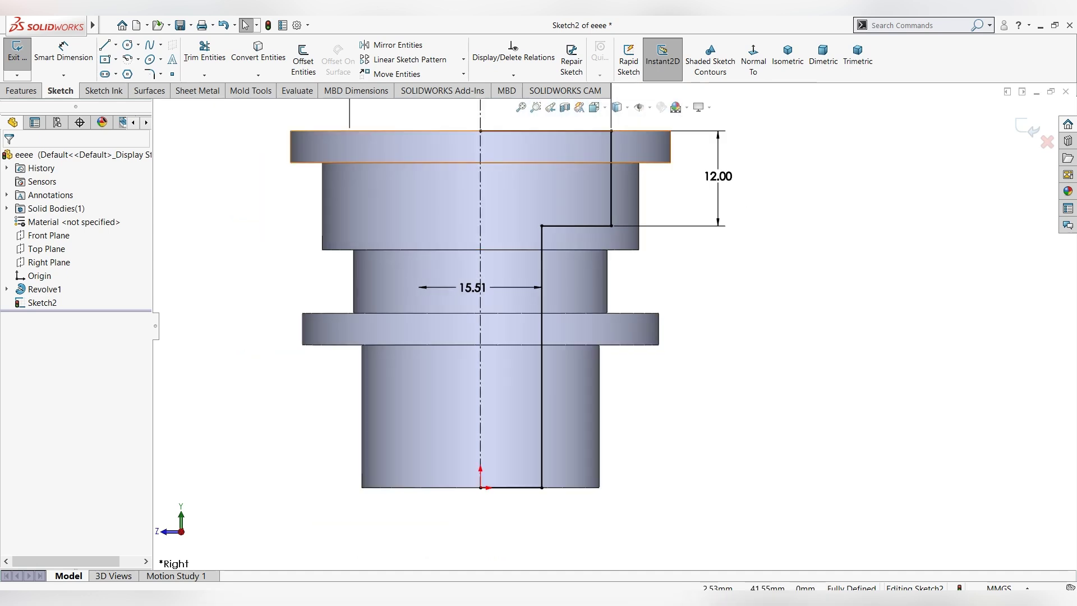
{"action": "left_click", "coordinate": [22, 90]}
{"action": "left_click", "coordinate": [277, 59]}
{"action": "key", "text": "Return"}
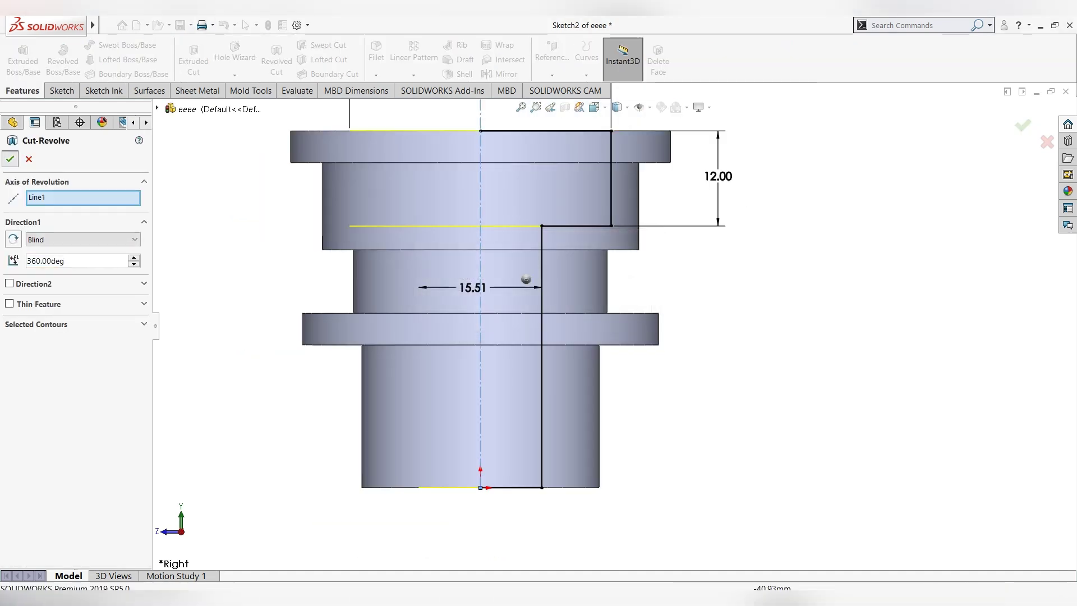
Step: Confirm Cut-Revolve1 to hollow the bore, then view the part in oblique 3D
{"action": "left_click", "coordinate": [10, 159]}
{"action": "key", "text": "ctrl+7"}
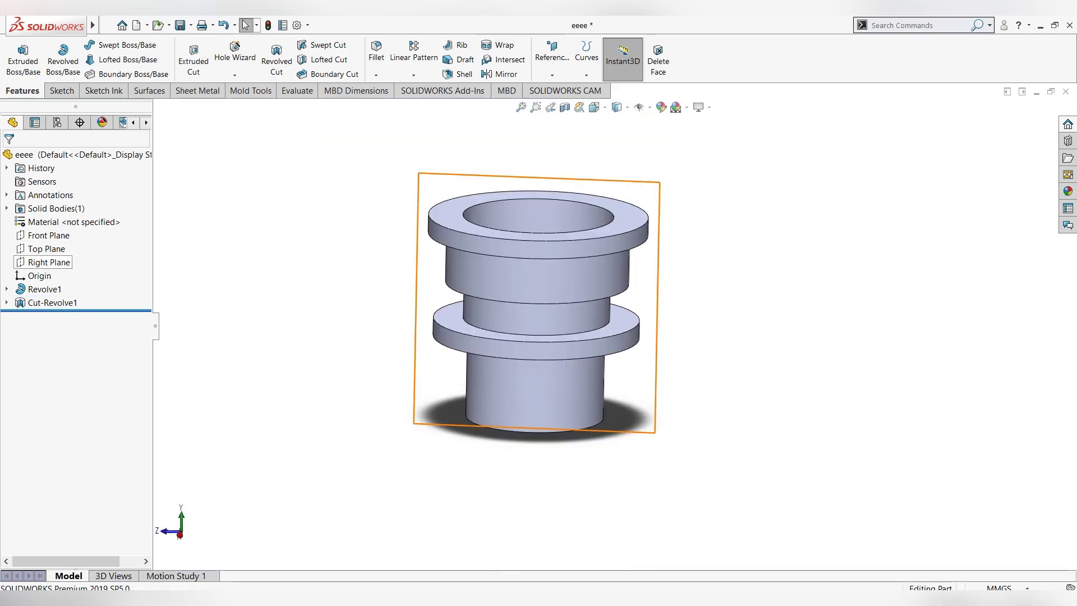
{"action": "right_click", "coordinate": [52, 262]}
{"action": "key", "text": "Escape"}
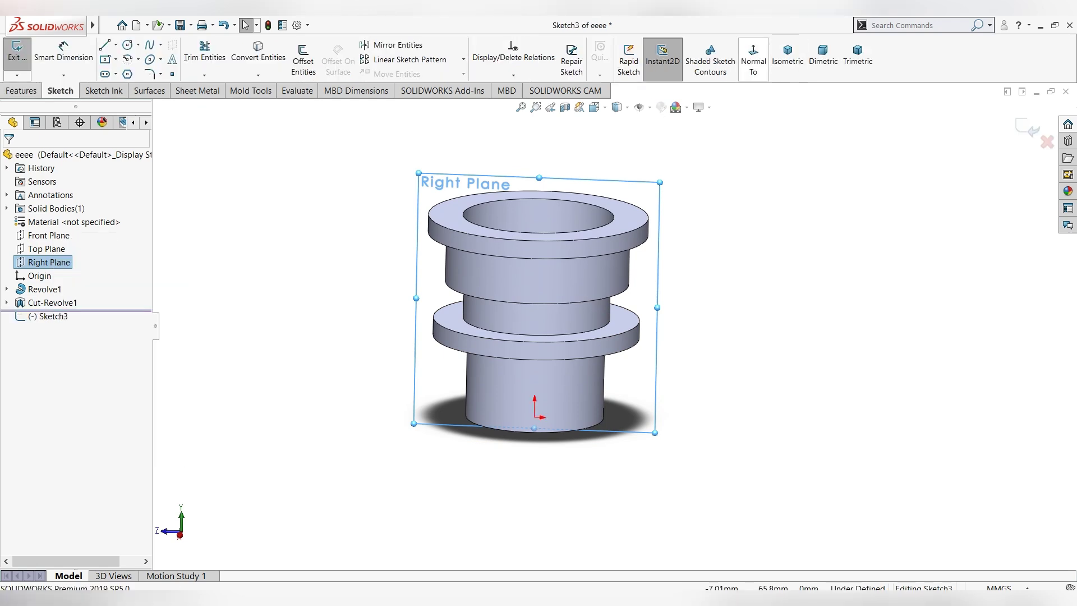
Step: Sketch a centre rectangle on the Right Plane, just above the origin on the lower boss
{"action": "key", "text": "ctrl+8"}
{"action": "left_click", "coordinate": [968, 503]}
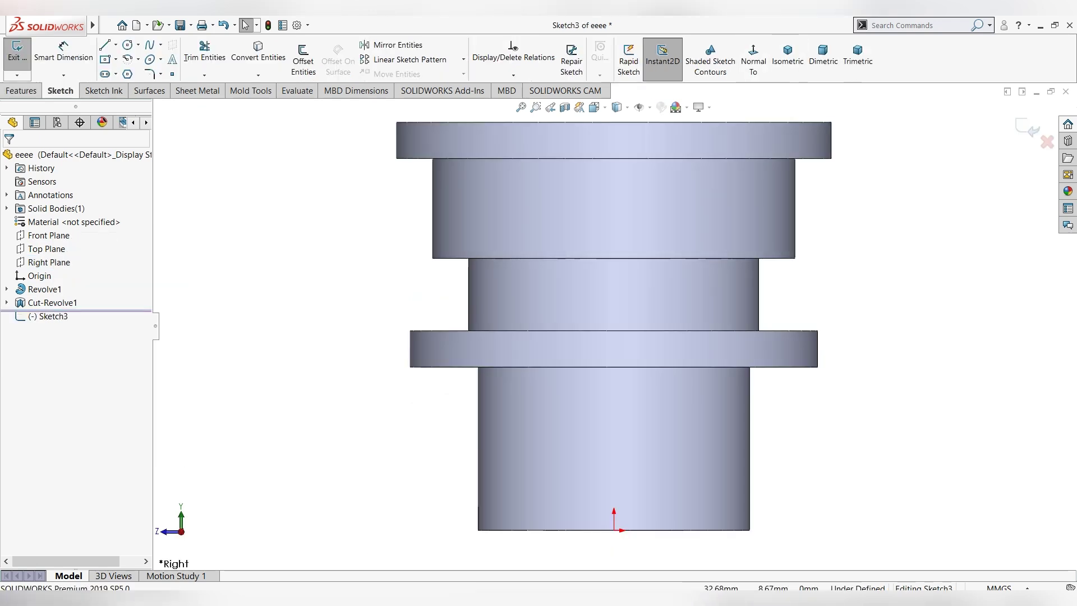
{"action": "scroll", "coordinate": [968, 503], "scroll_direction": "down", "scroll_amount": 2}
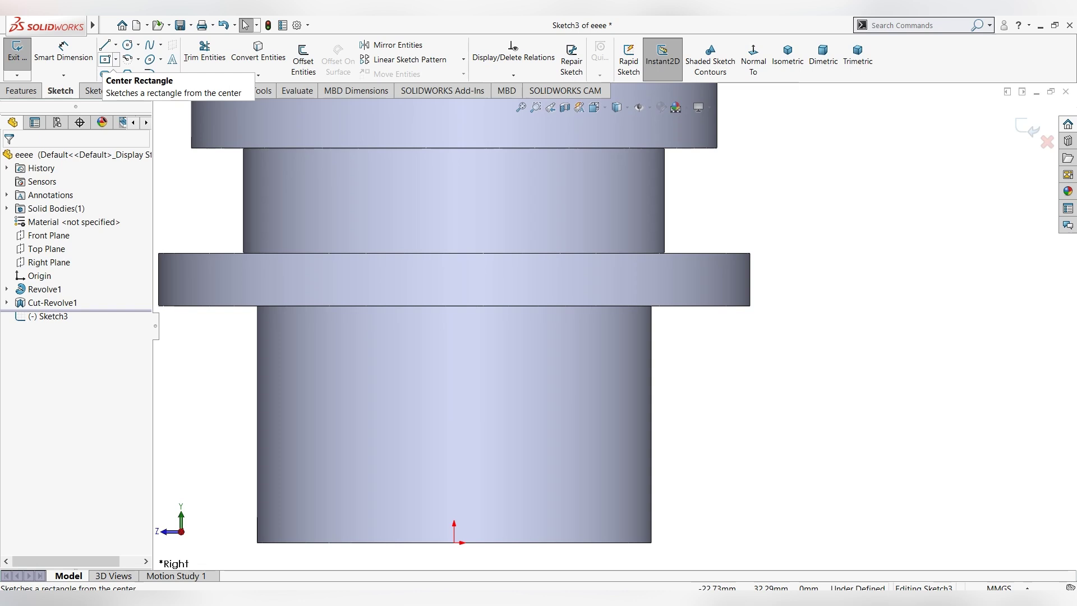
{"action": "left_click", "coordinate": [105, 59]}
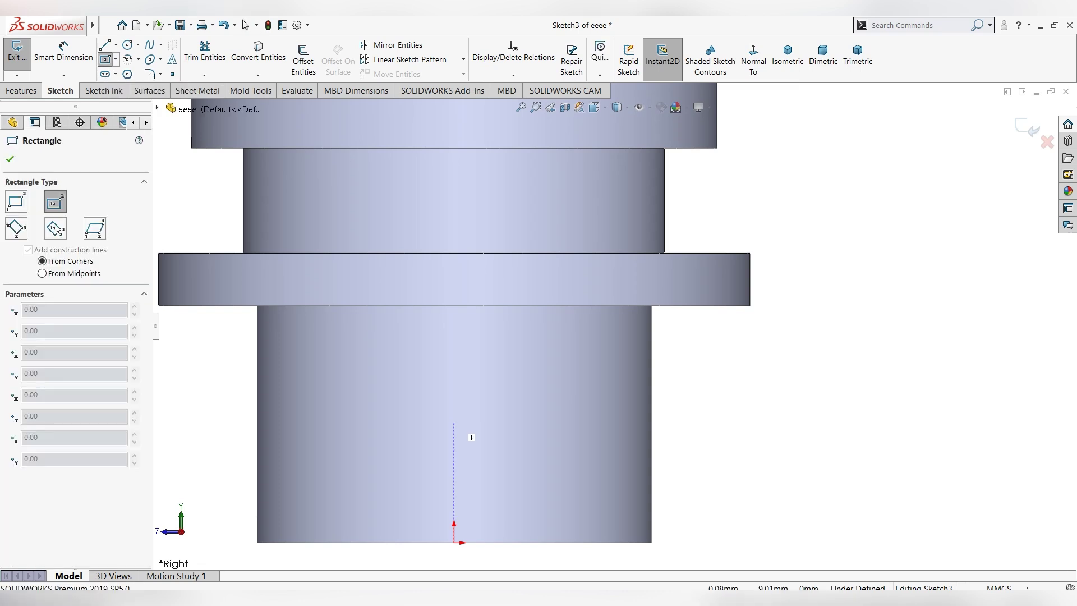
{"action": "left_click", "coordinate": [454, 423]}
{"action": "left_click", "coordinate": [488, 445]}
{"action": "key", "text": "Escape"}
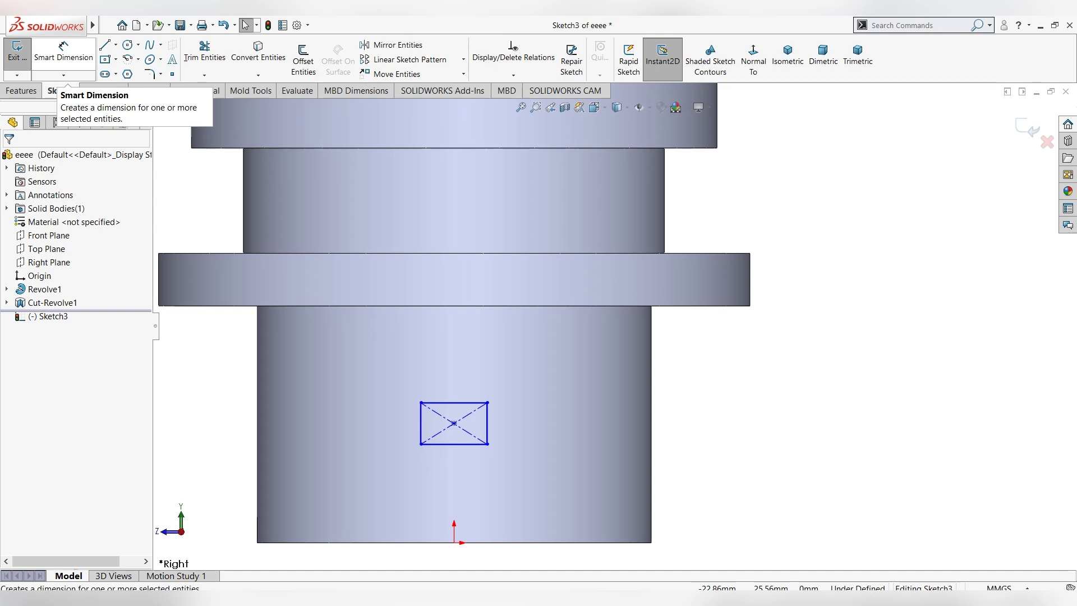
Step: Dimension the rectangle 5 mm wide and 4 mm tall
{"action": "left_click", "coordinate": [64, 53]}
{"action": "left_click", "coordinate": [454, 402]}
{"action": "left_click", "coordinate": [453, 365]}
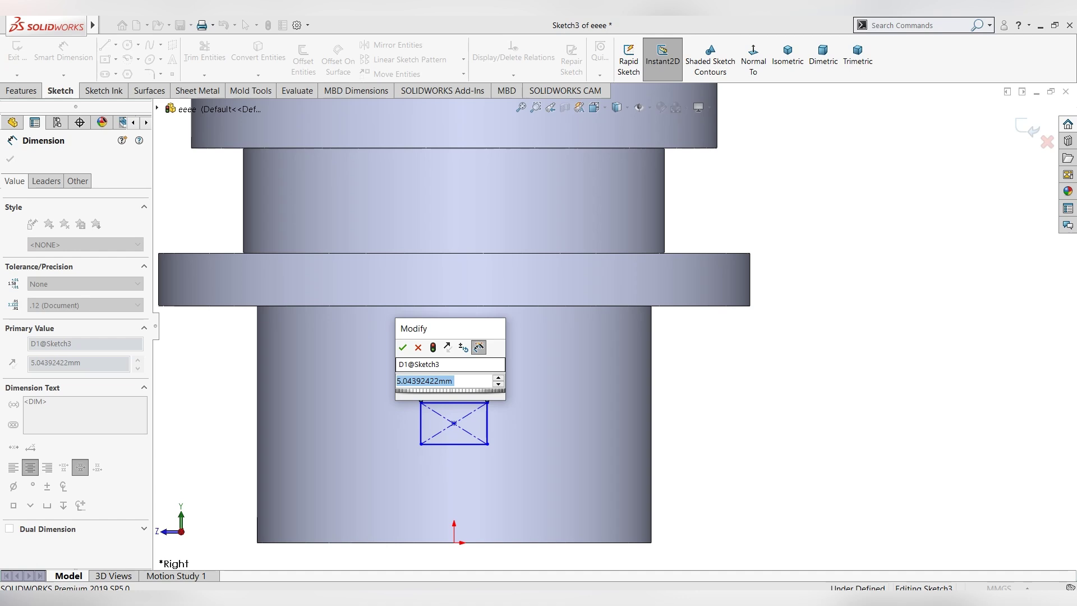
{"action": "type", "text": "5"}
{"action": "key", "text": "Return"}
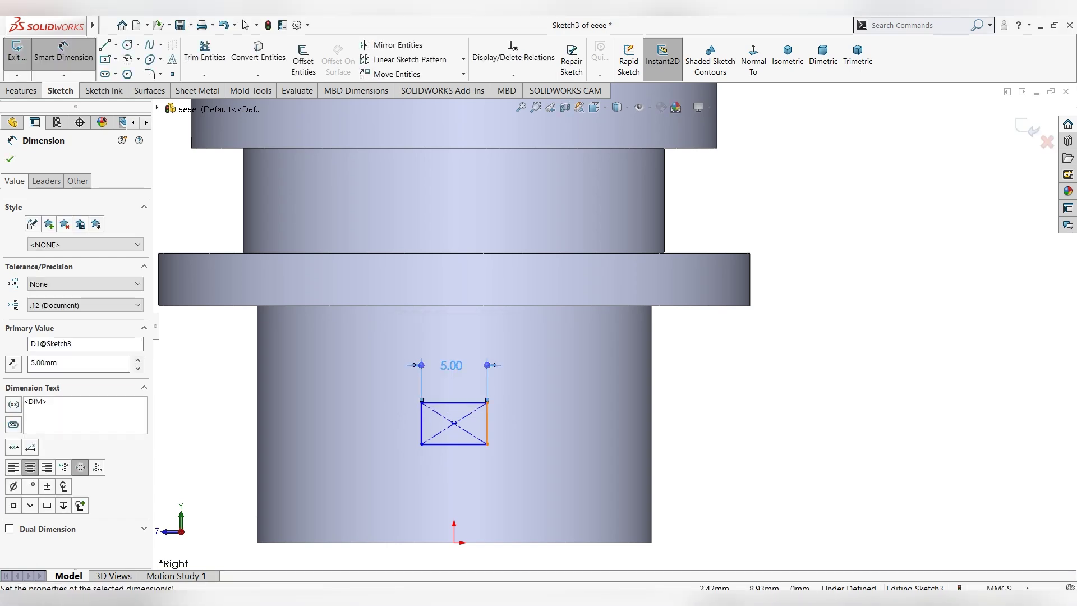
{"action": "left_click", "coordinate": [487, 424]}
{"action": "left_click", "coordinate": [512, 419]}
{"action": "type", "text": "4"}
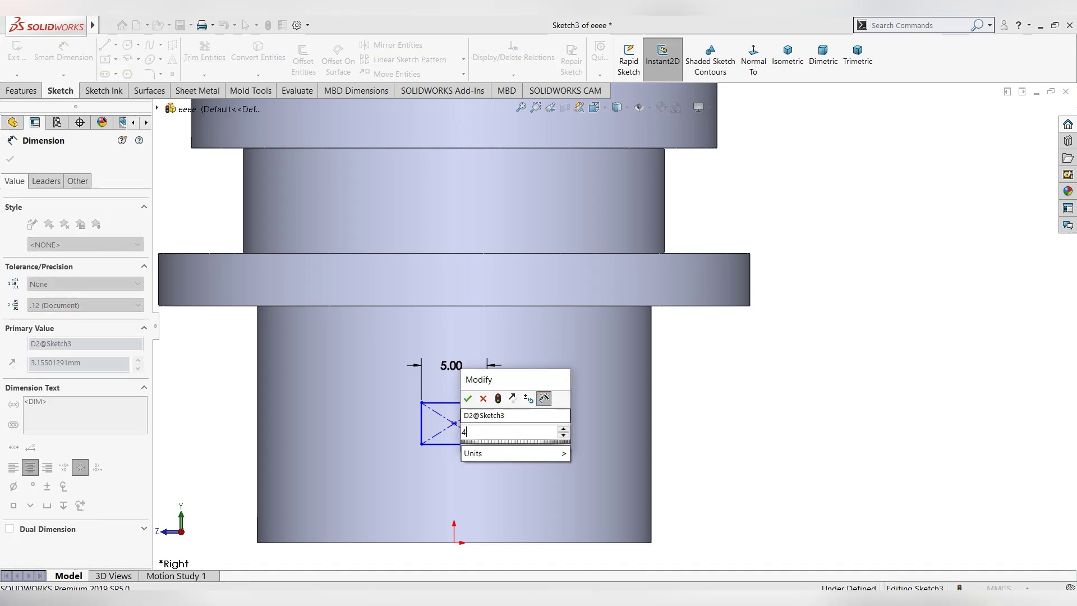
{"action": "key", "text": "Return"}
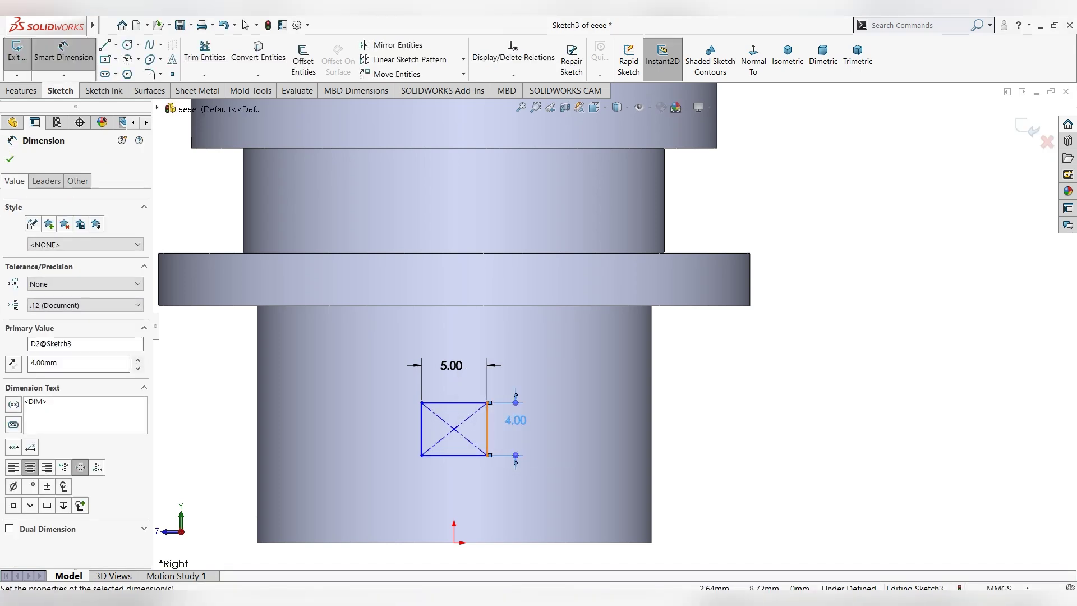
Step: Place the rectangle's right edge 9 mm above the origin, then view it isometrically
{"action": "left_click", "coordinate": [487, 428]}
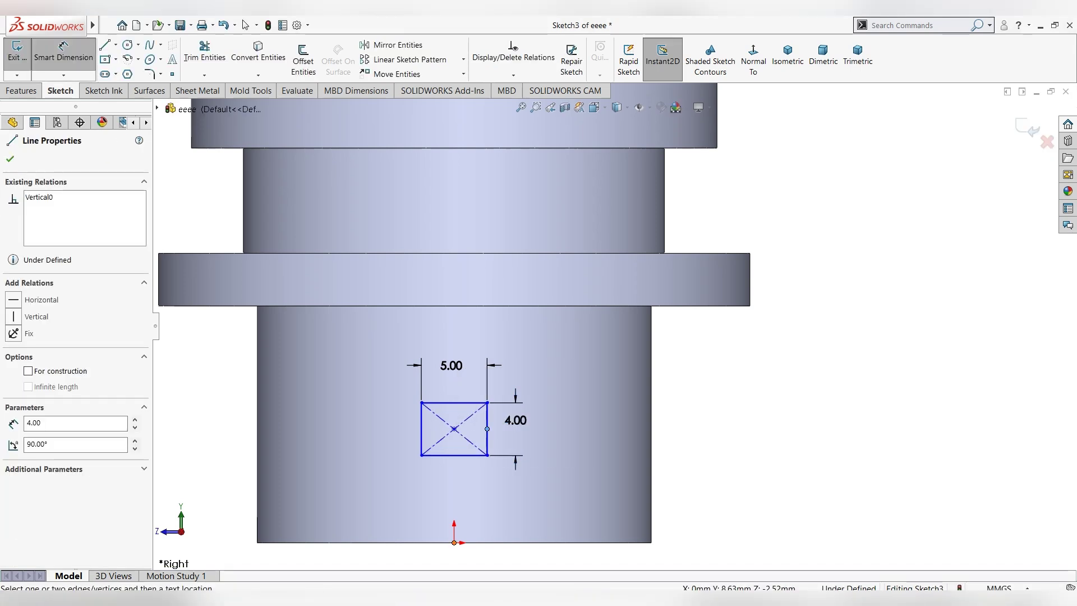
{"action": "left_click", "coordinate": [455, 542]}
{"action": "left_click", "coordinate": [683, 471]}
{"action": "type", "text": "1"}
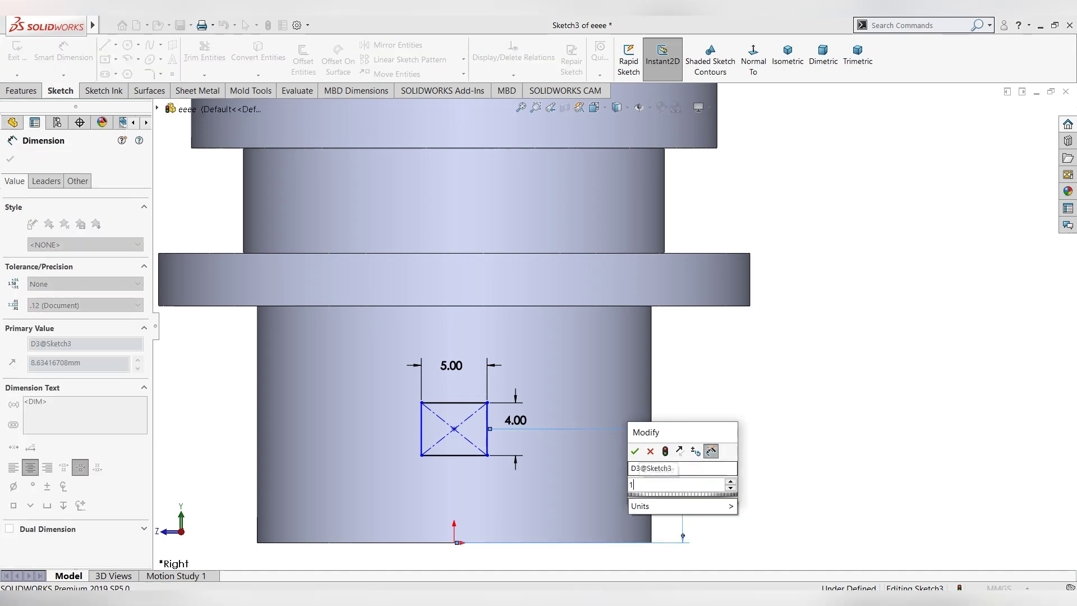
{"action": "key", "text": "BackSpace"}
{"action": "type", "text": "9"}
{"action": "key", "text": "Return"}
{"action": "key", "text": "Escape"}
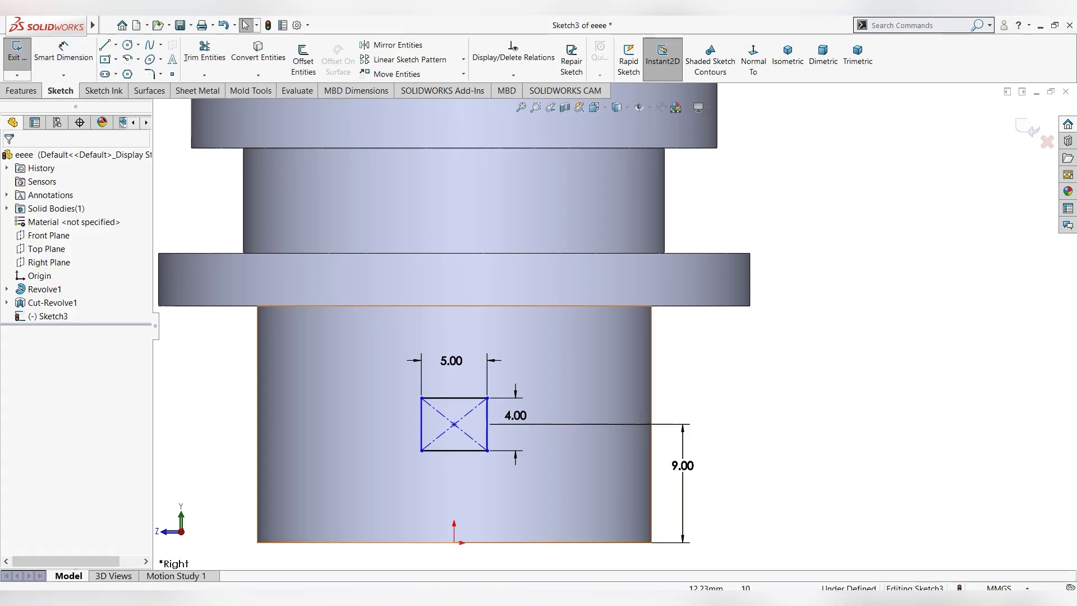
{"action": "key", "text": "ctrl+7"}
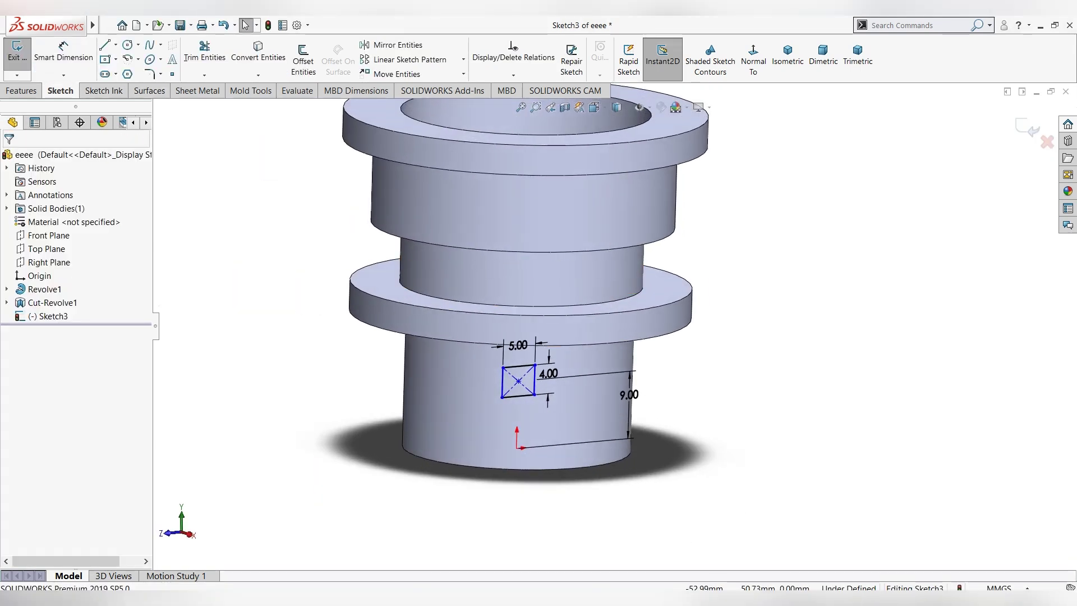
Step: Extrude-cut the 5 × 4 mm rectangle Through All to make Cut-Extrude1
{"action": "left_click", "coordinate": [21, 90]}
{"action": "left_click", "coordinate": [194, 59]}
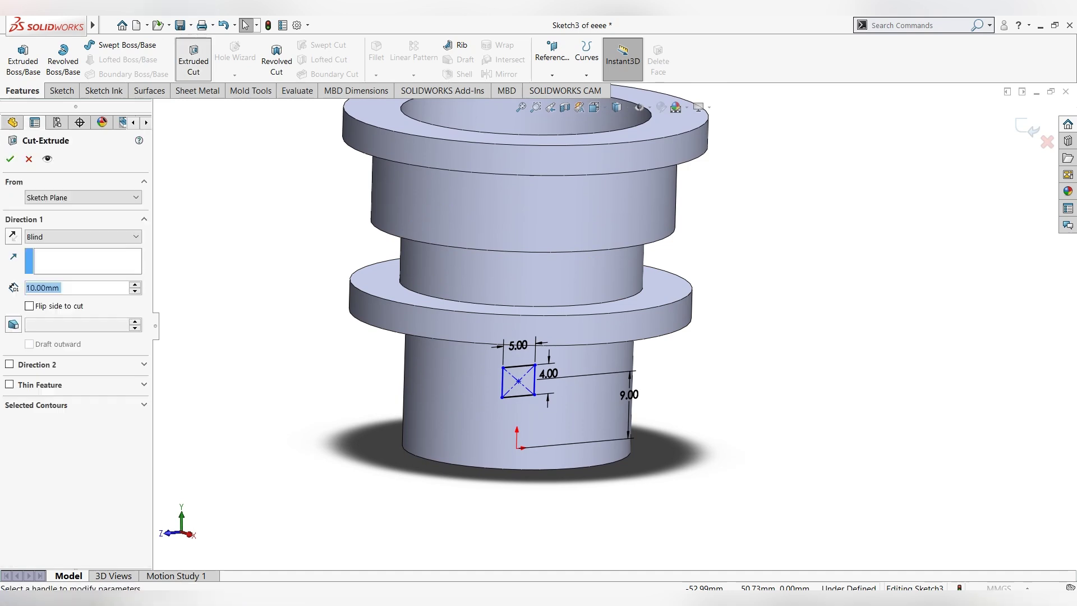
{"action": "left_click", "coordinate": [83, 236]}
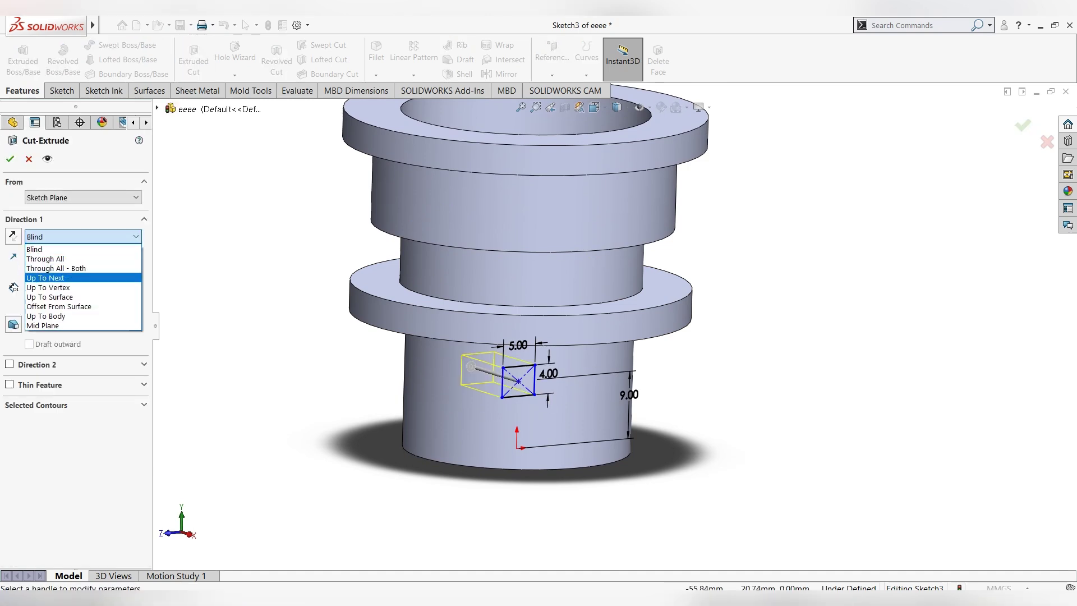
{"action": "left_click", "coordinate": [56, 258]}
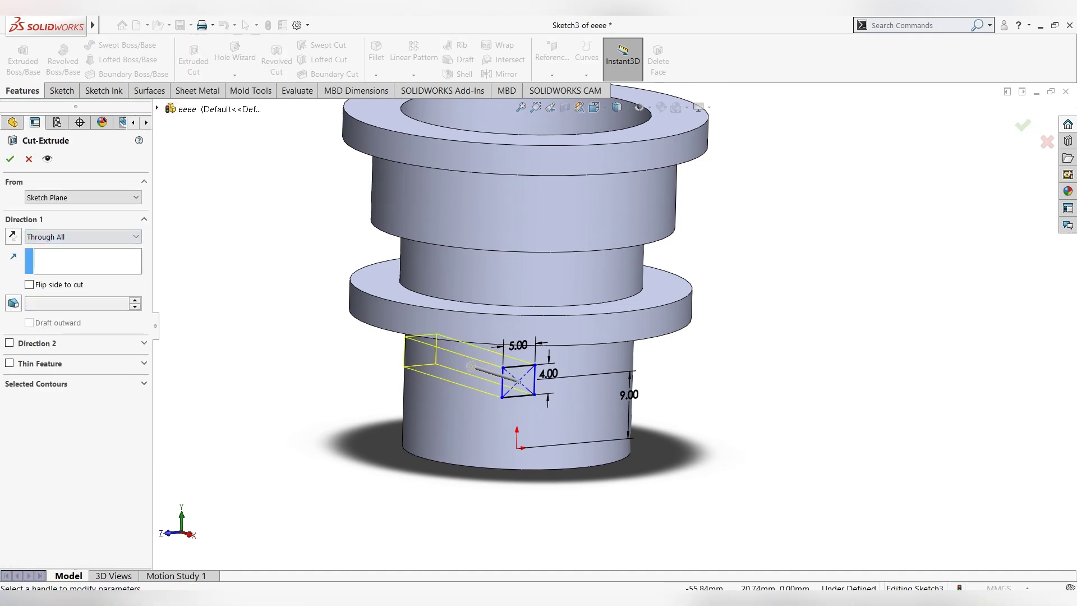
{"action": "left_click", "coordinate": [10, 159]}
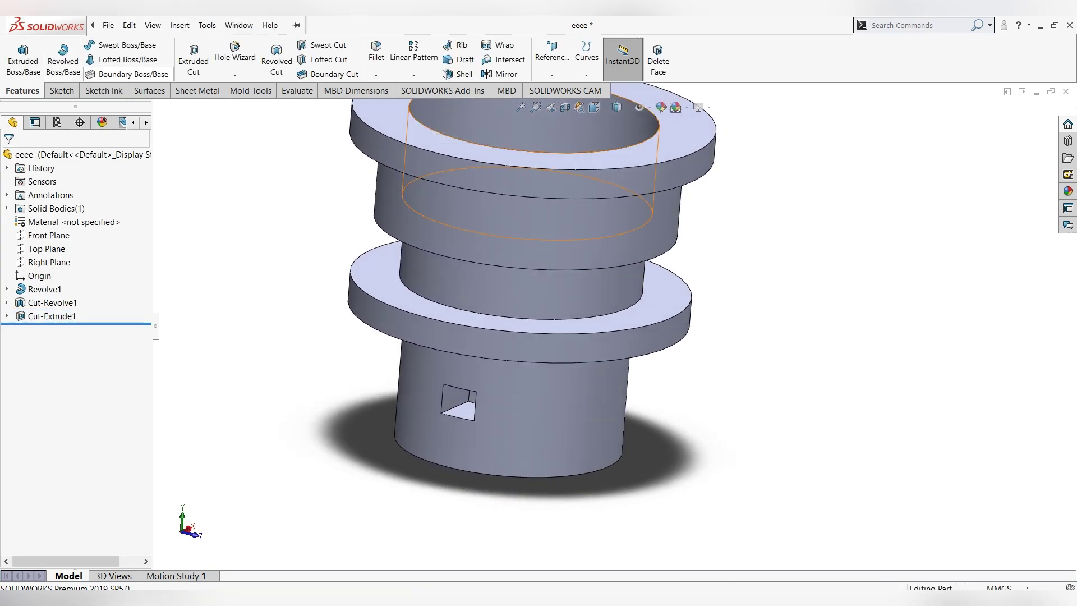
Step: Circular-pattern Cut-Extrude1 into 12 instances around the lower boss face axis
{"action": "left_click", "coordinate": [414, 75]}
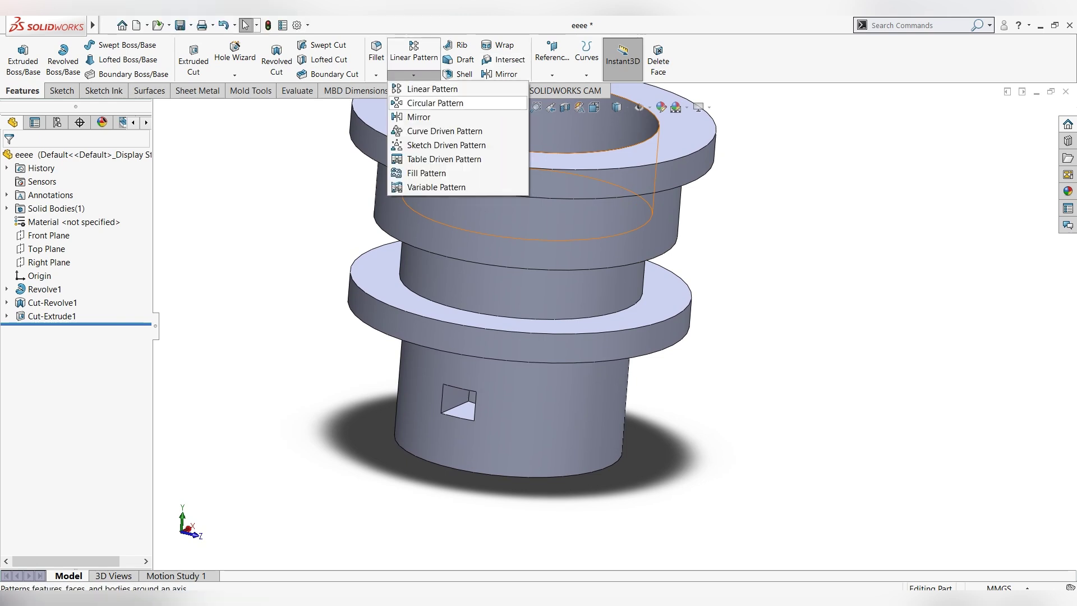
{"action": "left_click", "coordinate": [435, 103]}
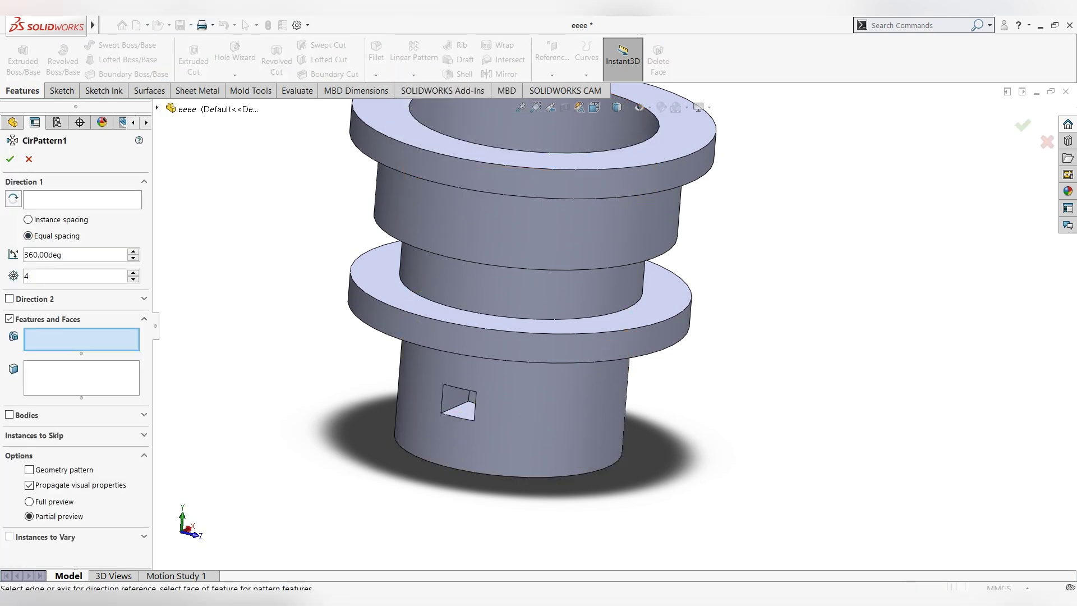
{"action": "left_click", "coordinate": [82, 200]}
{"action": "left_click", "coordinate": [538, 426]}
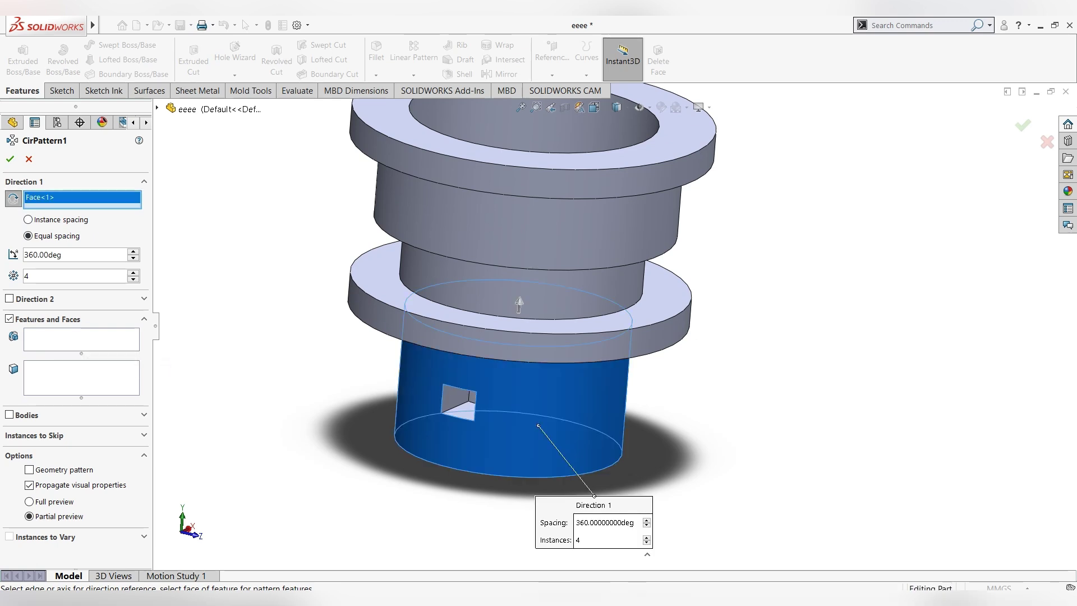
{"action": "left_click", "coordinate": [157, 108]}
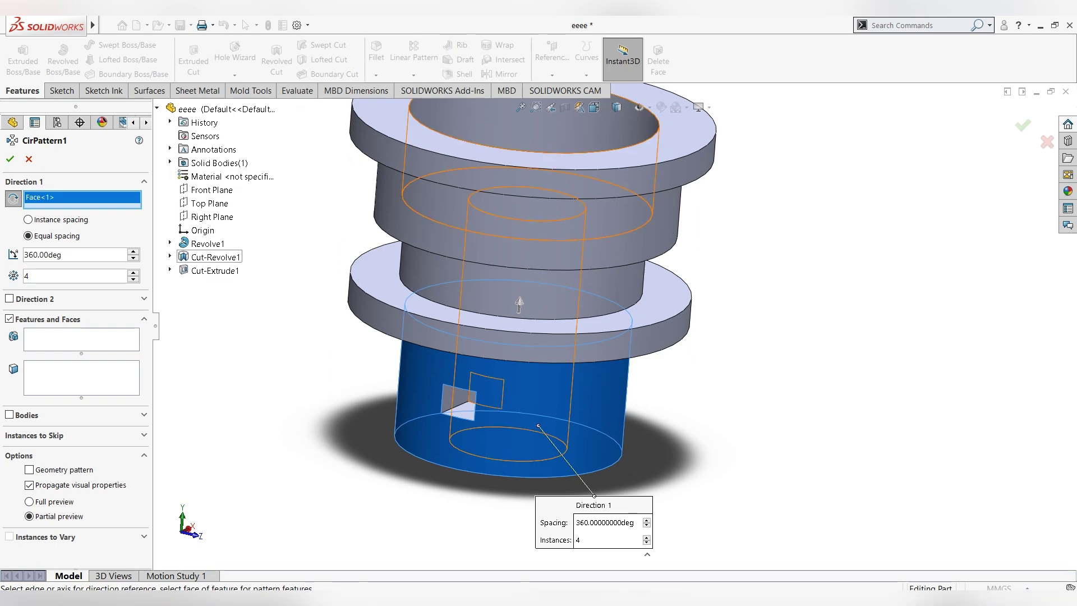
{"action": "left_click", "coordinate": [215, 271]}
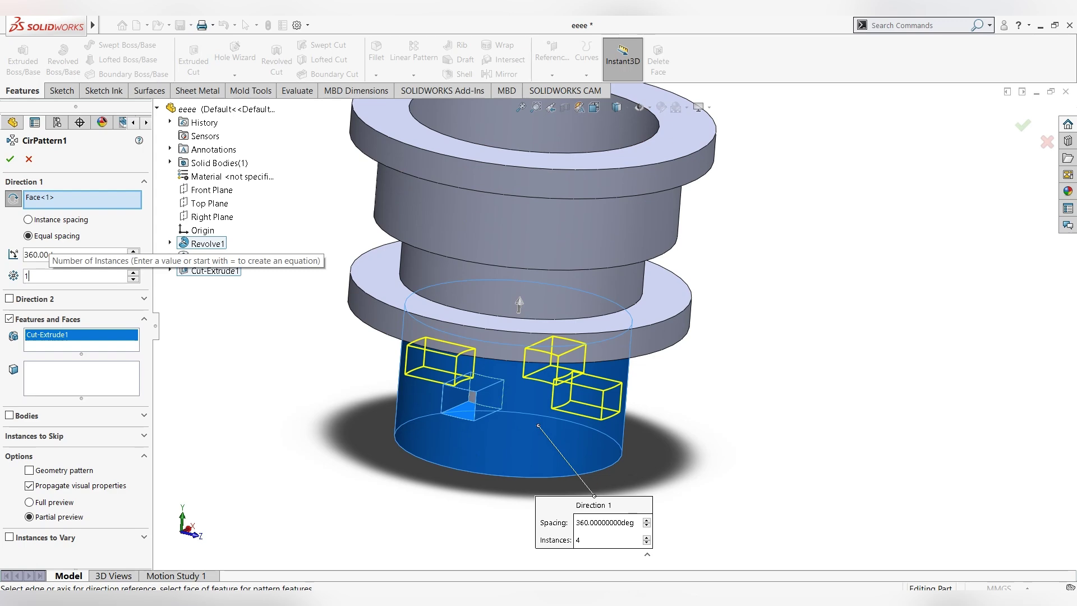
{"action": "type", "text": "12"}
{"action": "key", "text": "Return"}
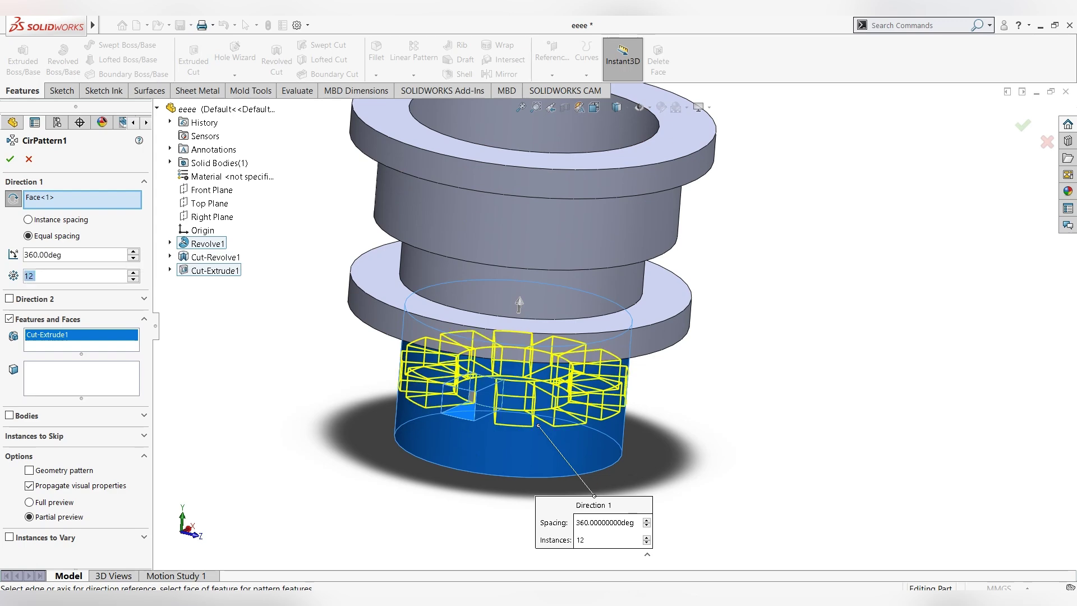
{"action": "left_click", "coordinate": [10, 159]}
{"action": "middle_click_drag", "start_coordinate": [519, 304], "coordinate": [566, 314]}
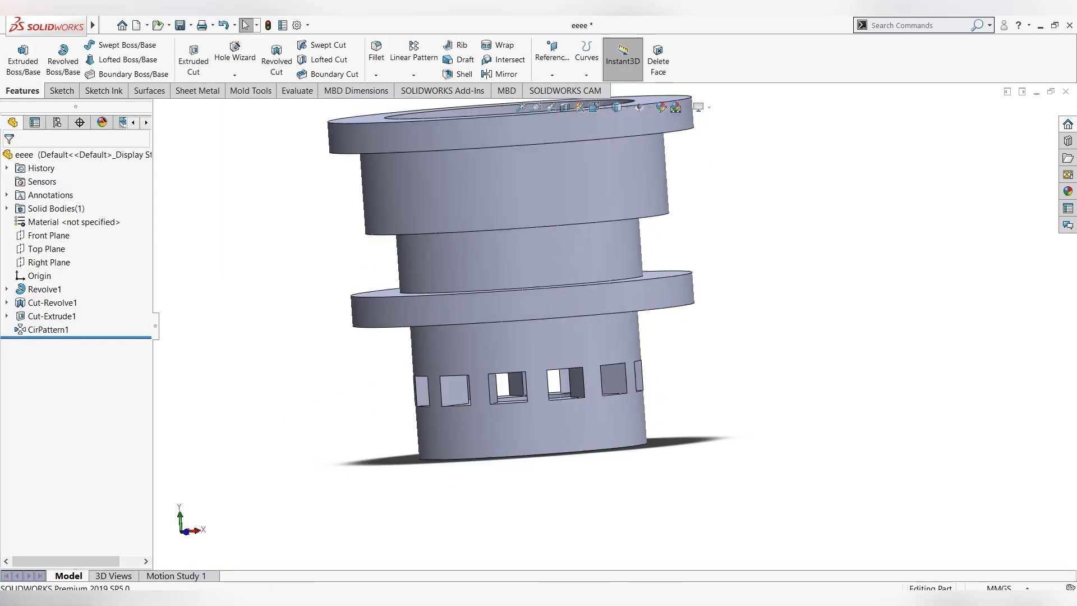
Step: Sketch a rectangle on the Front Plane over the housing's upper section
{"action": "key", "text": "ctrl+7"}
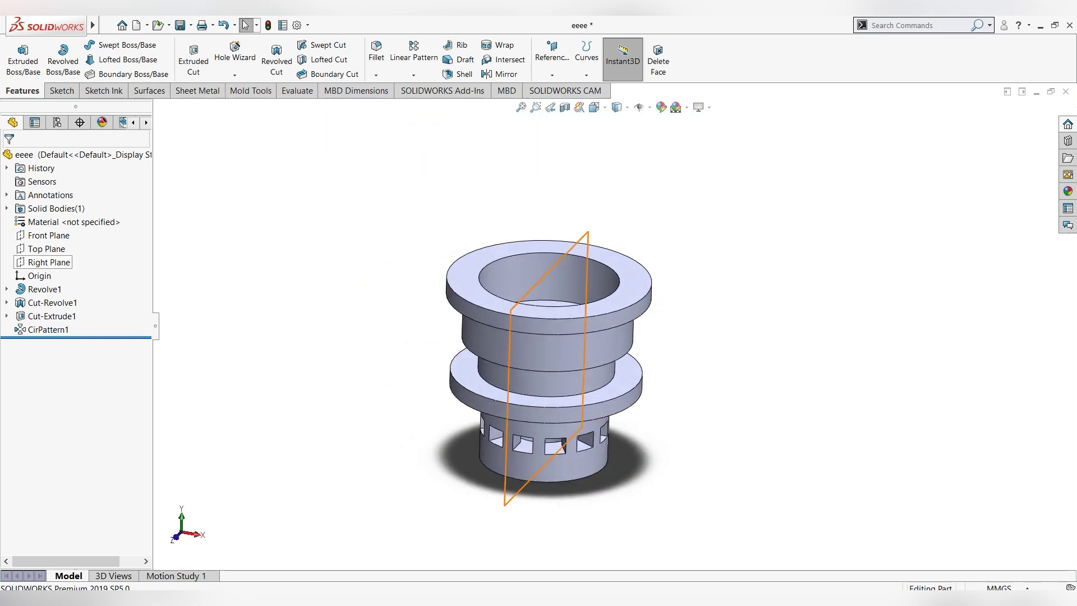
{"action": "right_click", "coordinate": [55, 236]}
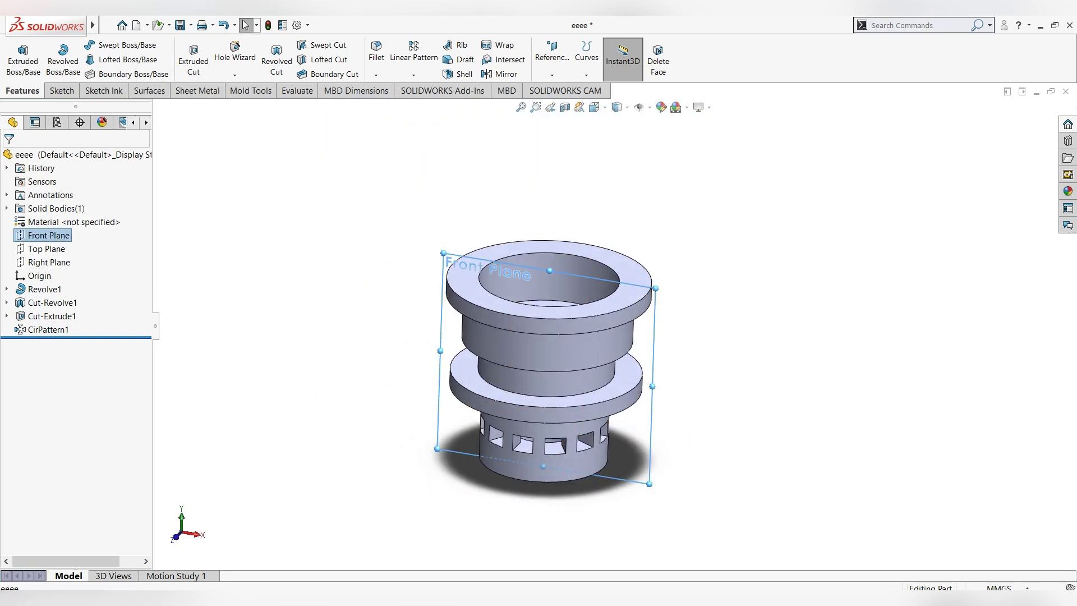
{"action": "left_click", "coordinate": [64, 219]}
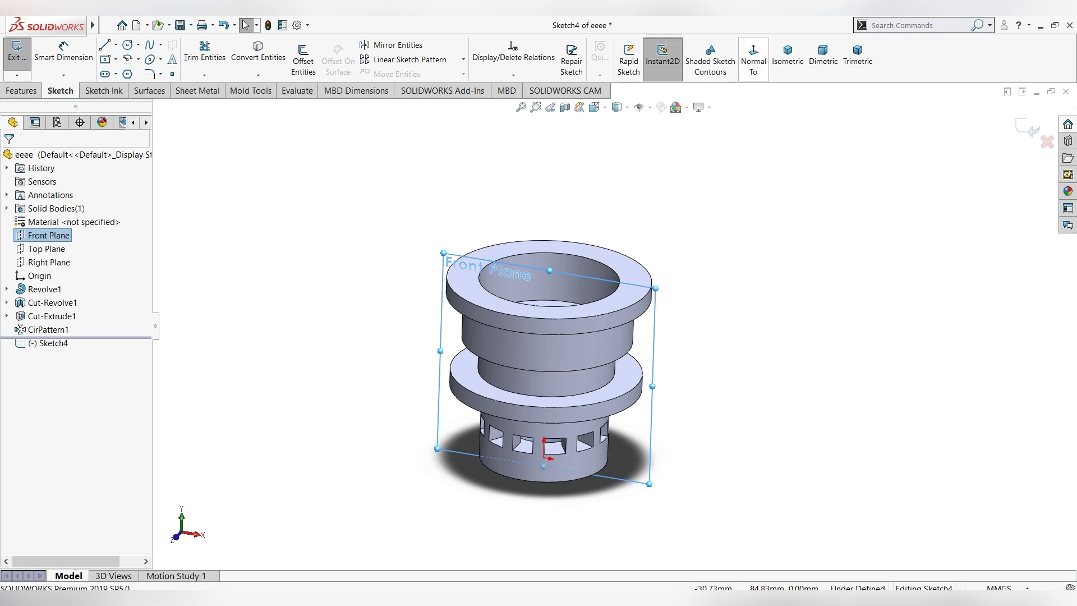
{"action": "left_click", "coordinate": [753, 59]}
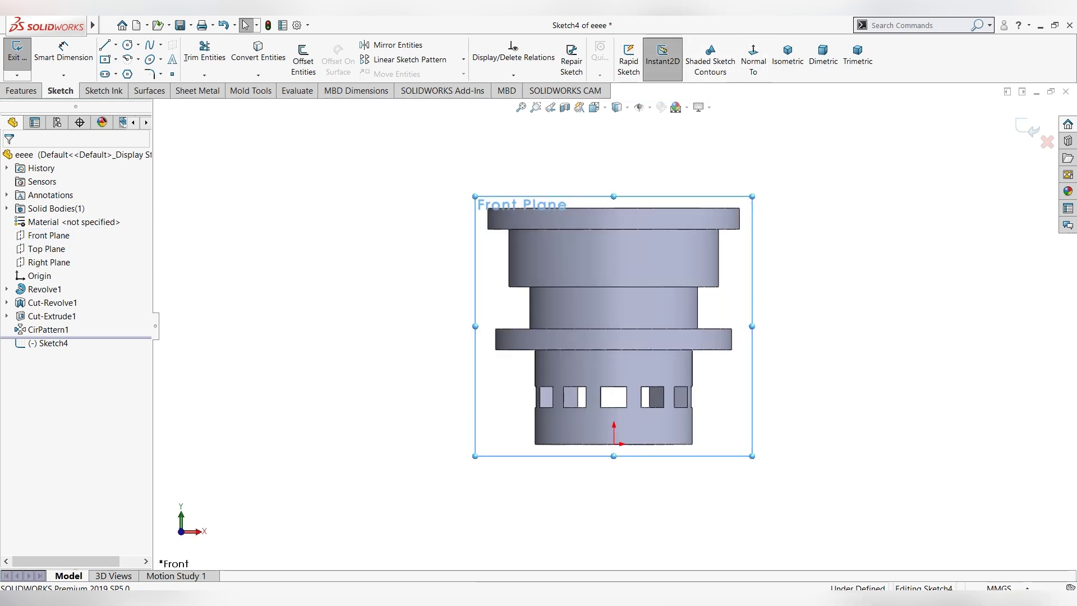
{"action": "scroll", "coordinate": [934, 169], "scroll_direction": "down", "scroll_amount": 2}
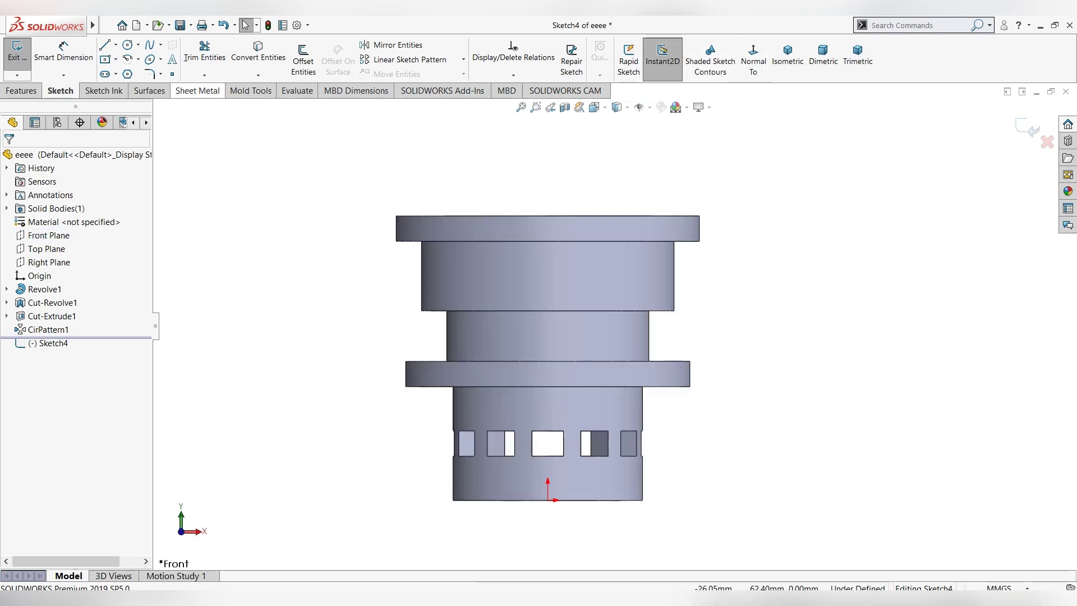
{"action": "left_click", "coordinate": [105, 59]}
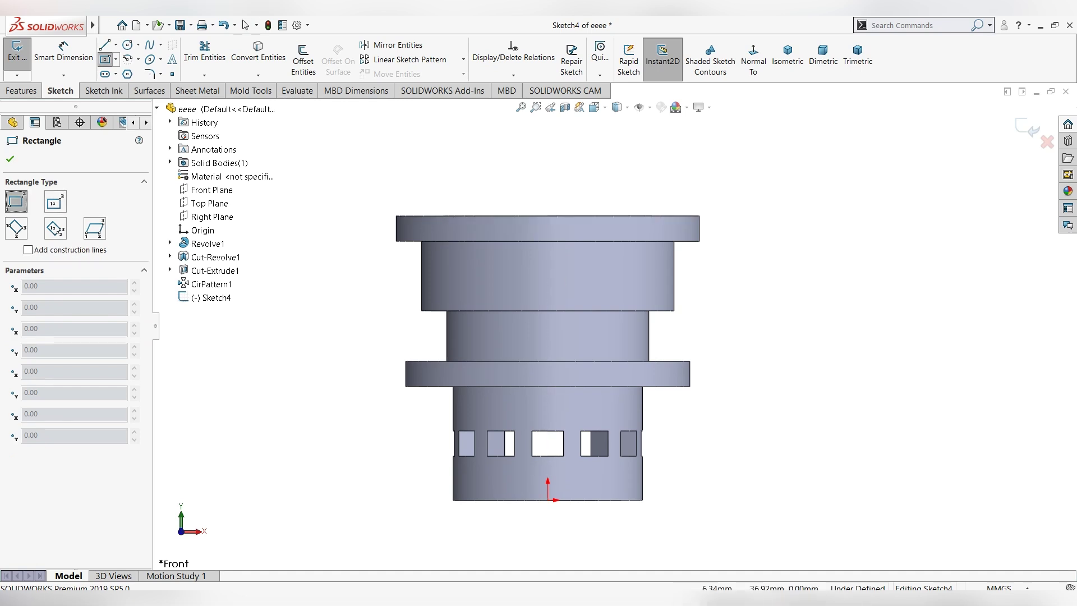
{"action": "mouse_move", "coordinate": [504, 216]}
{"action": "left_mouse_down"}
{"action": "mouse_move", "coordinate": [594, 252]}
{"action": "mouse_move", "coordinate": [624, 288]}
{"action": "left_mouse_up"}
{"action": "key", "text": "Escape"}
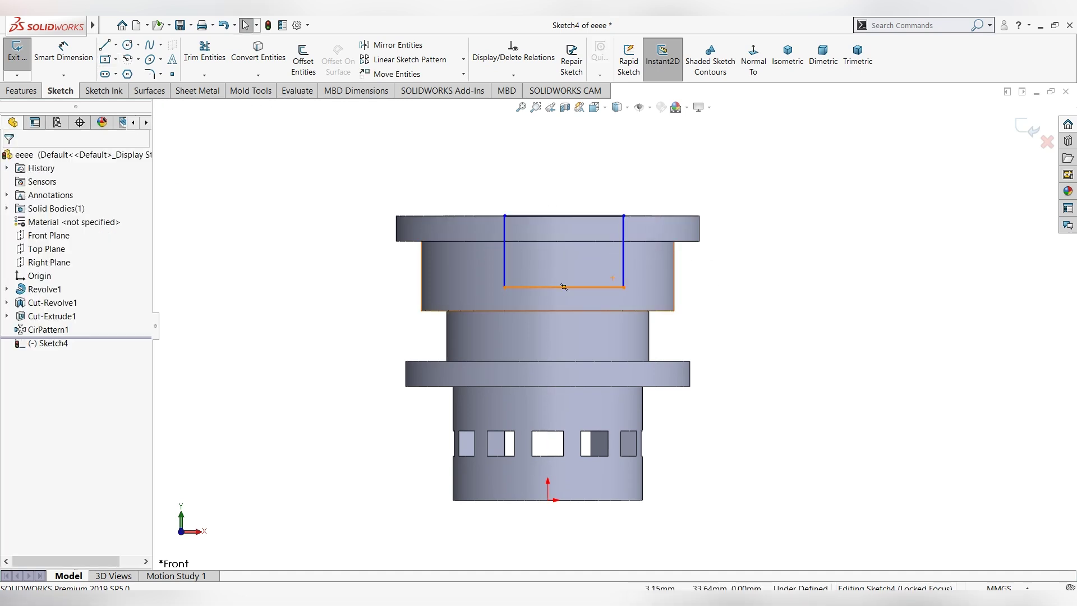
Step: Centre the rectangle above the origin and align its bottom with the shoulder edge
{"action": "left_click", "coordinate": [564, 287]}
{"action": "left_click", "coordinate": [548, 499], "text": "ctrl"}
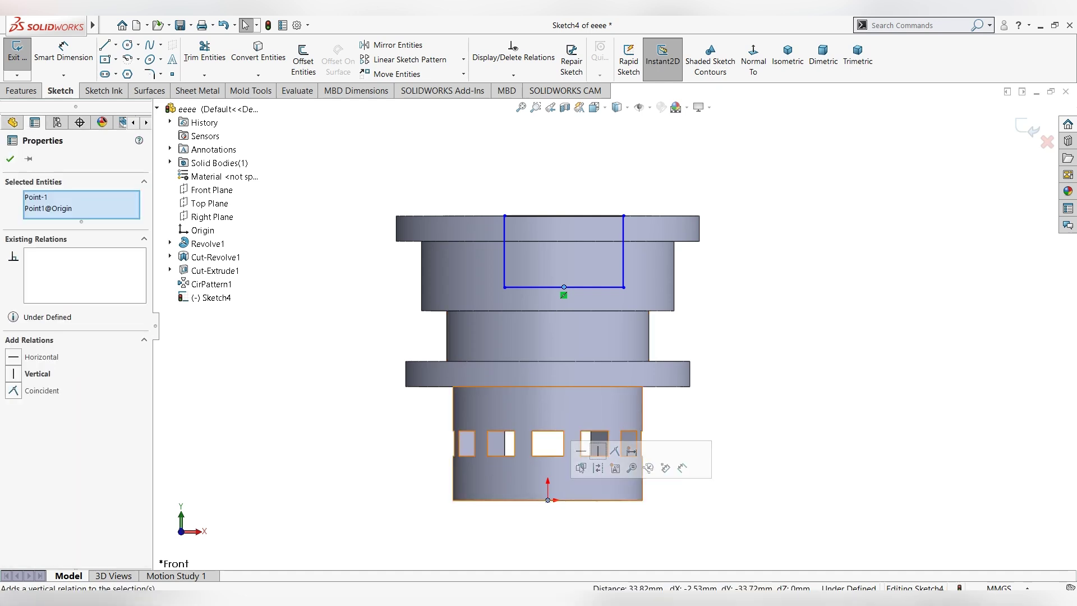
{"action": "left_click", "coordinate": [598, 450]}
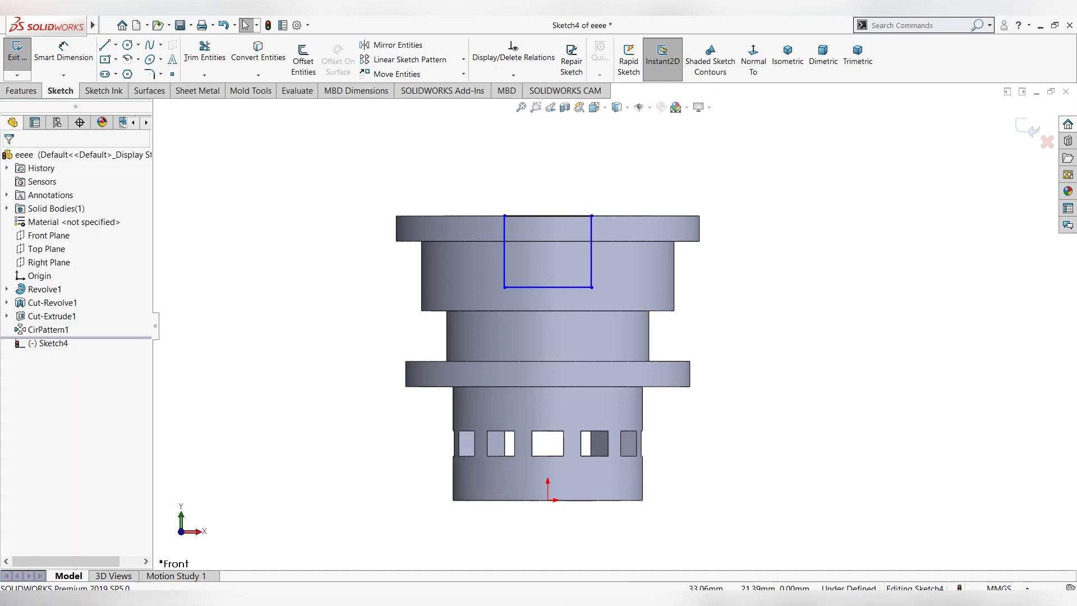
{"action": "left_click", "coordinate": [548, 287]}
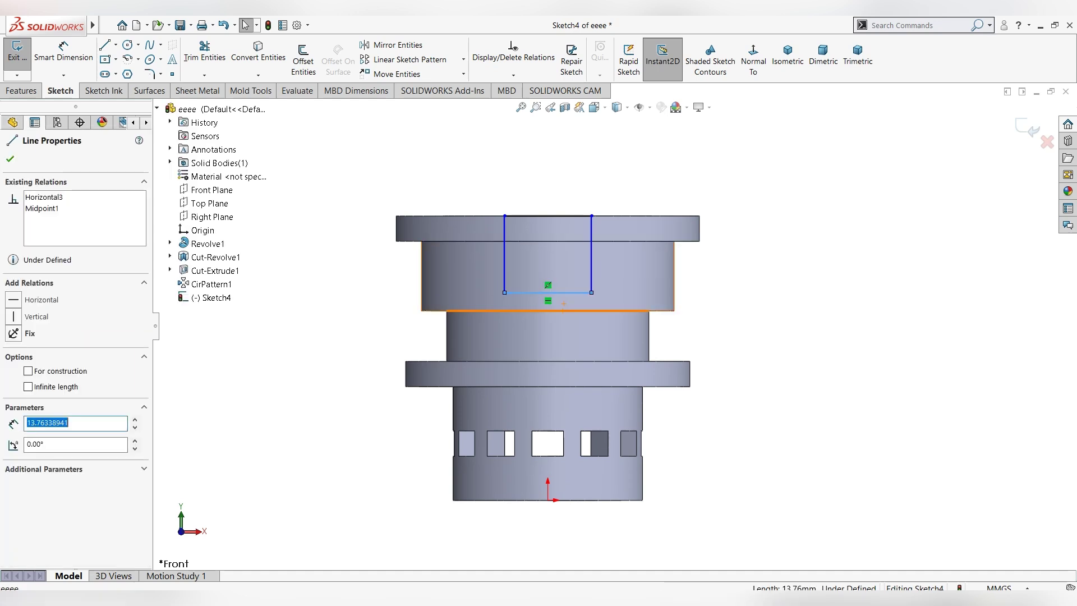
{"action": "left_click", "coordinate": [561, 311], "text": "ctrl"}
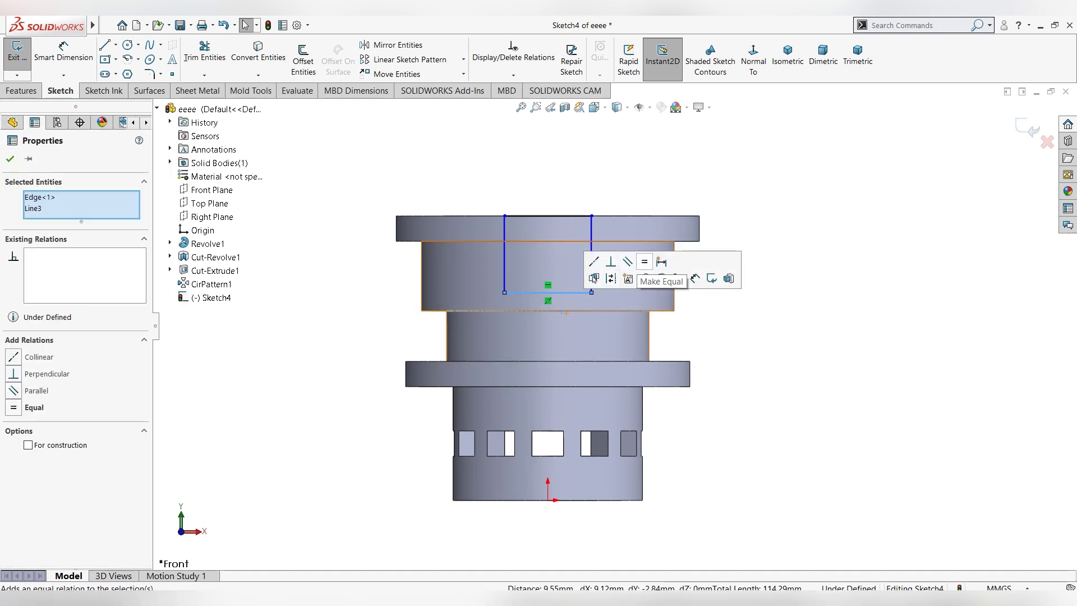
{"action": "left_click", "coordinate": [595, 261]}
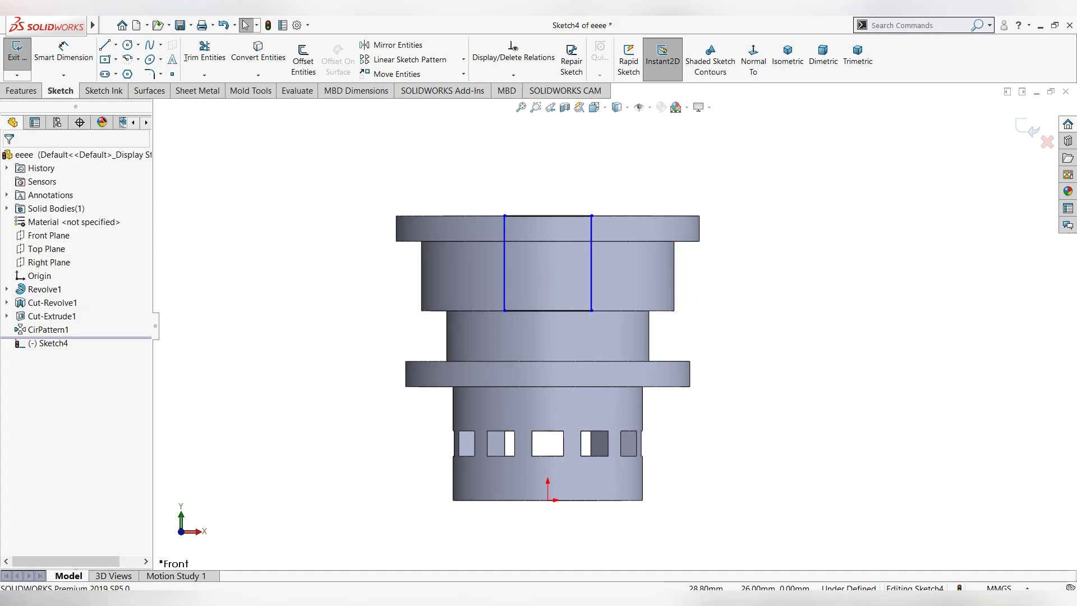
Step: Dimension the rectangle's top line to 20 mm and return to isometric view
{"action": "left_click", "coordinate": [64, 53]}
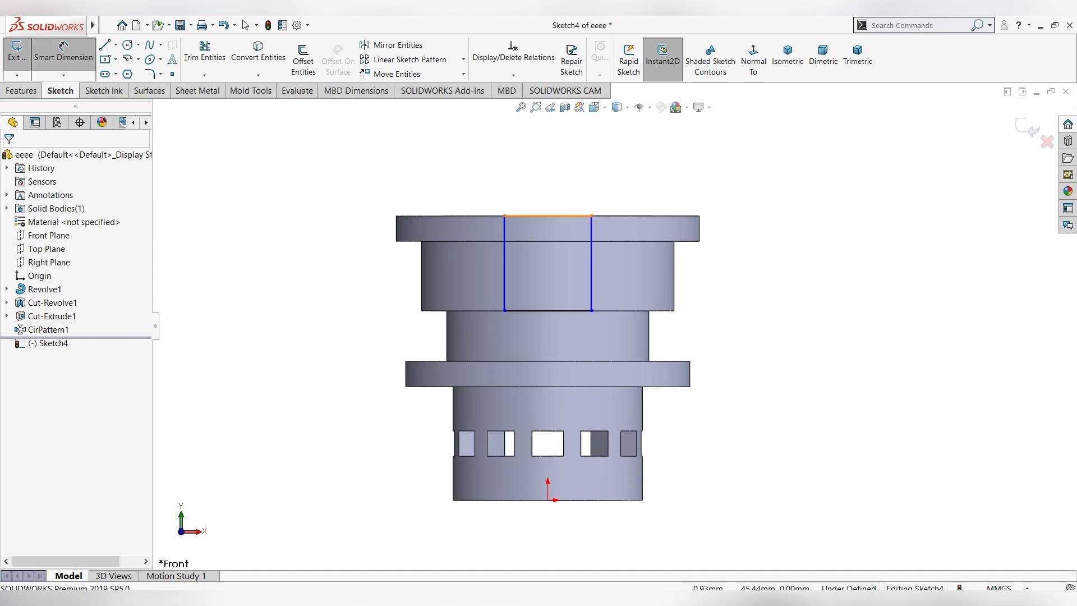
{"action": "left_click", "coordinate": [547, 215]}
{"action": "left_click", "coordinate": [524, 192]}
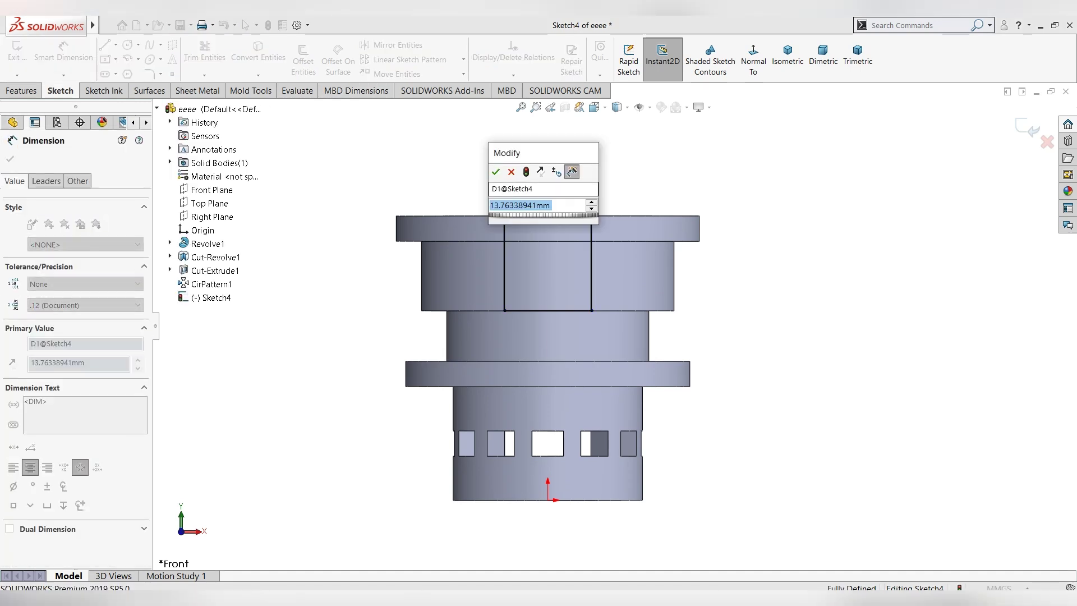
{"action": "type", "text": "20"}
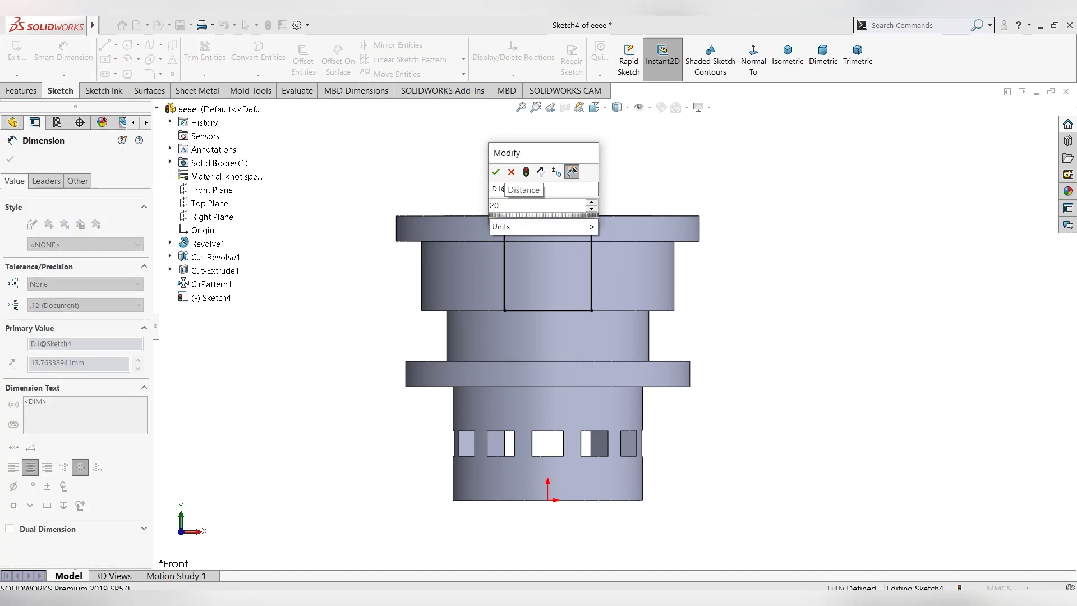
{"action": "key", "text": "Return"}
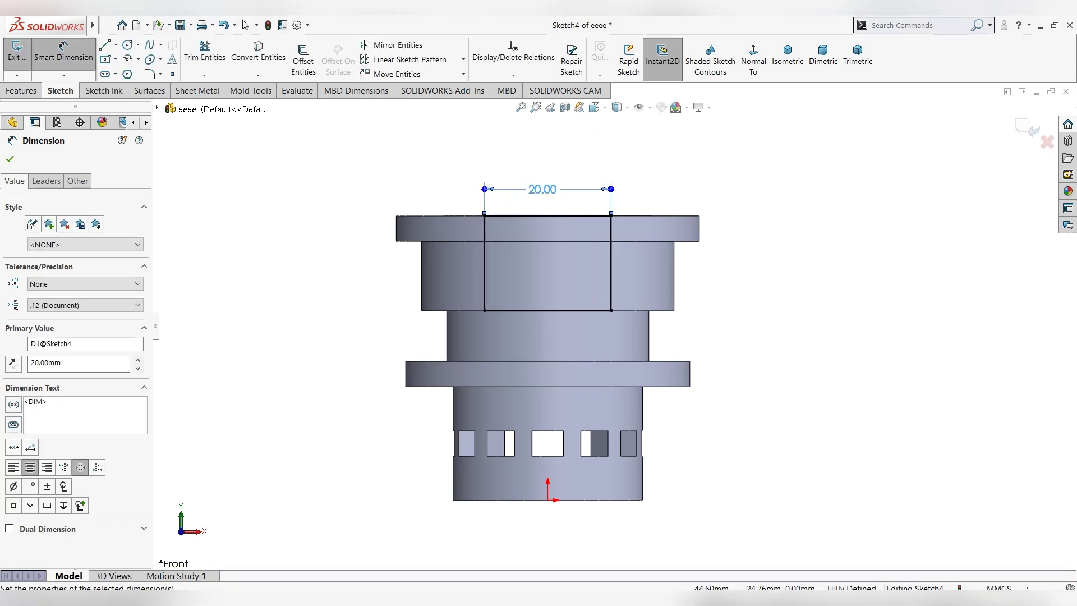
{"action": "key", "text": "ctrl+7"}
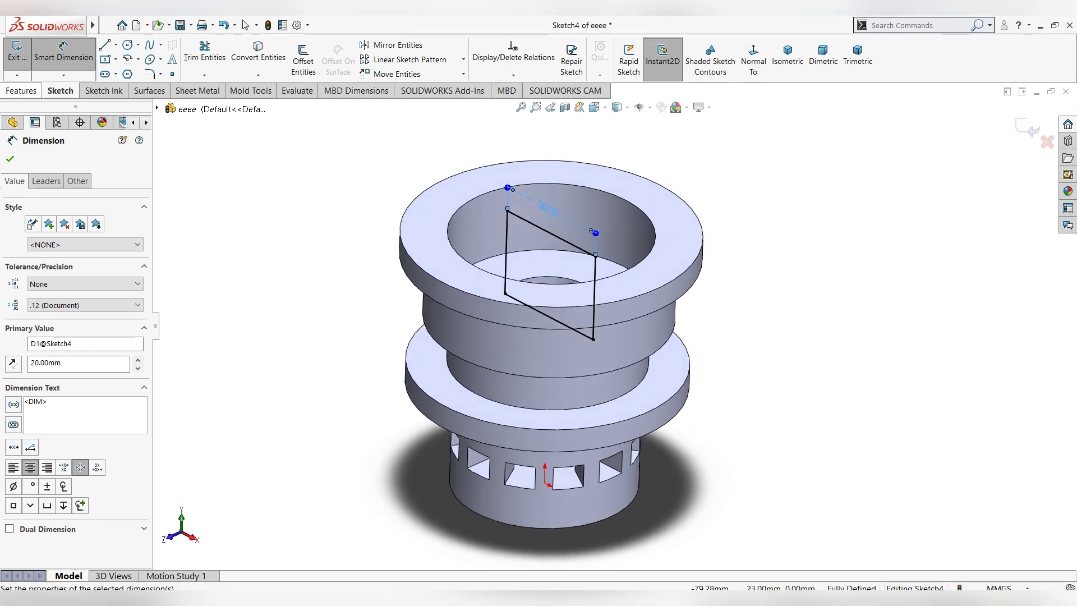
Step: Extrude the rectangle from a 25 mm offset up to the middle cylindrical face
{"action": "left_click", "coordinate": [21, 90]}
{"action": "left_click", "coordinate": [22, 61]}
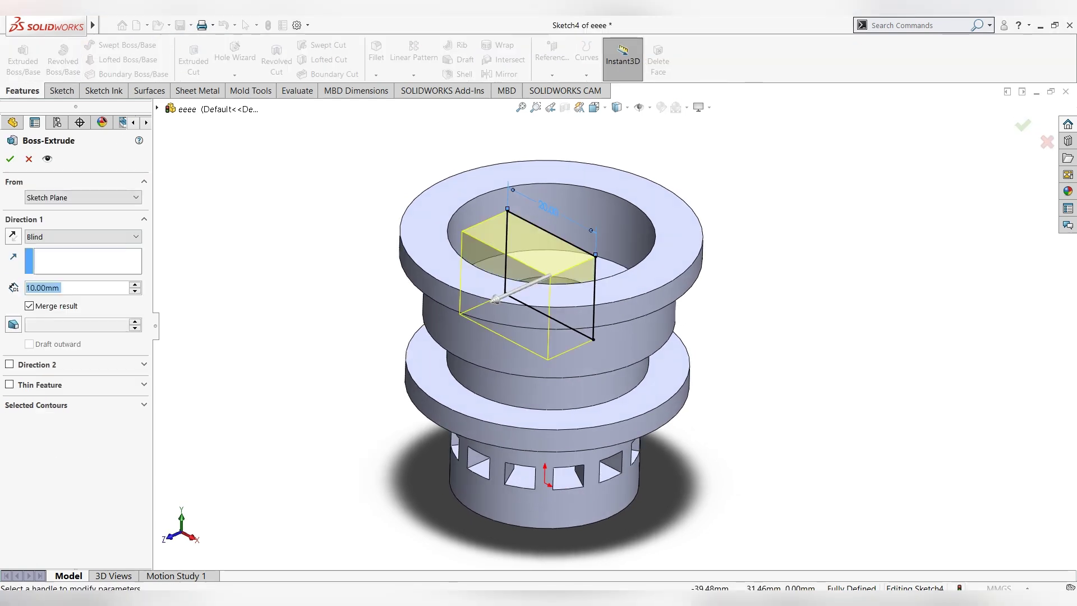
{"action": "left_click", "coordinate": [78, 236]}
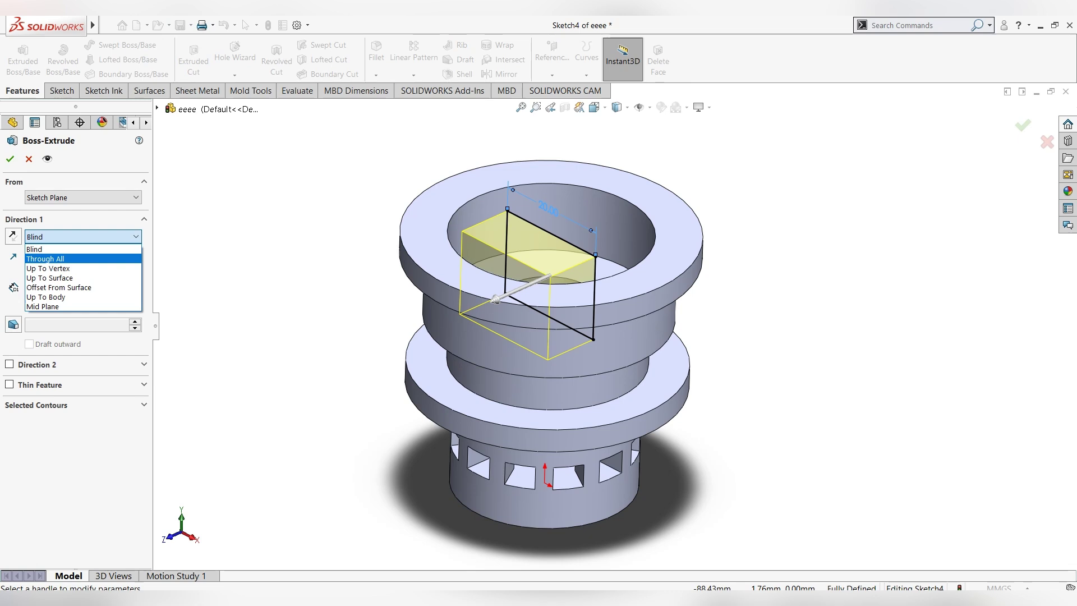
{"action": "left_click", "coordinate": [34, 249]}
{"action": "left_click", "coordinate": [78, 197]}
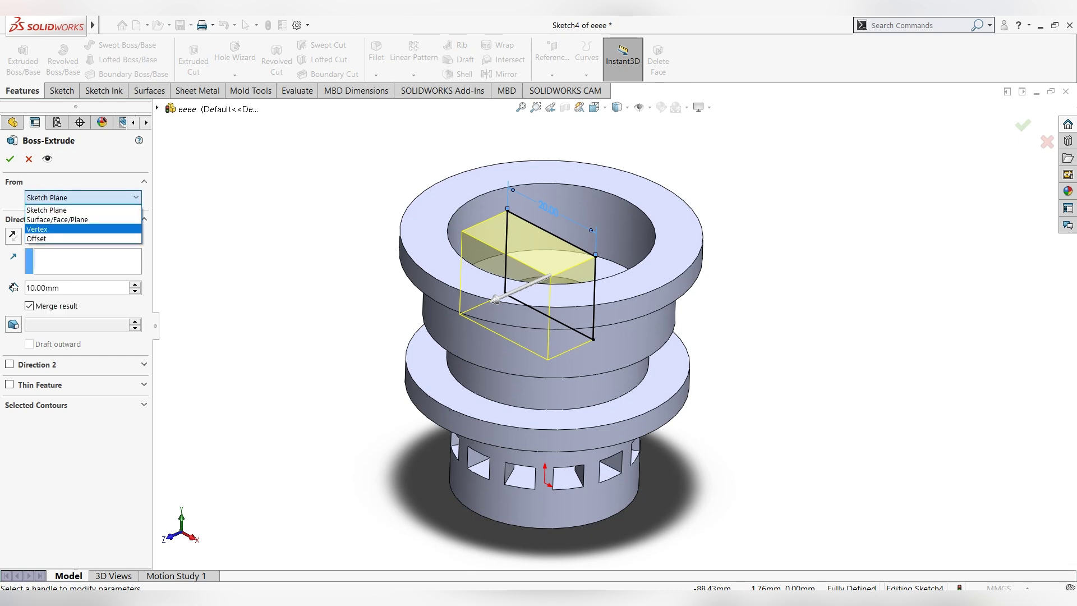
{"action": "left_click", "coordinate": [37, 238]}
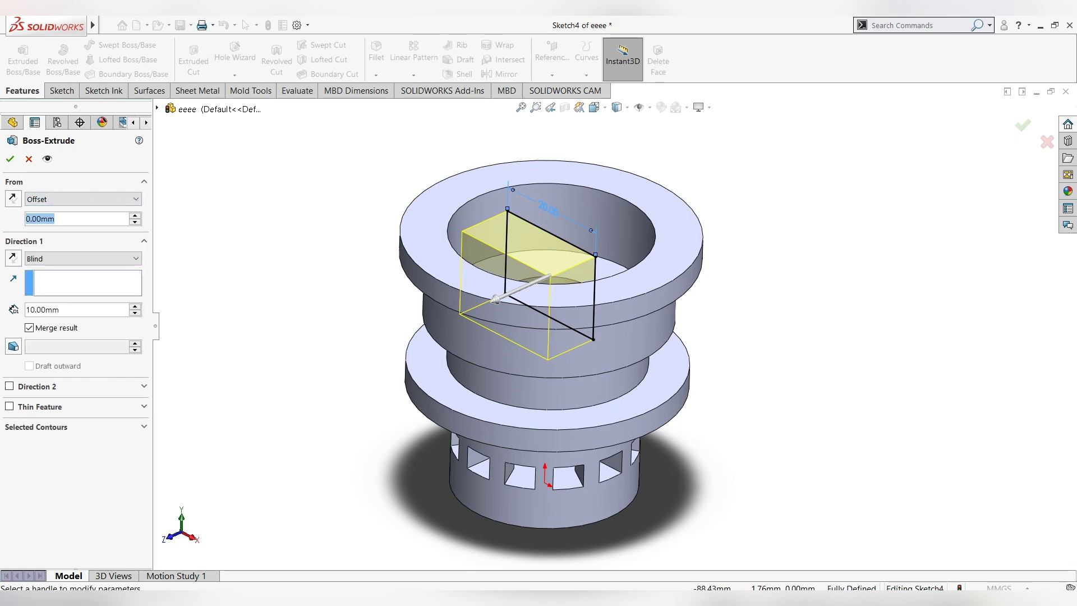
{"action": "type", "text": "25"}
{"action": "key", "text": "Return"}
{"action": "left_click", "coordinate": [81, 259]}
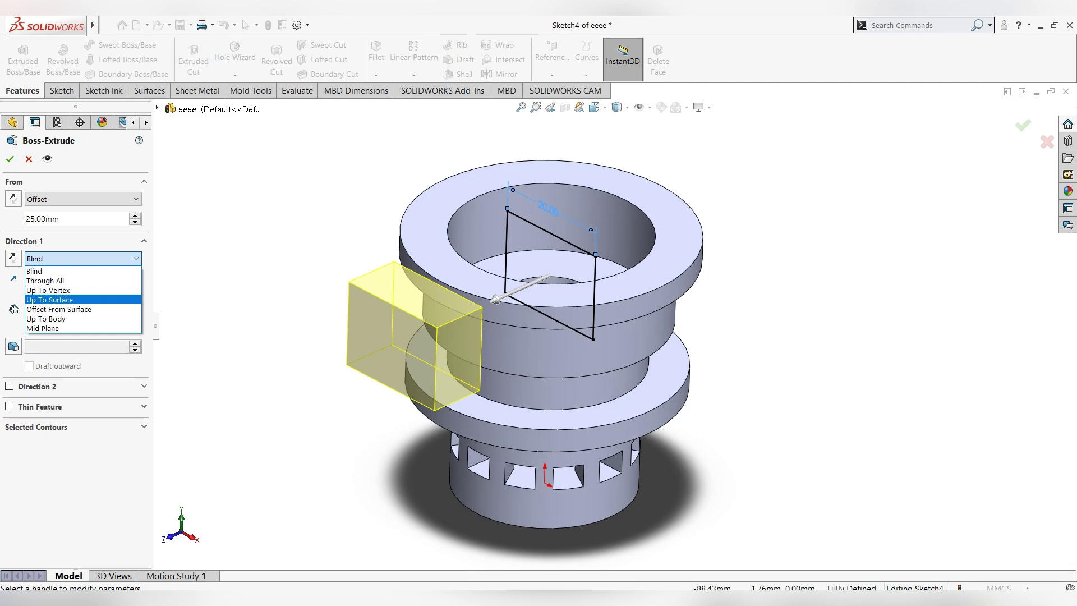
{"action": "left_click", "coordinate": [49, 300]}
{"action": "left_click", "coordinate": [524, 337]}
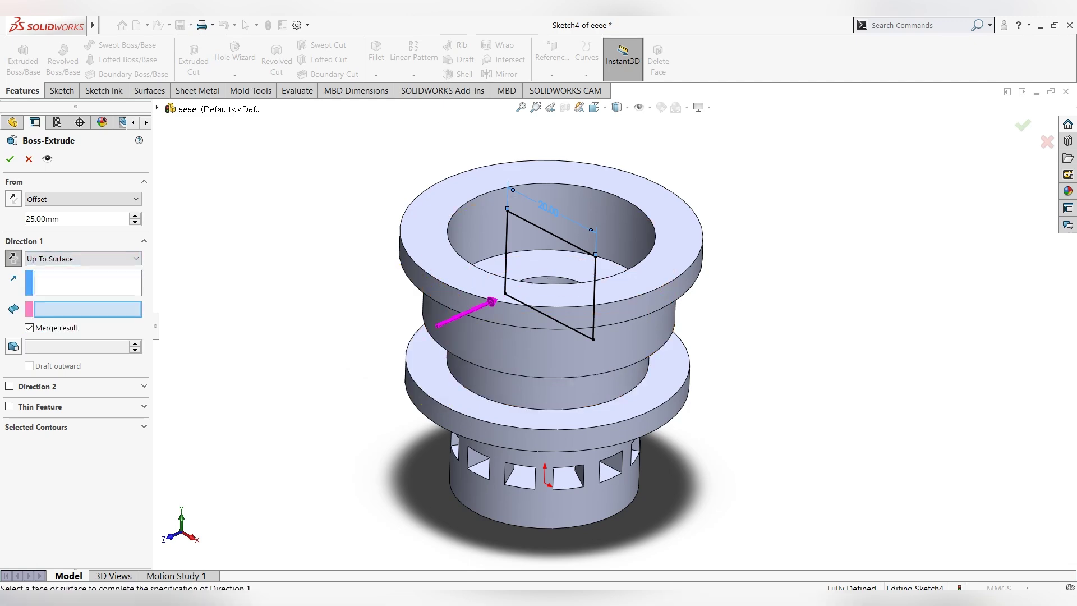
{"action": "mouse_move", "coordinate": [524, 337]}
{"action": "middle_mouse_down"}
{"action": "mouse_move", "coordinate": [478, 318]}
{"action": "mouse_move", "coordinate": [496, 321]}
{"action": "middle_mouse_up"}
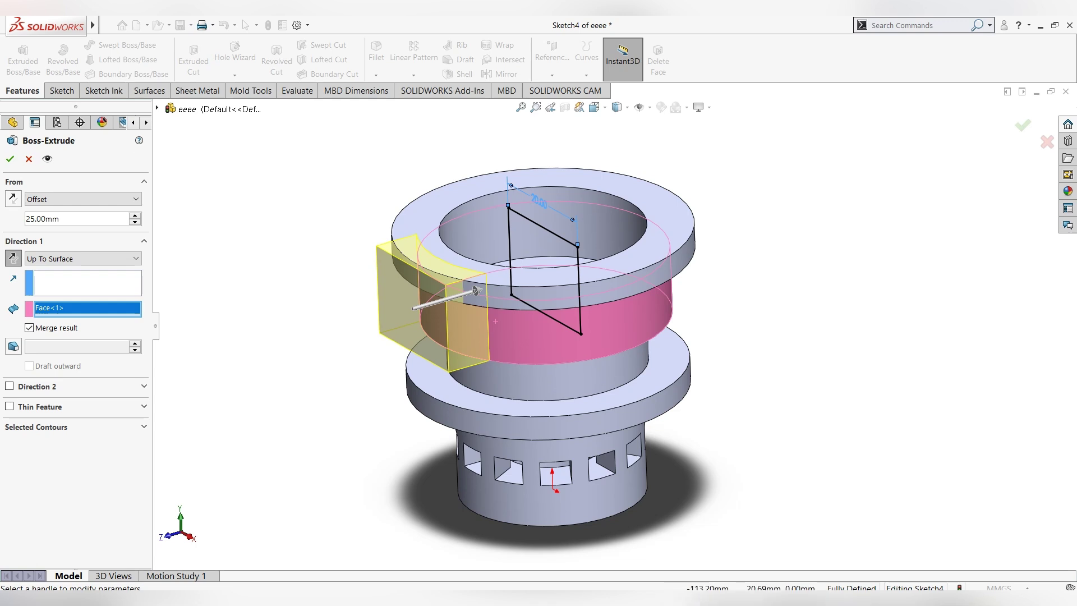
{"action": "key", "text": "Return"}
{"action": "mouse_move", "coordinate": [496, 321]}
{"action": "middle_mouse_down"}
{"action": "mouse_move", "coordinate": [511, 258]}
{"action": "mouse_move", "coordinate": [538, 269]}
{"action": "middle_mouse_up"}
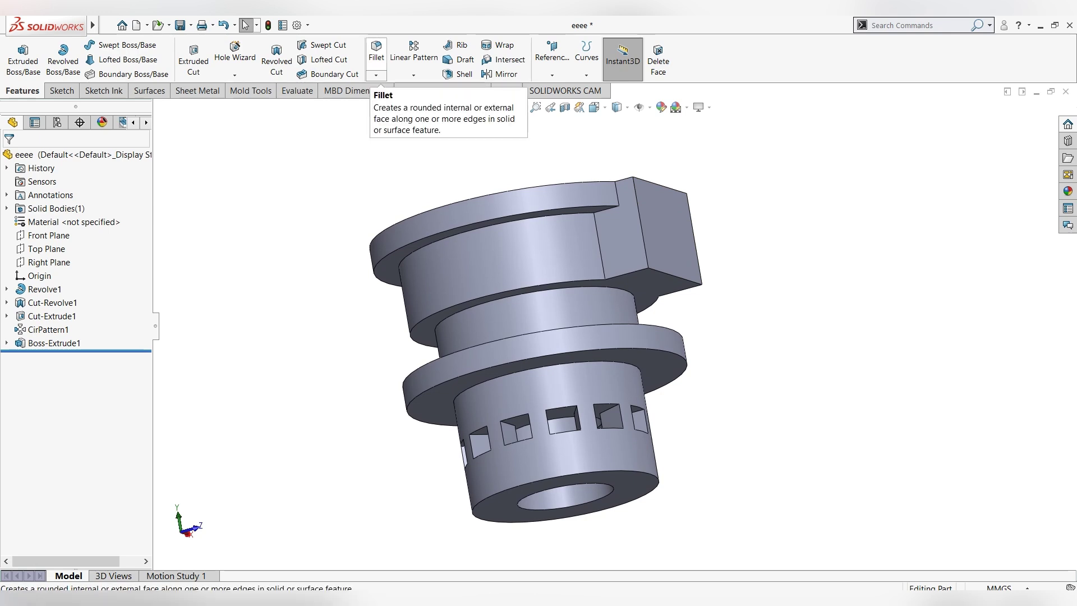
Step: Fillet the block's two edges where it meets the housing with a 6 mm radius
{"action": "left_click", "coordinate": [376, 56]}
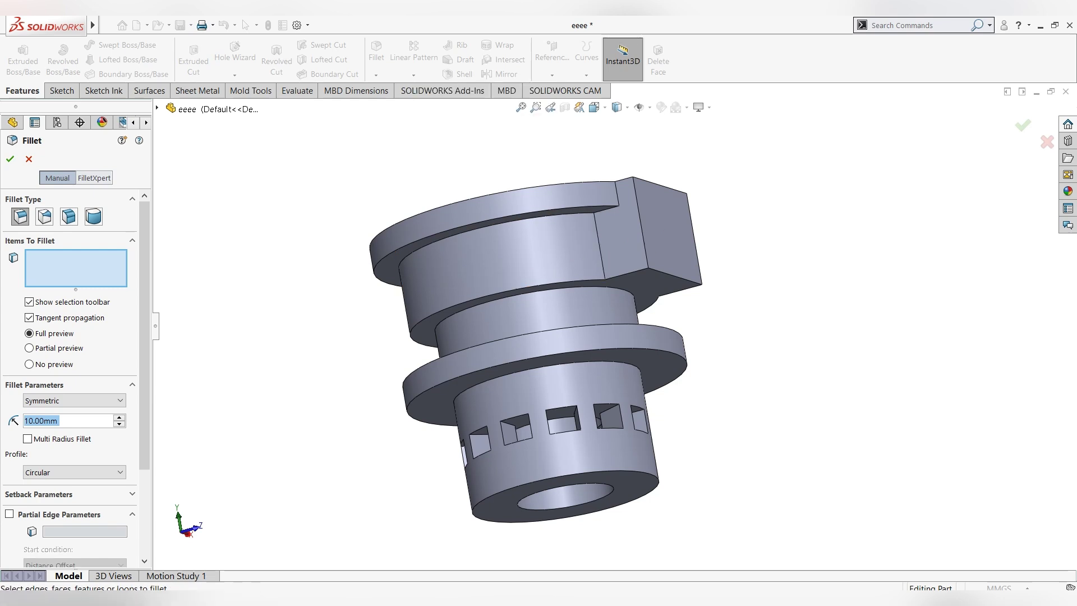
{"action": "left_click", "coordinate": [624, 274]}
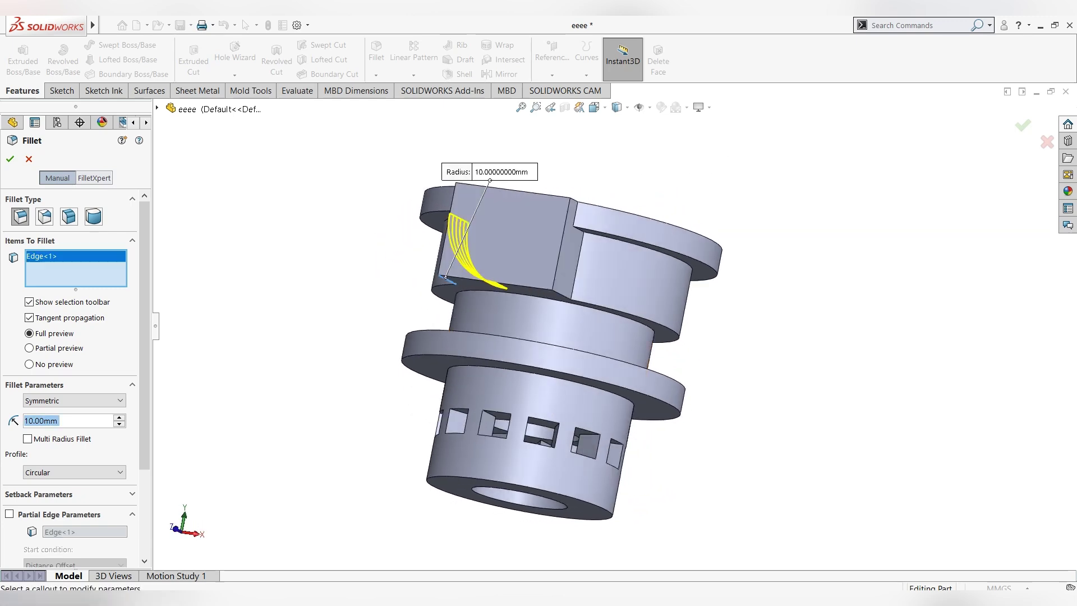
{"action": "key", "text": "Return"}
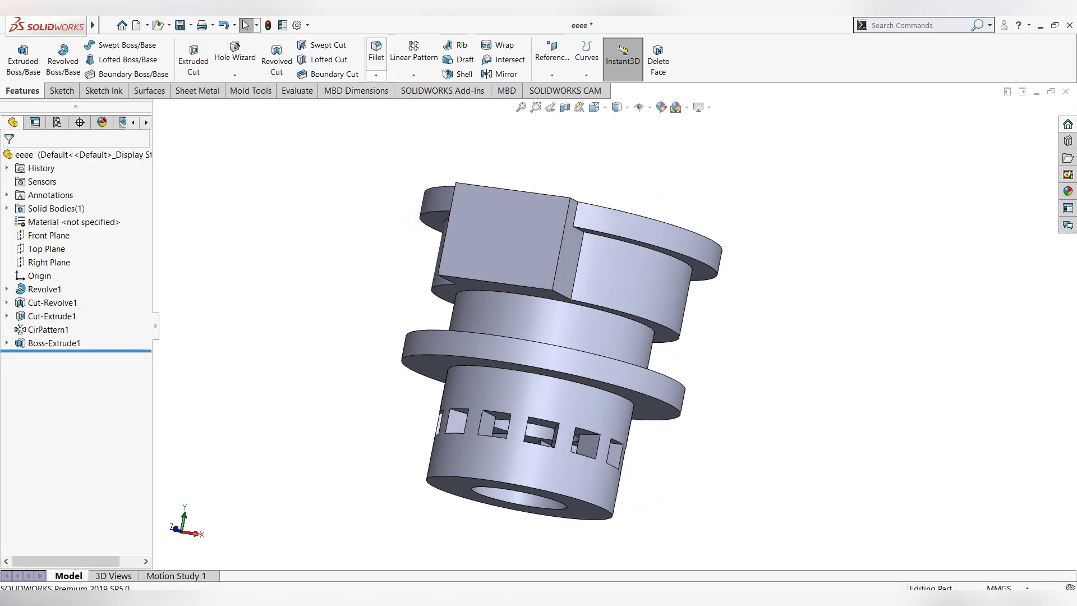
{"action": "left_click", "coordinate": [376, 53]}
{"action": "left_click", "coordinate": [624, 317]}
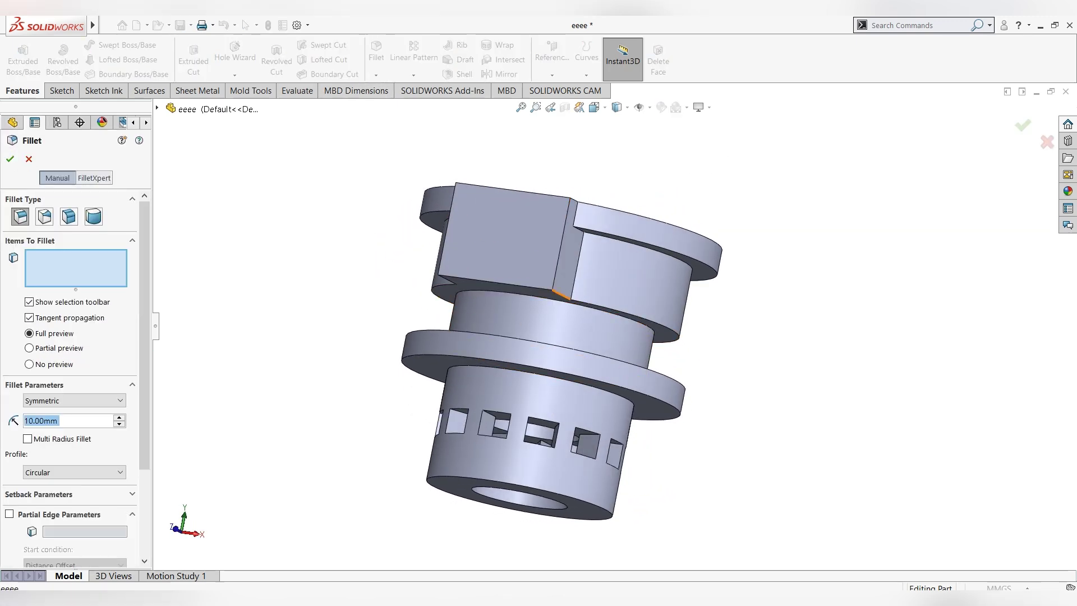
{"action": "middle_click_drag", "start_coordinate": [561, 337], "coordinate": [617, 325]}
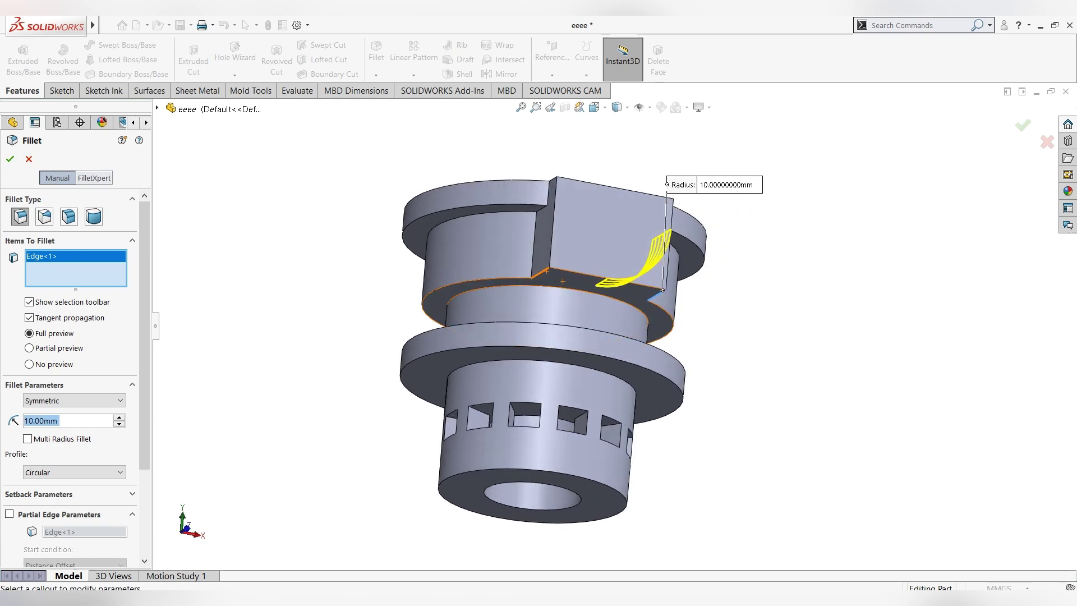
{"action": "left_click", "coordinate": [578, 278]}
{"action": "middle_click_drag", "start_coordinate": [578, 278], "coordinate": [600, 263]}
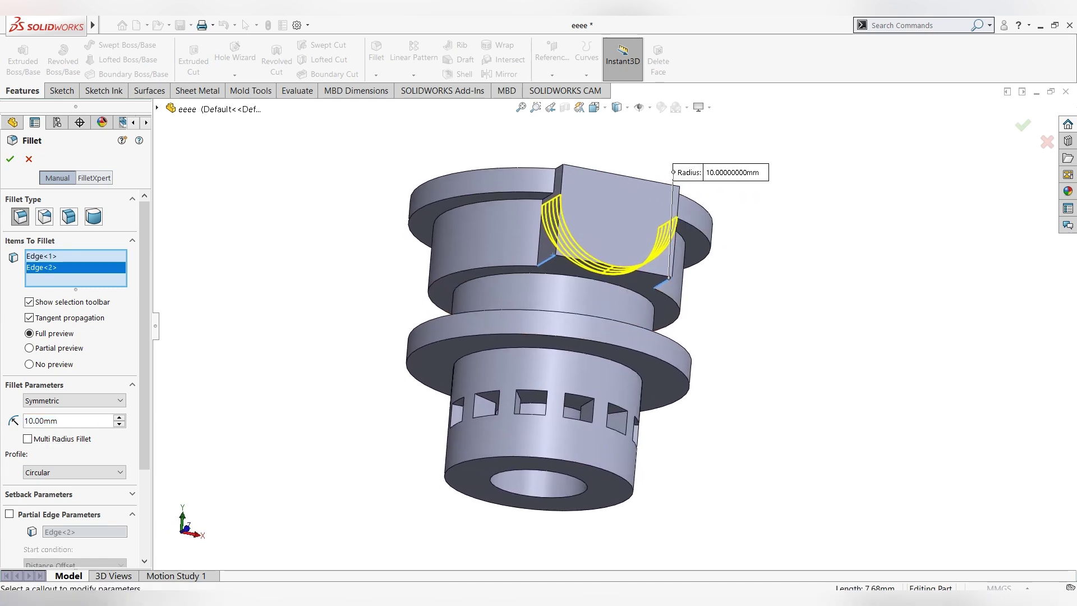
{"action": "scroll", "coordinate": [615, 326], "scroll_direction": "down", "scroll_amount": 2}
{"action": "scroll", "coordinate": [614, 326], "scroll_direction": "down", "scroll_amount": 2}
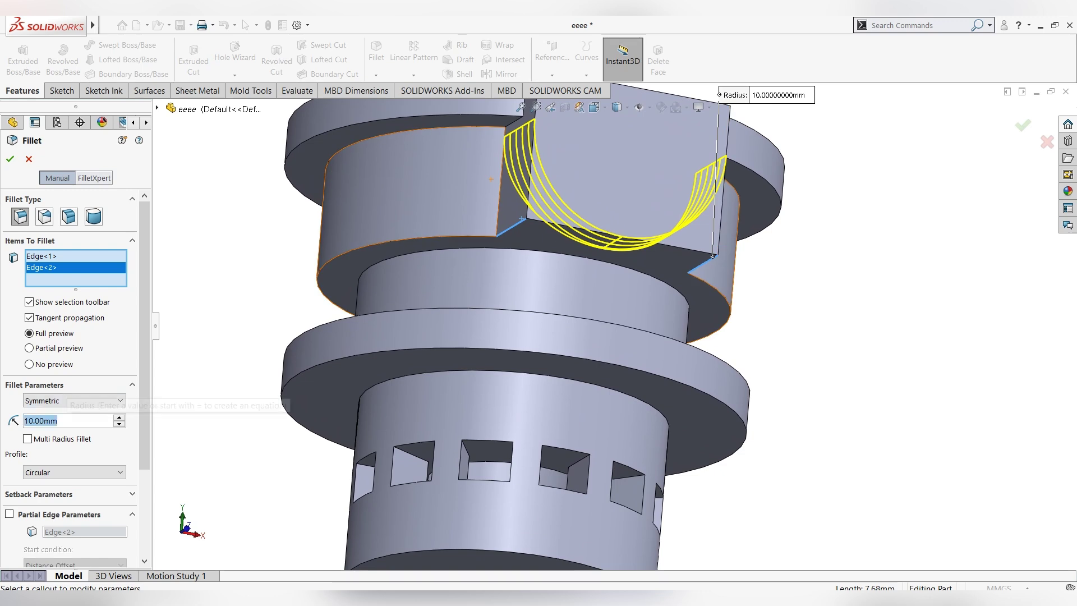
{"action": "type", "text": "6"}
{"action": "key", "text": "Return"}
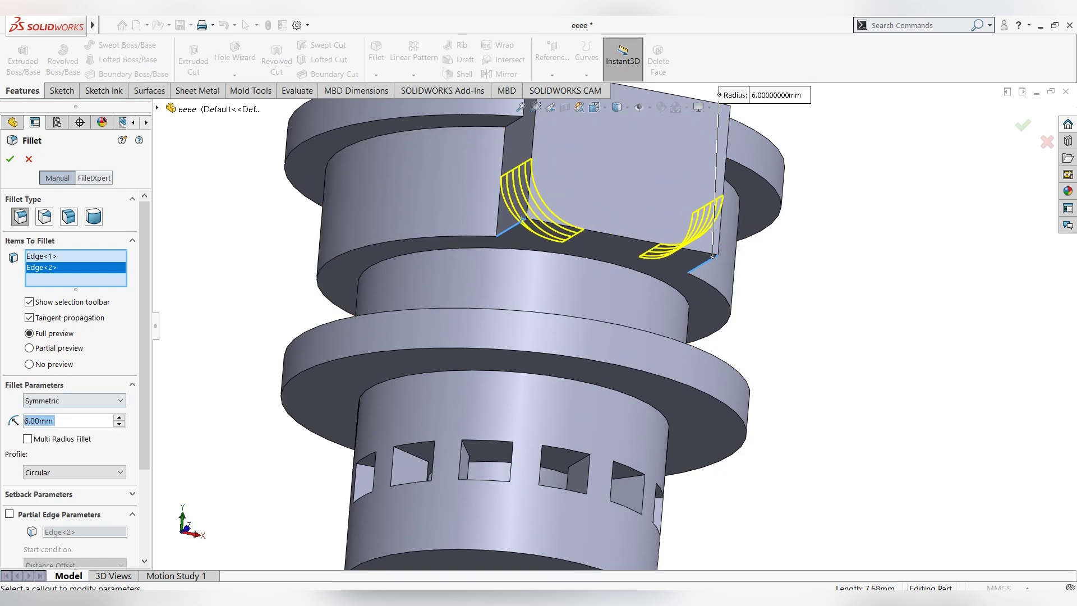
{"action": "key", "text": "Return"}
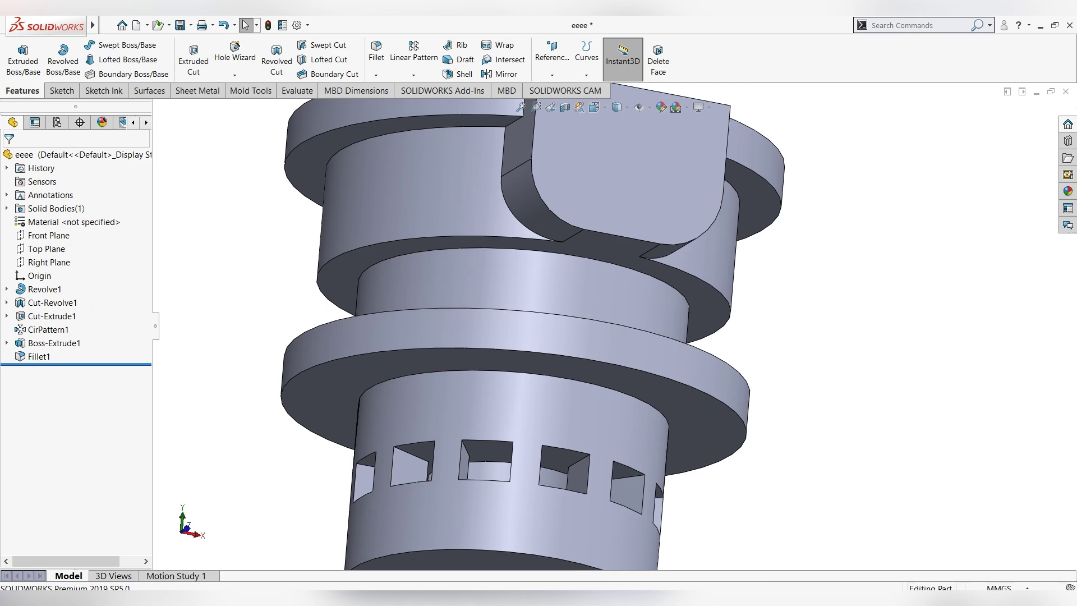
{"action": "key", "text": "f"}
{"action": "key", "text": "Left"}
{"action": "key", "text": "Left"}
{"action": "key", "text": "Left"}
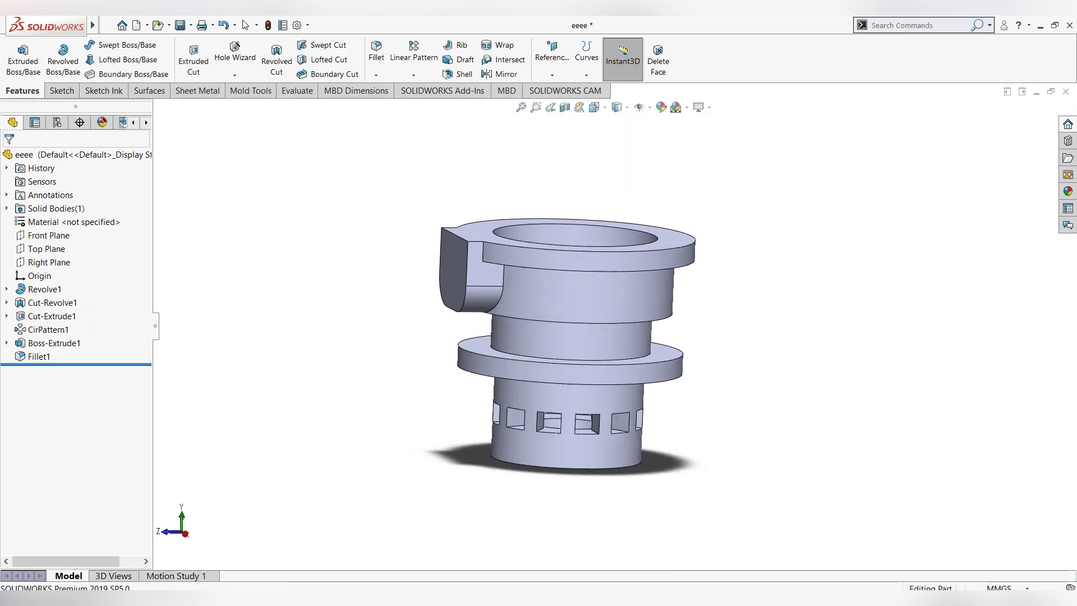
{"action": "key", "text": "Left"}
{"action": "key", "text": "Left"}
{"action": "key", "text": "Left"}
{"action": "key", "text": "Up"}
{"action": "key", "text": "Up"}
{"action": "key", "text": "Up"}
{"action": "key", "text": "Up"}
{"action": "key", "text": "Down"}
{"action": "key", "text": "Down"}
{"action": "key", "text": "Down"}
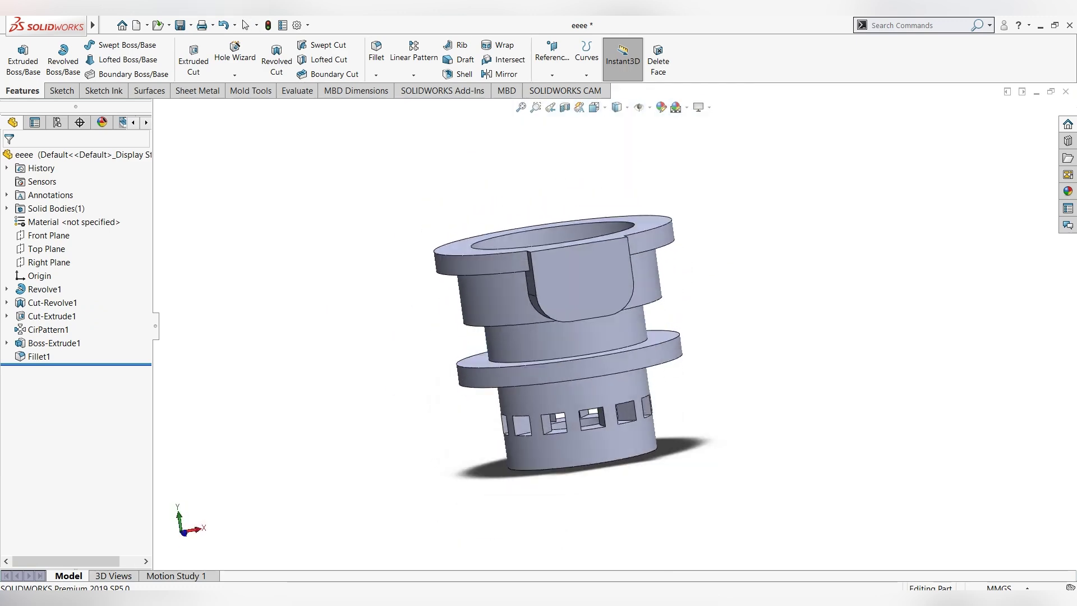
{"action": "key", "text": "Down"}
{"action": "key", "text": "Down"}
{"action": "key", "text": "Down"}
{"action": "key", "text": "Up"}
{"action": "key", "text": "Up"}
{"action": "key", "text": "Up"}
{"action": "key", "text": "Down"}
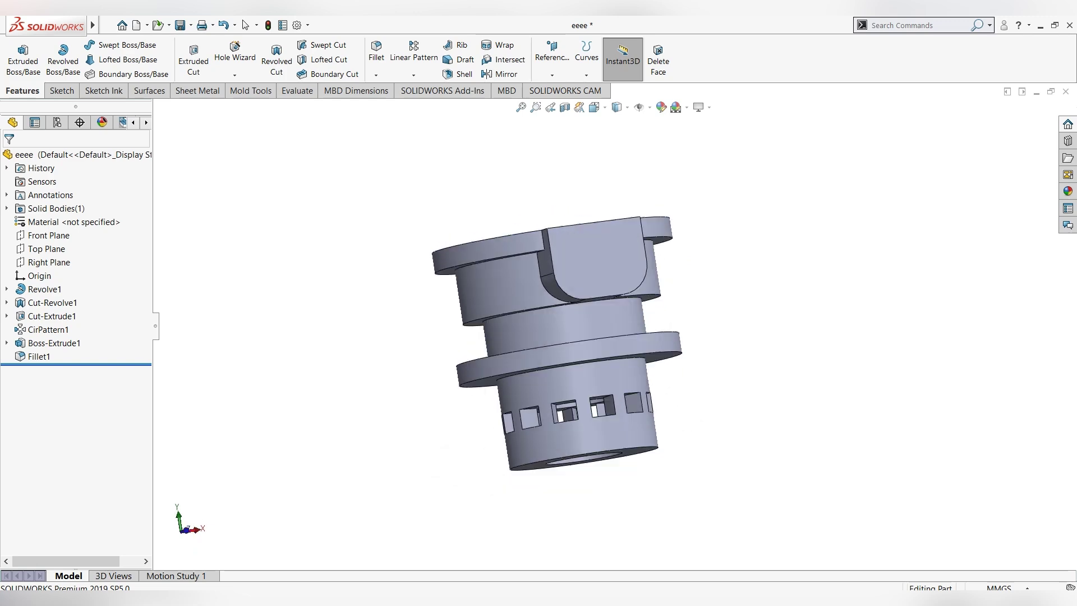
{"action": "key", "text": "Down"}
{"action": "key", "text": "Left"}
{"action": "key", "text": "Down"}
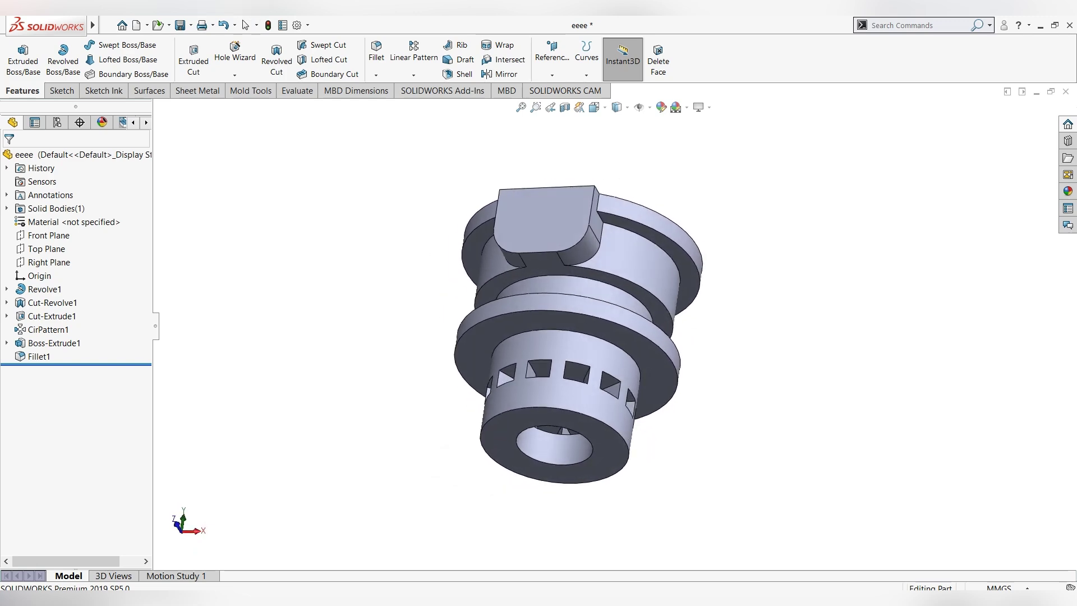
{"action": "key", "text": "Up"}
{"action": "key", "text": "Left"}
{"action": "key", "text": "Up"}
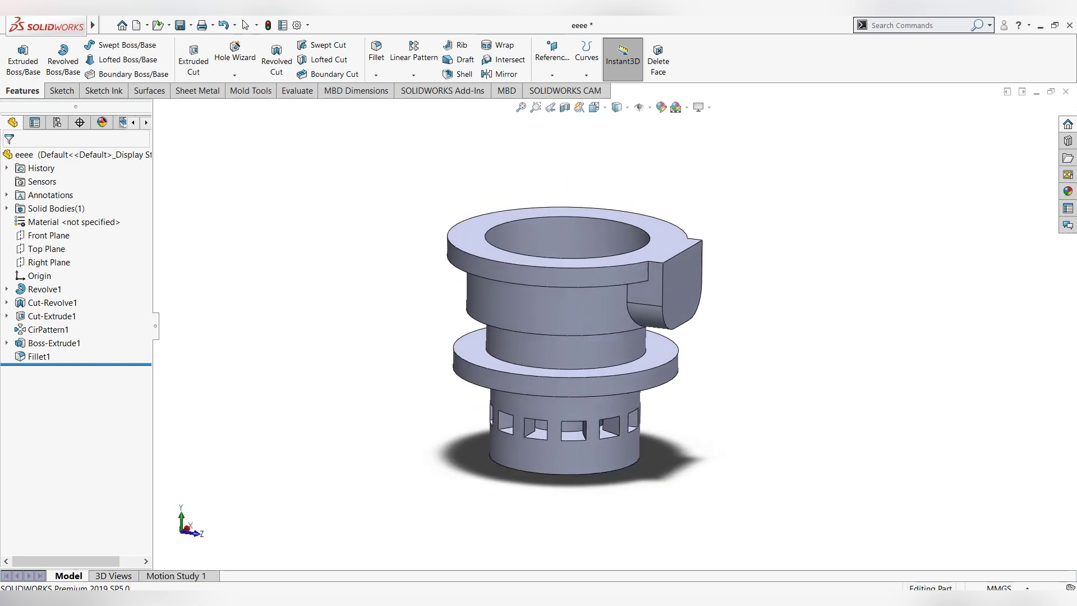
{"action": "key", "text": "Up"}
{"action": "key", "text": "Up"}
{"action": "left_click", "coordinate": [61, 90]}
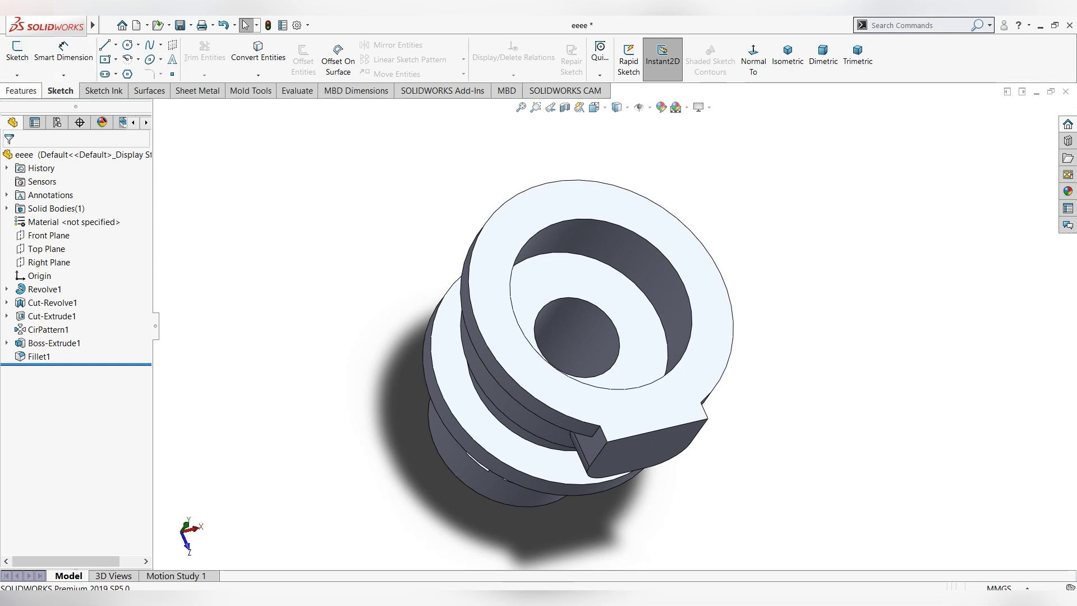
{"action": "left_click", "coordinate": [21, 90]}
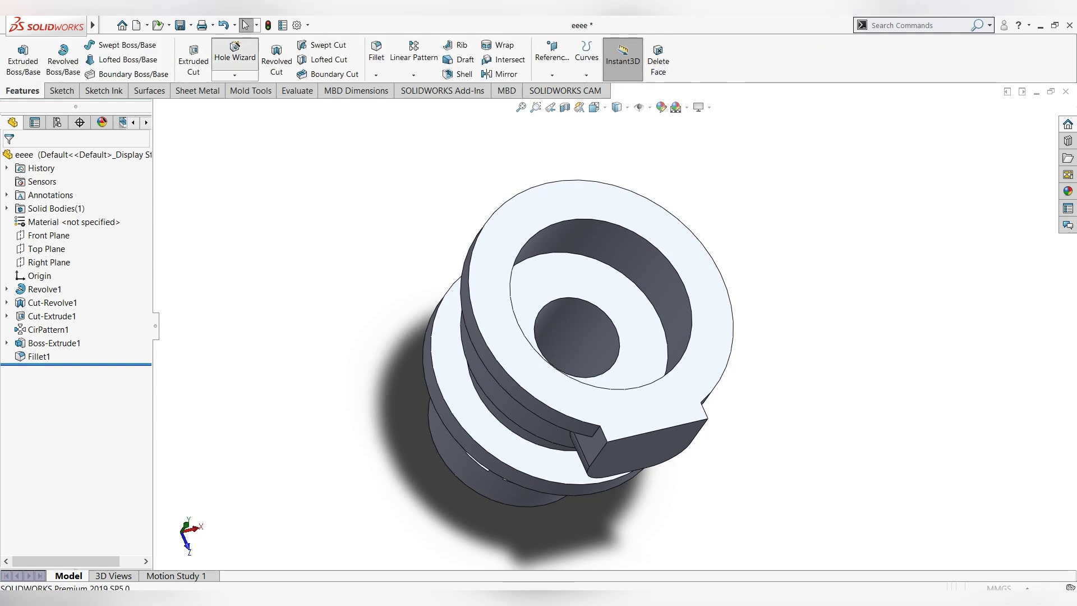
Step: Start a Hole Wizard tapped hole sized M3x0.5 with a Through All end condition
{"action": "left_click", "coordinate": [234, 53]}
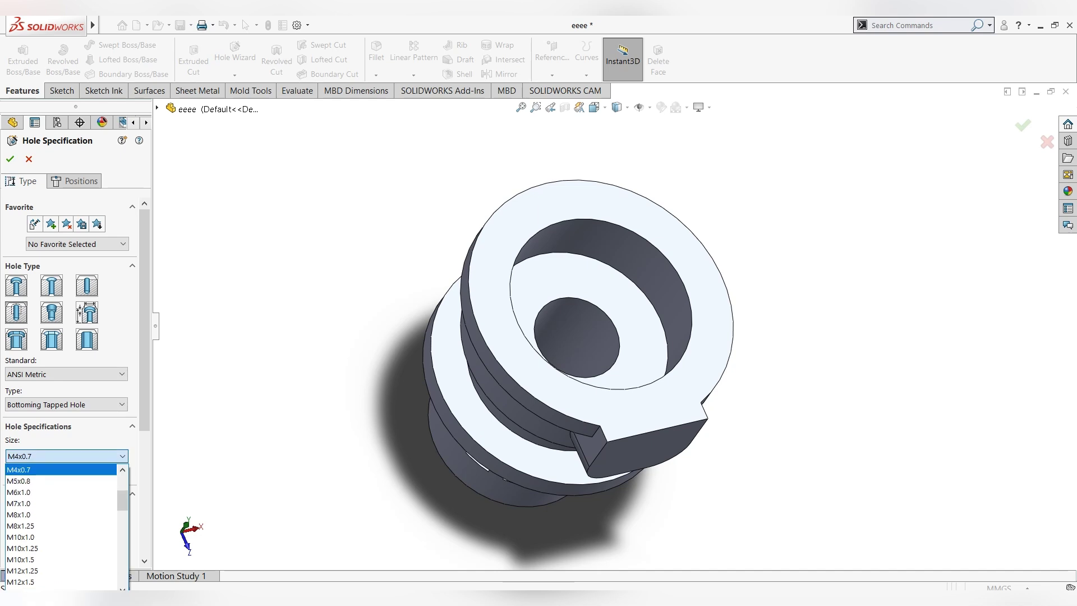
{"action": "scroll", "coordinate": [56, 494], "scroll_direction": "up", "scroll_amount": 1}
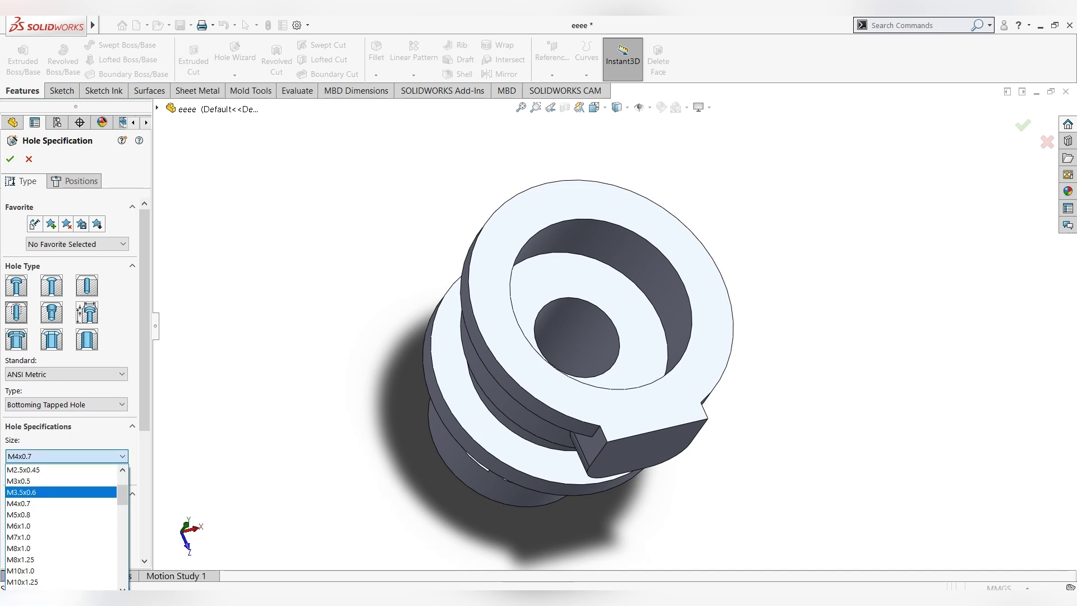
{"action": "left_click", "coordinate": [22, 481]}
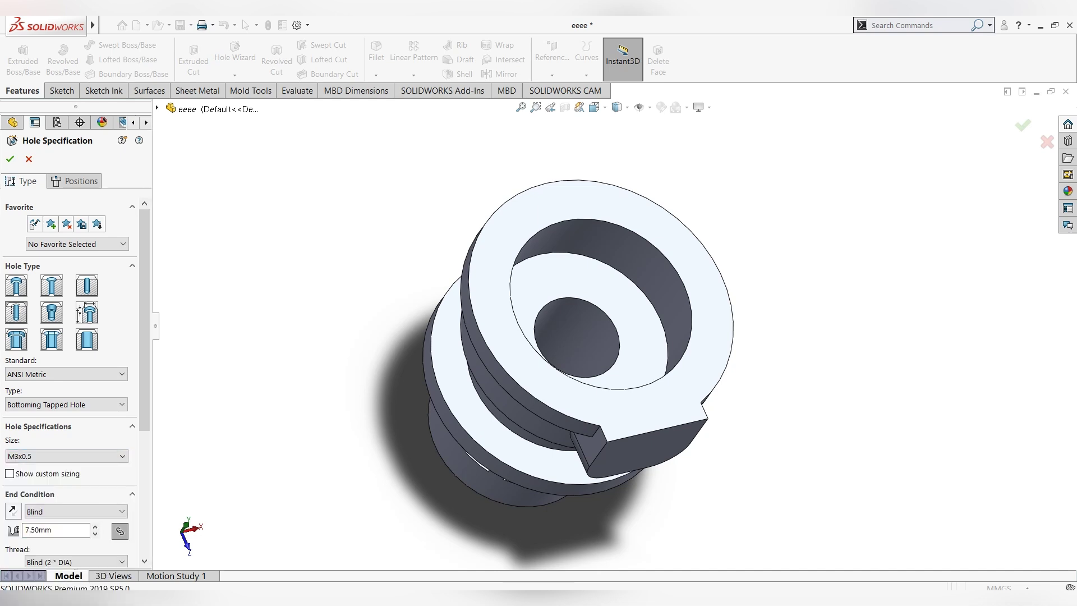
{"action": "scroll", "coordinate": [67, 456], "scroll_direction": "down", "scroll_amount": 1}
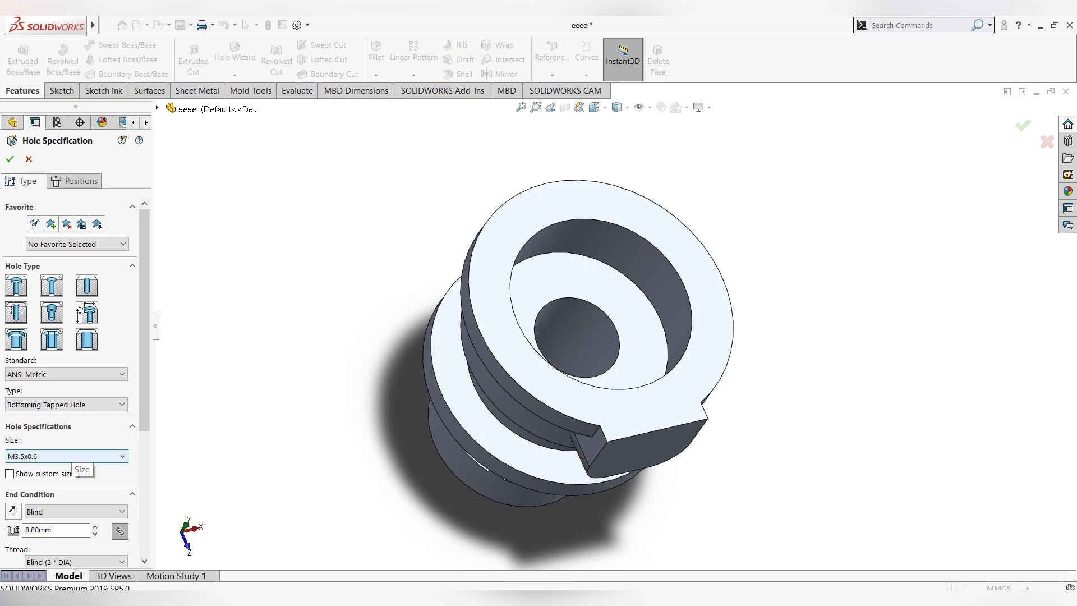
{"action": "scroll", "coordinate": [68, 456], "scroll_direction": "up", "scroll_amount": 1}
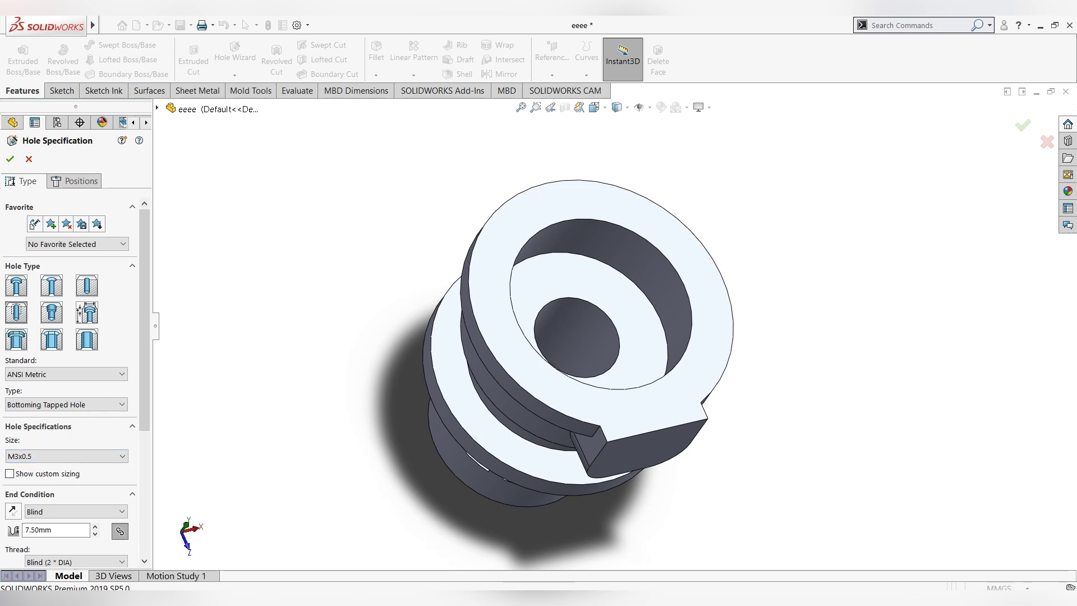
{"action": "scroll", "coordinate": [145, 337], "scroll_direction": "down", "scroll_amount": 3}
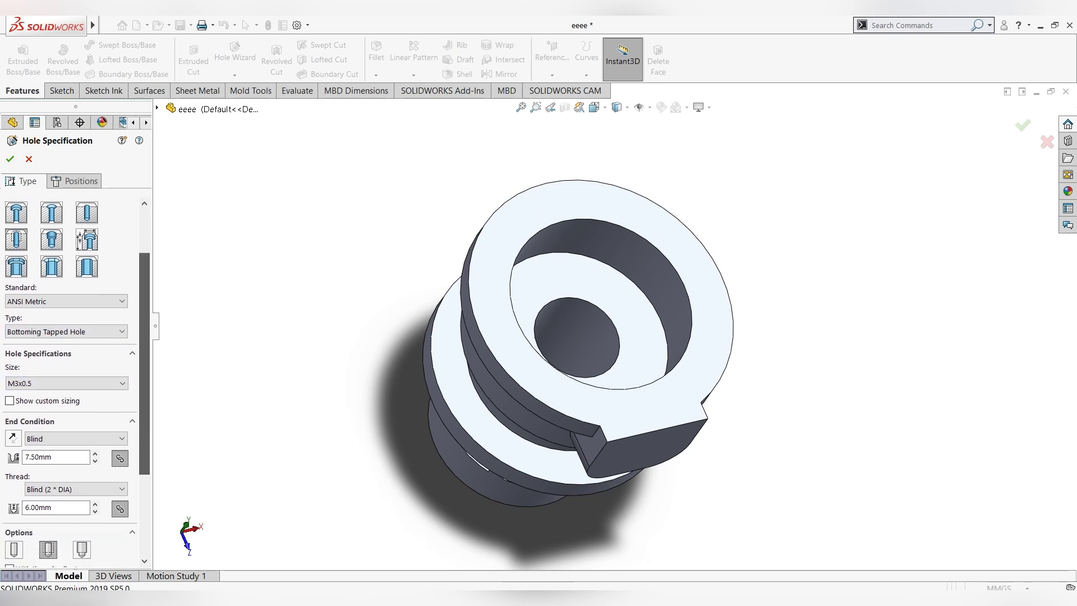
{"action": "scroll", "coordinate": [144, 337], "scroll_direction": "down", "scroll_amount": 3}
{"action": "left_click", "coordinate": [73, 357]}
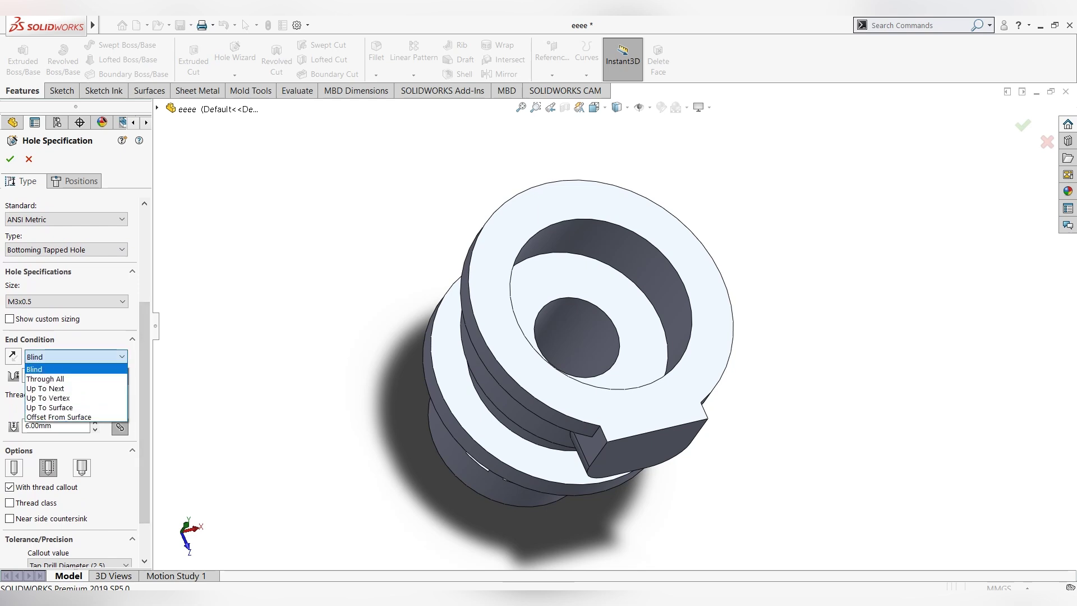
{"action": "left_click", "coordinate": [45, 379]}
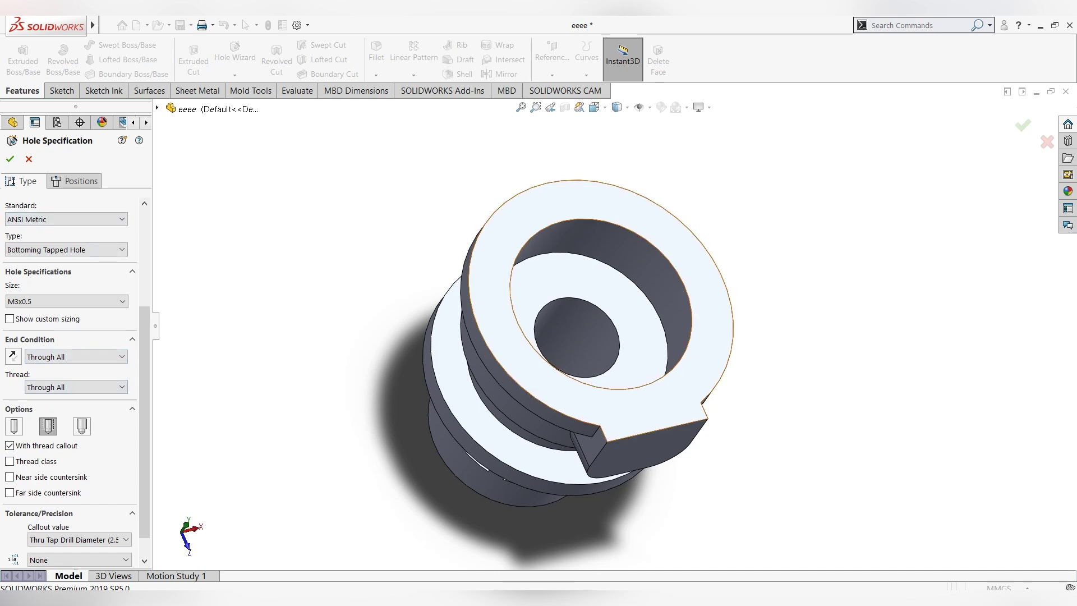
Step: Place the M3 hole point on the top flange face, 20 mm from the centre
{"action": "left_click", "coordinate": [74, 181]}
{"action": "left_click", "coordinate": [601, 309]}
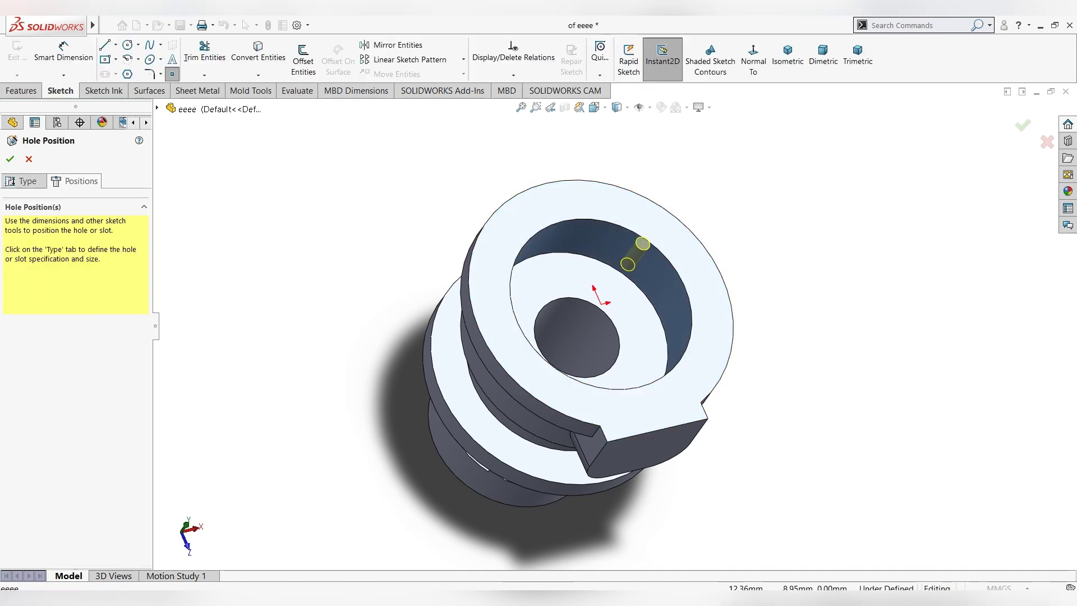
{"action": "middle_click_drag", "start_coordinate": [700, 284], "coordinate": [685, 264]}
{"action": "left_click", "coordinate": [753, 59]}
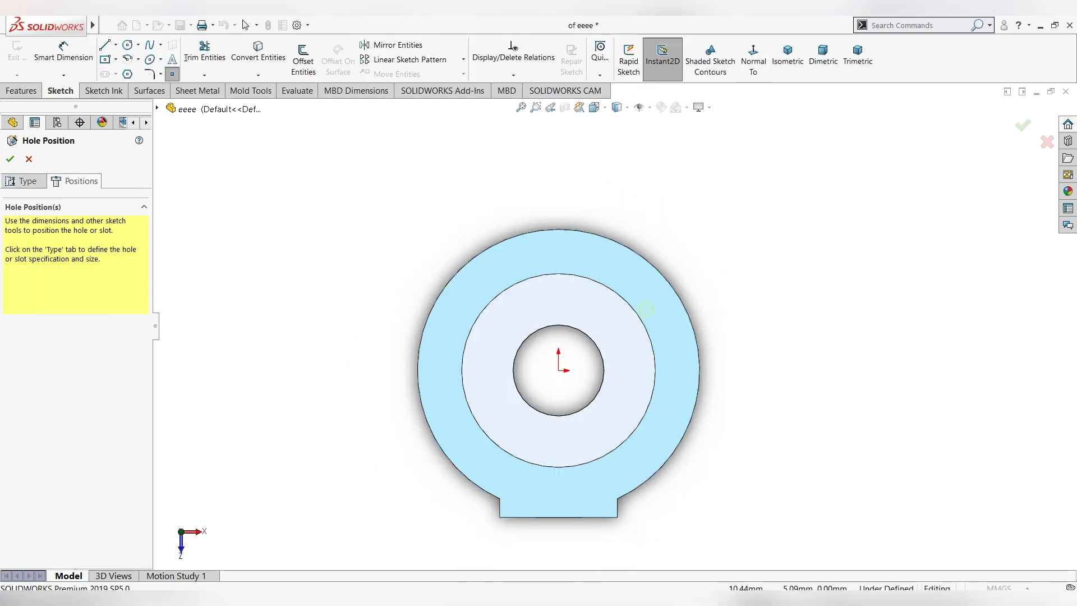
{"action": "left_click", "coordinate": [442, 370]}
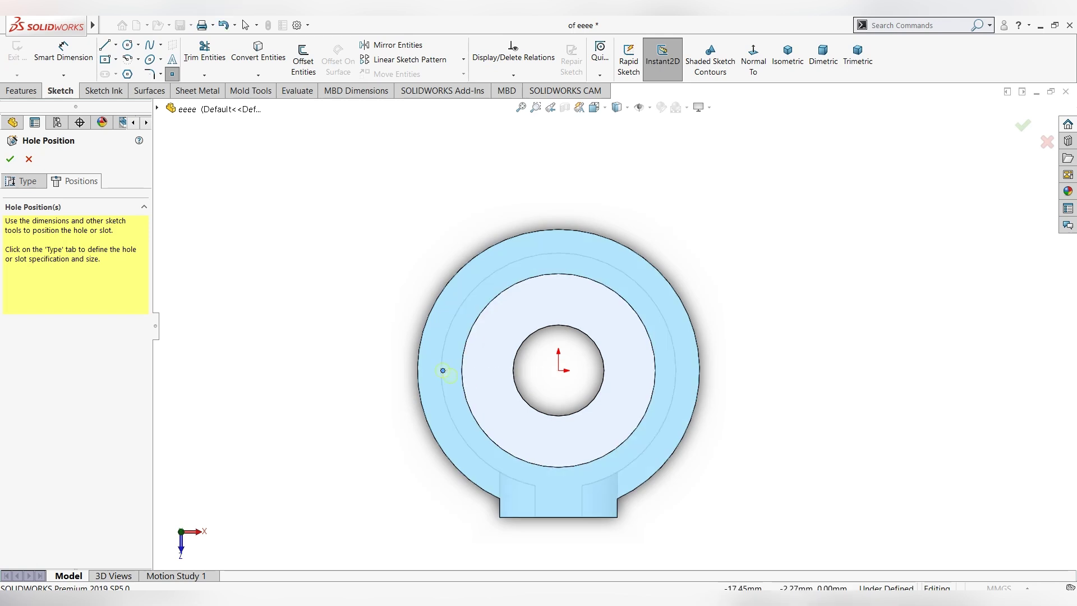
{"action": "right_click_drag", "start_coordinate": [443, 371], "coordinate": [471, 265]}
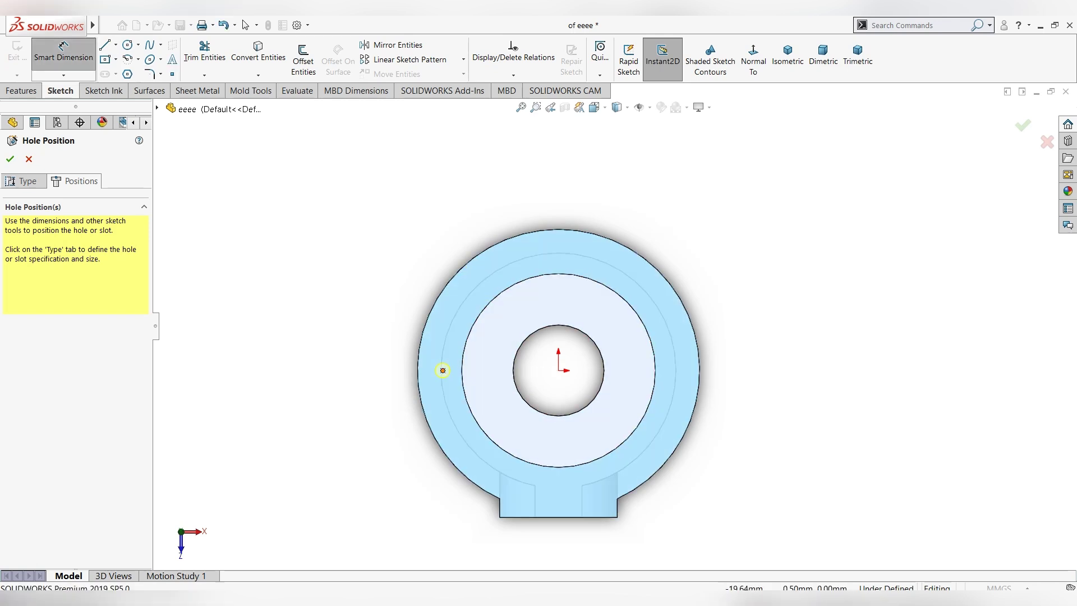
{"action": "left_click", "coordinate": [442, 370]}
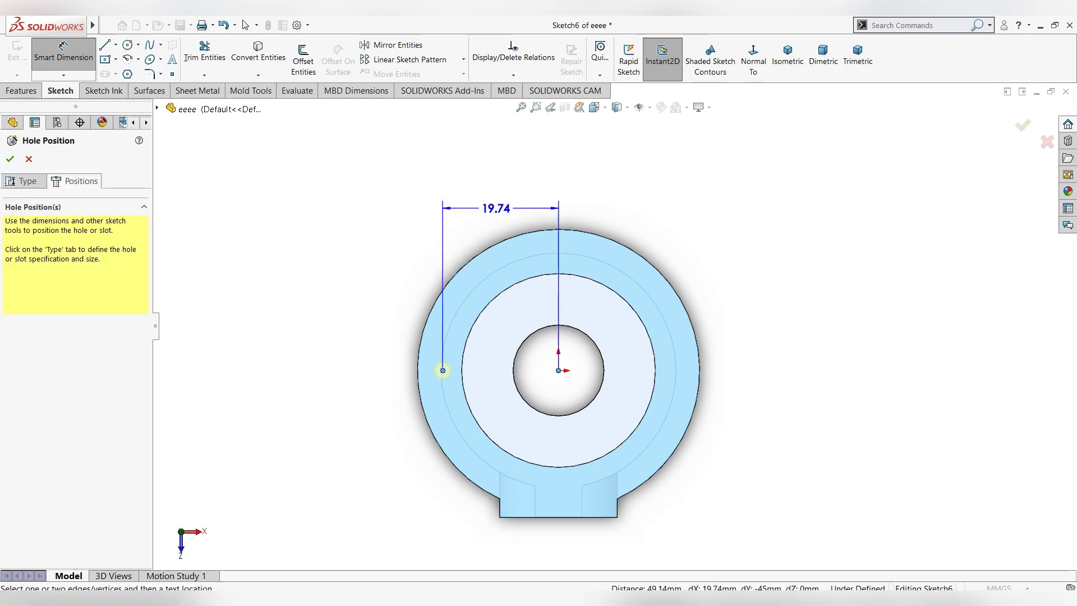
{"action": "left_click", "coordinate": [496, 209]}
{"action": "type", "text": "20"}
{"action": "key", "text": "Return"}
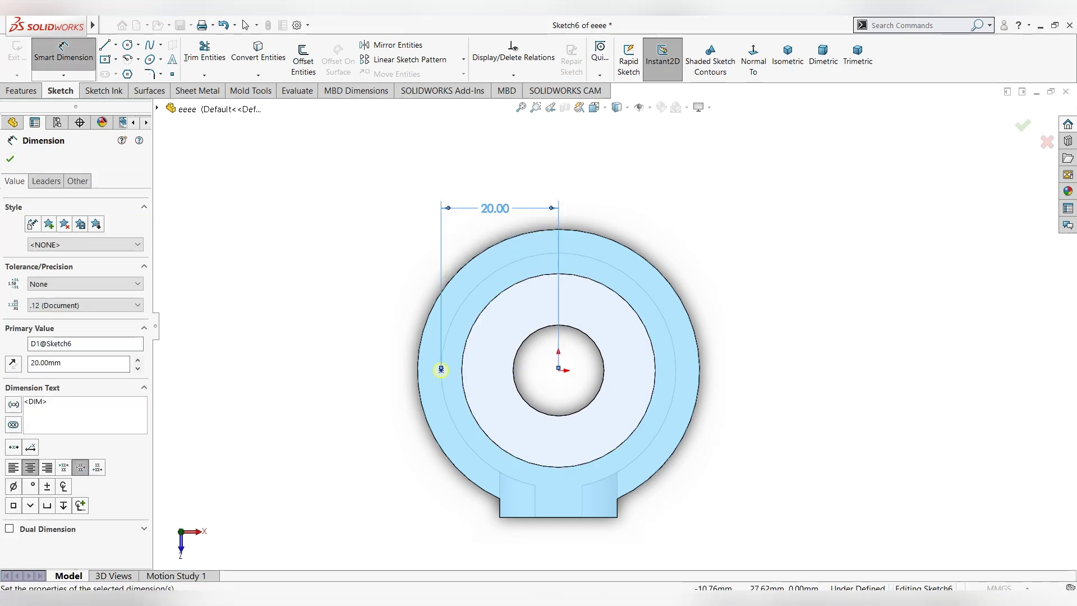
{"action": "middle_click_drag", "start_coordinate": [724, 375], "coordinate": [673, 426]}
{"action": "key", "text": "Escape"}
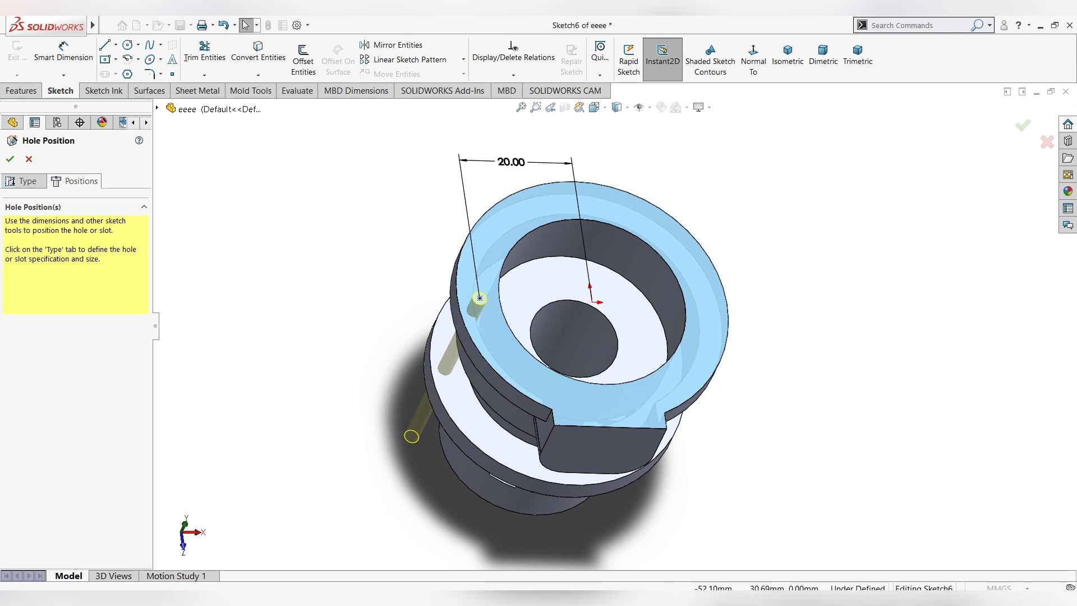
{"action": "left_click", "coordinate": [25, 181]}
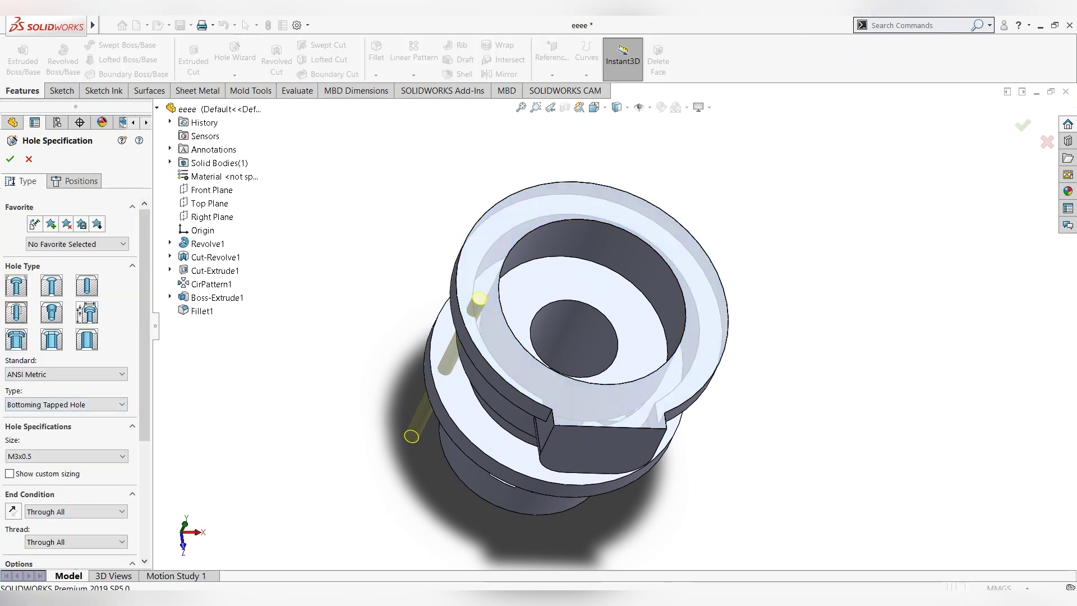
Step: Set the hole's end condition to Up To Next and create the tapped hole
{"action": "left_click", "coordinate": [73, 512]}
{"action": "left_click", "coordinate": [62, 542]}
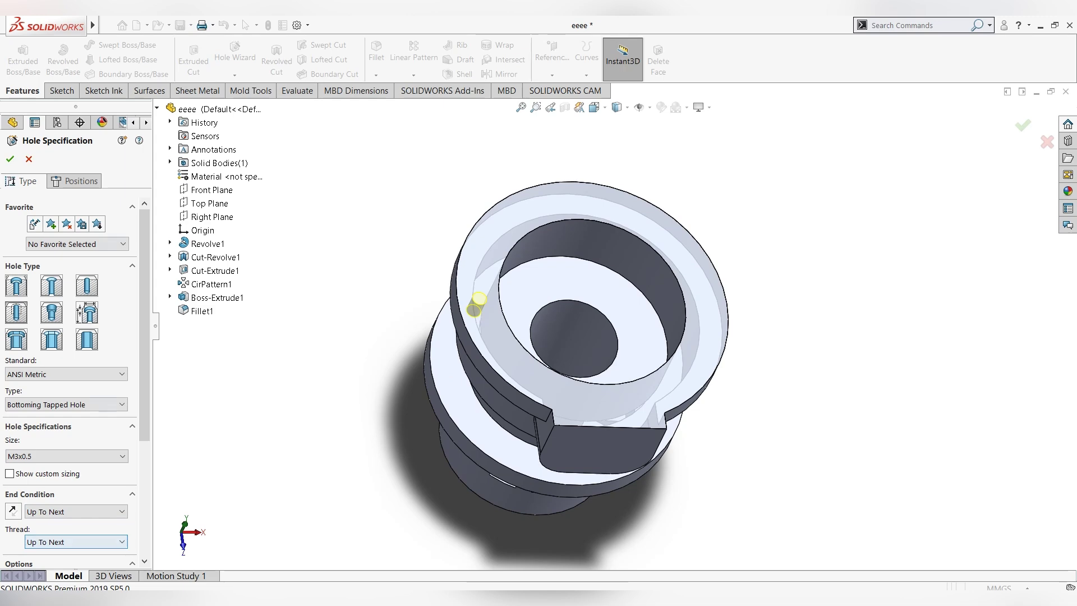
{"action": "key", "text": "Return"}
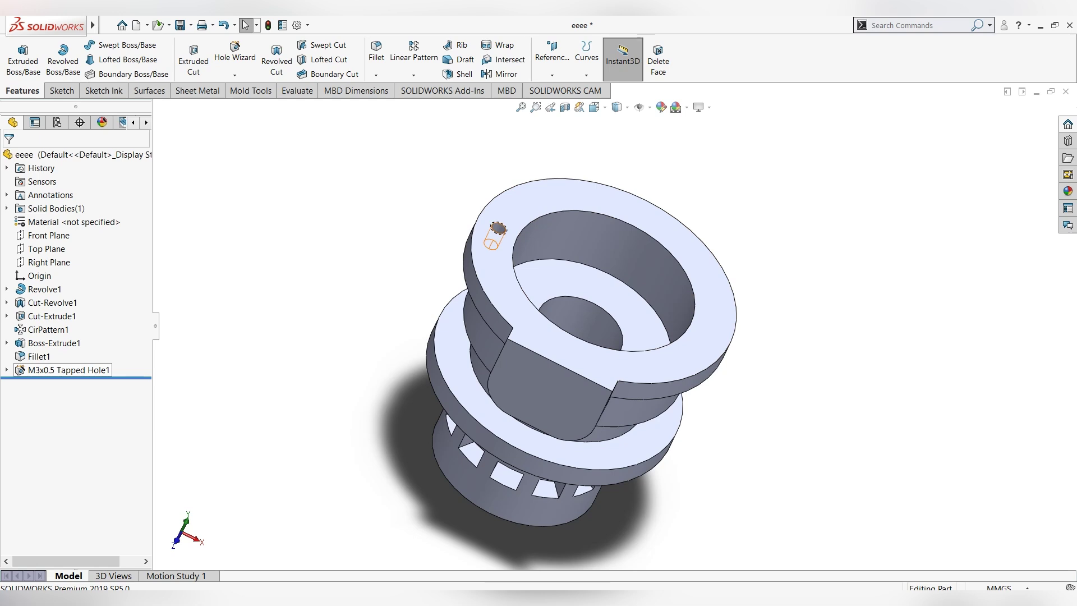
Step: Edit the tapped hole into a Blind hole 3 mm deep
{"action": "right_click", "coordinate": [68, 370]}
{"action": "left_click", "coordinate": [80, 337]}
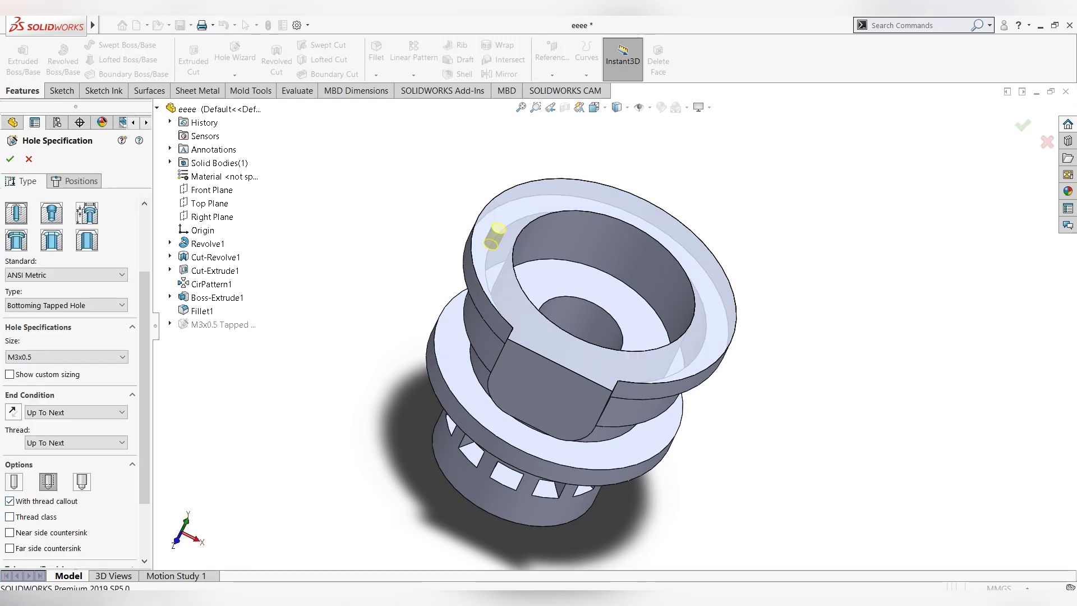
{"action": "scroll", "coordinate": [70, 337], "scroll_direction": "down", "scroll_amount": 3}
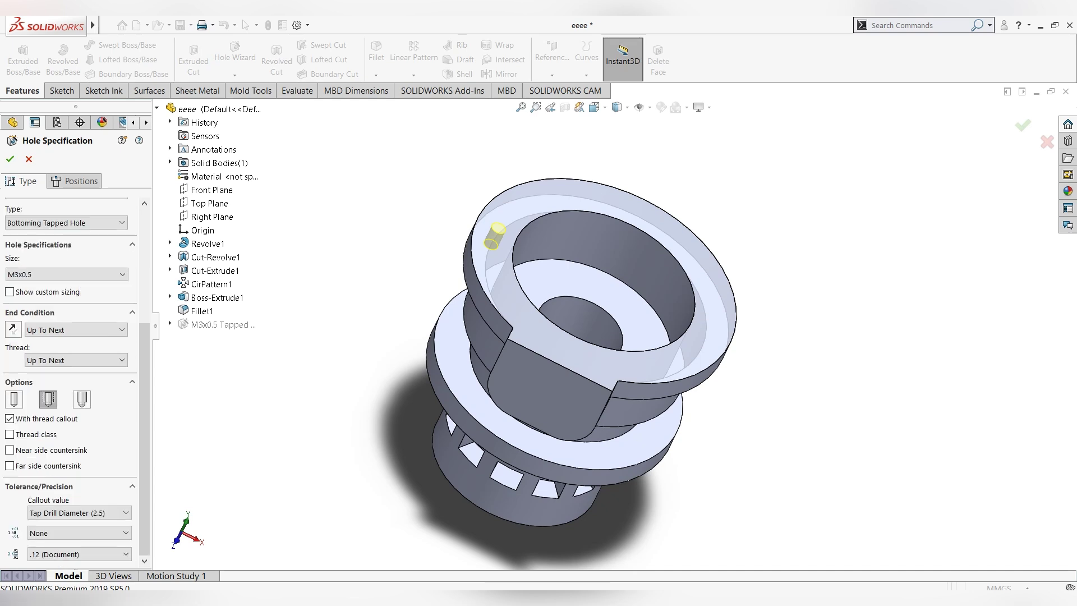
{"action": "scroll", "coordinate": [34, 399], "scroll_direction": "up", "scroll_amount": 1}
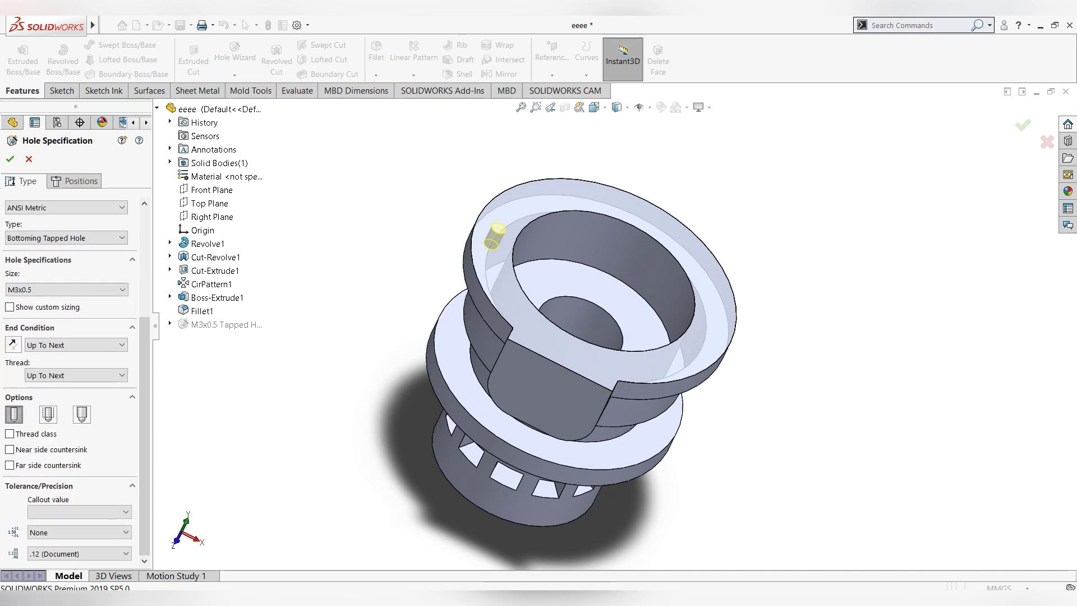
{"action": "left_click", "coordinate": [73, 345]}
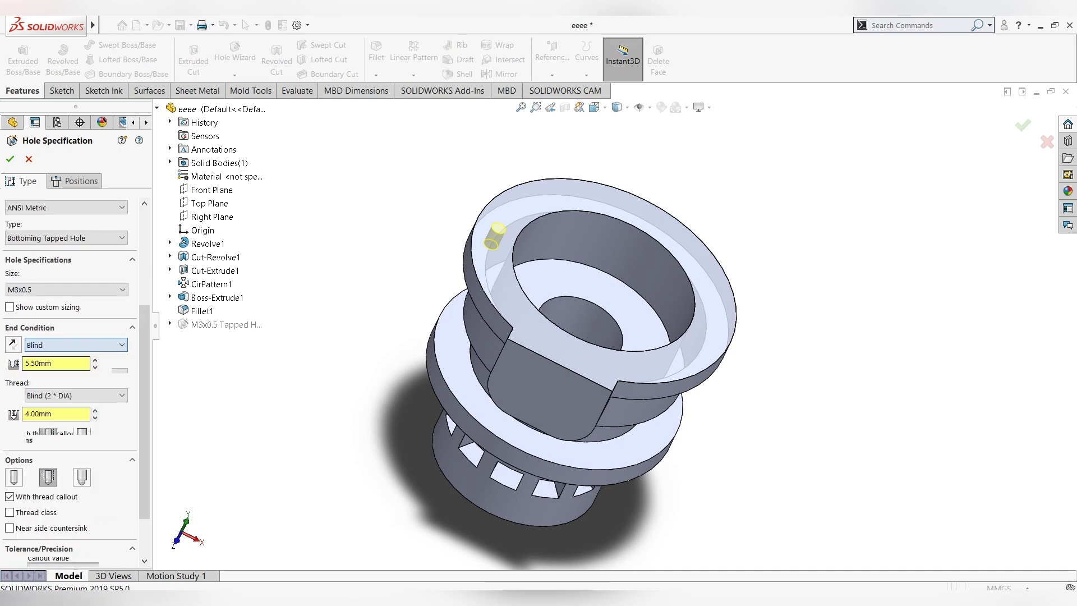
{"action": "type", "text": "3"}
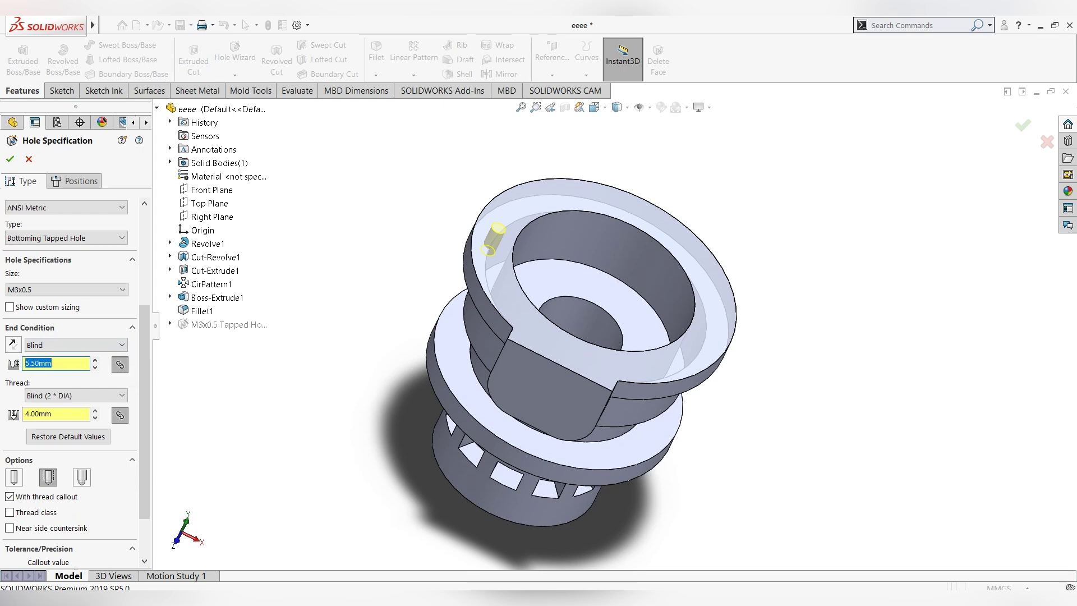
{"action": "key", "text": "Return"}
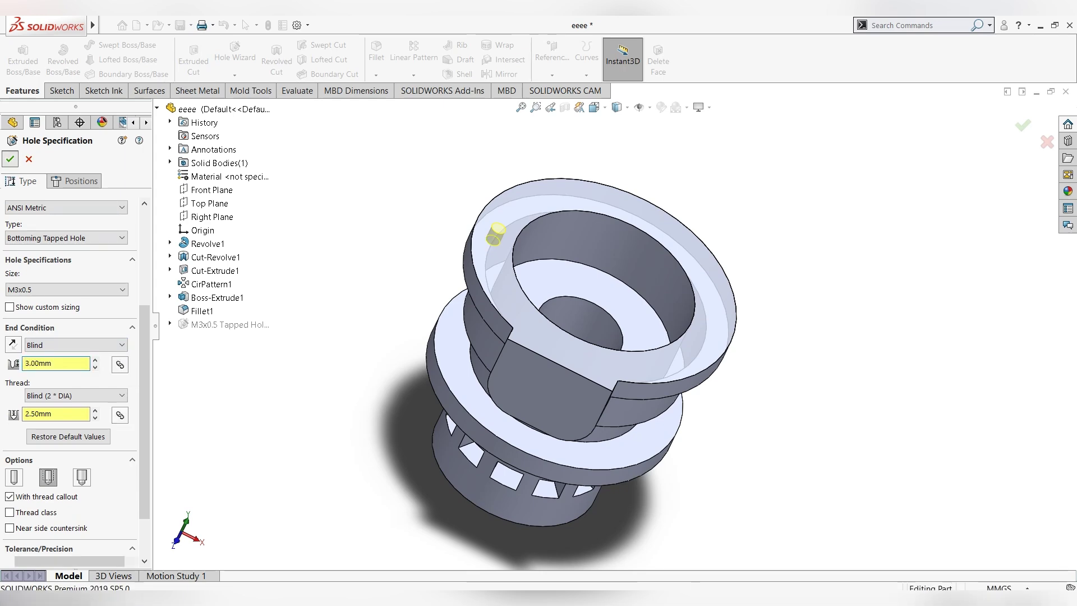
{"action": "key", "text": "Return"}
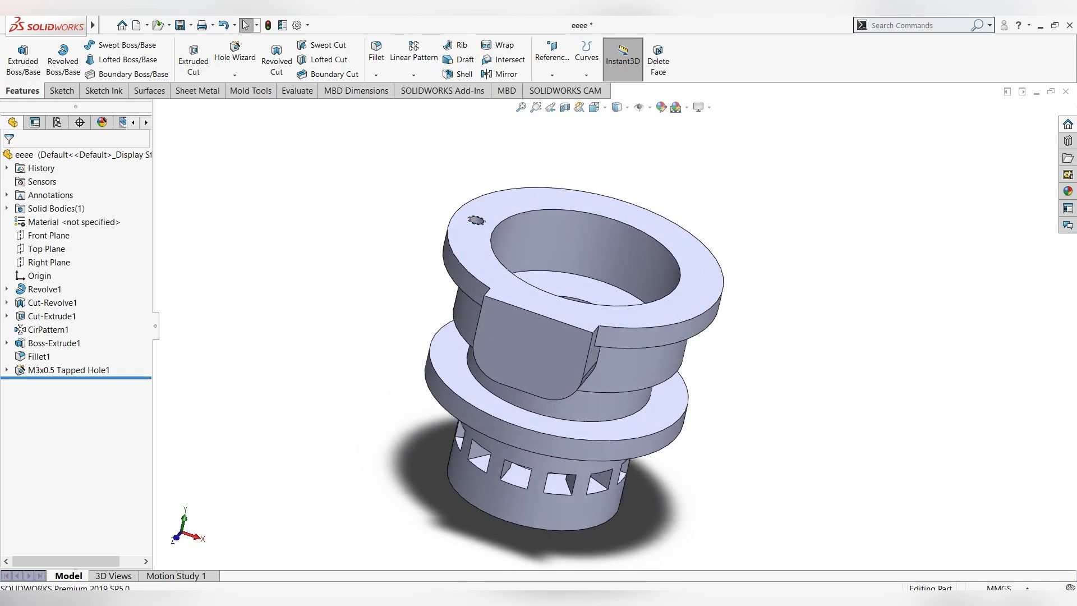
Step: Circular-pattern the M3x0.5 tapped hole into six instances around the inner cylindrical face
{"action": "left_click", "coordinate": [413, 75]}
{"action": "left_click", "coordinate": [426, 104]}
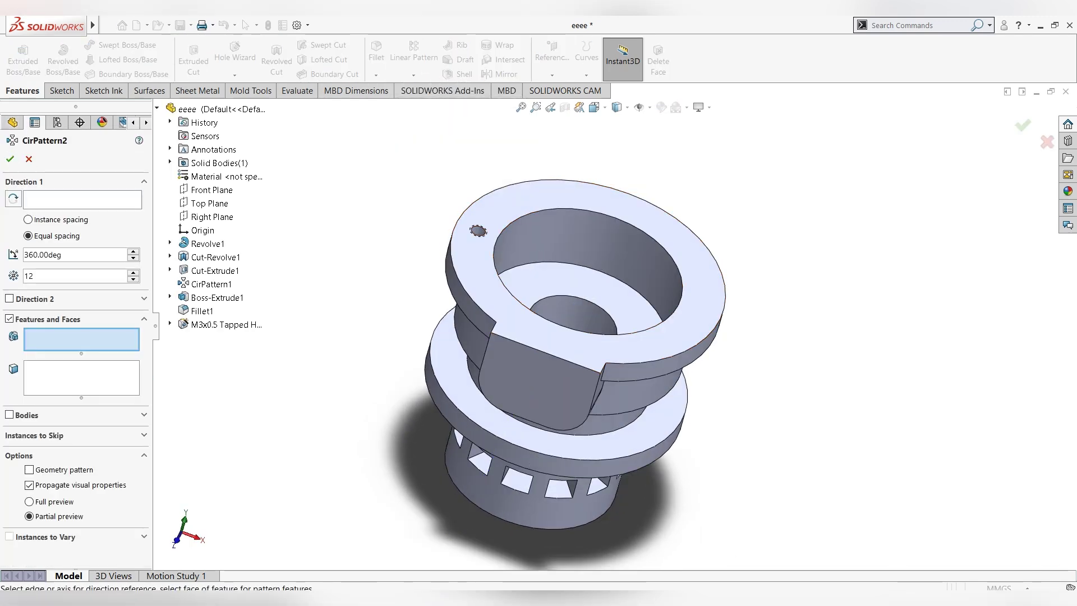
{"action": "left_click", "coordinate": [544, 230]}
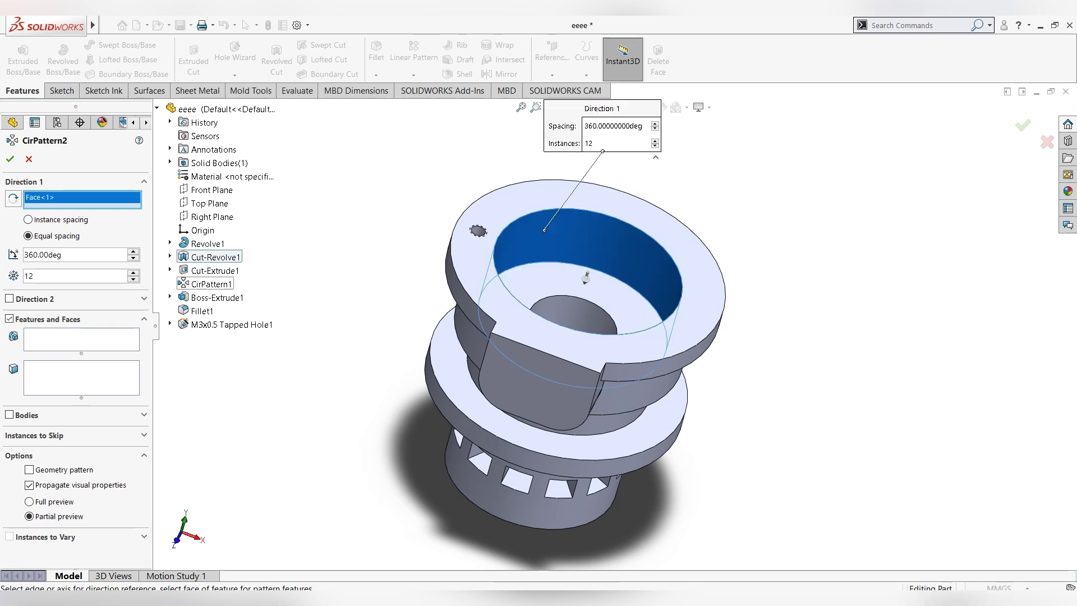
{"action": "left_click", "coordinate": [81, 340]}
{"action": "left_click", "coordinate": [232, 325]}
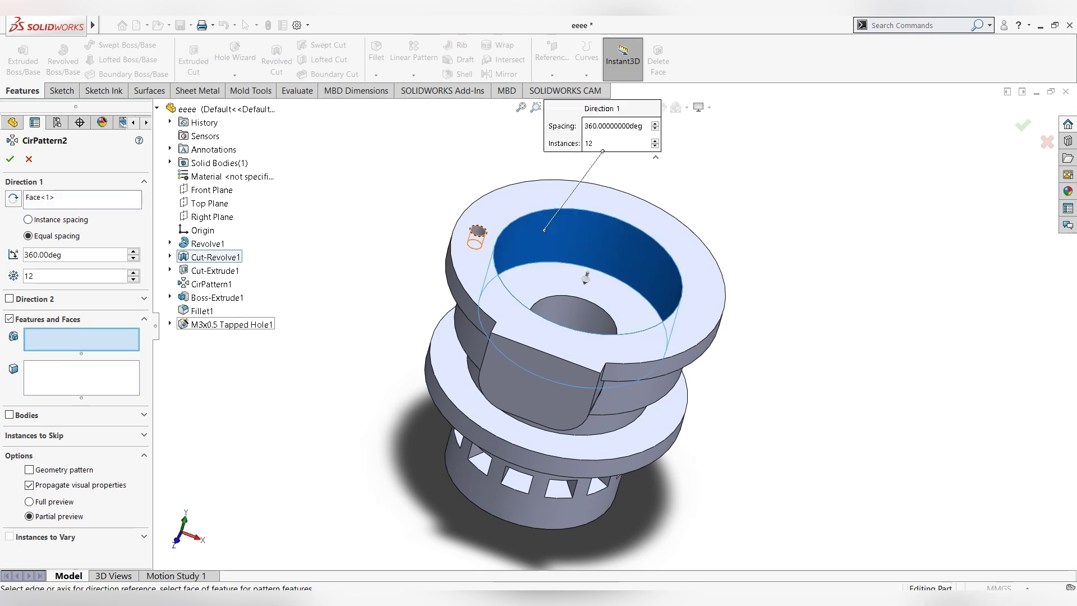
{"action": "left_click", "coordinate": [232, 324]}
{"action": "double_click", "coordinate": [73, 276]}
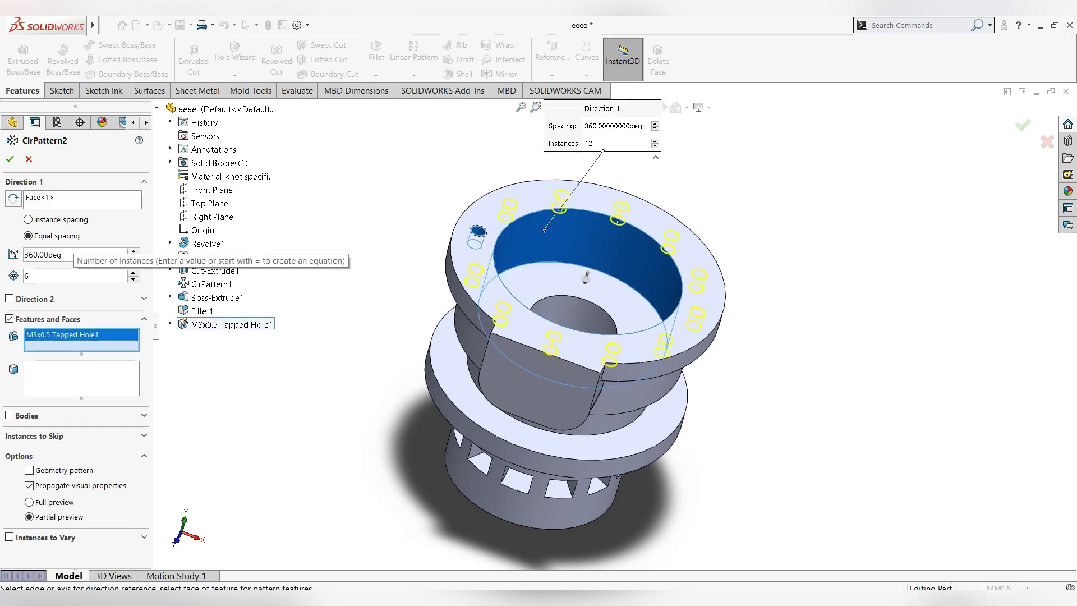
{"action": "type", "text": "6"}
{"action": "key", "text": "Return"}
{"action": "key", "text": "Return"}
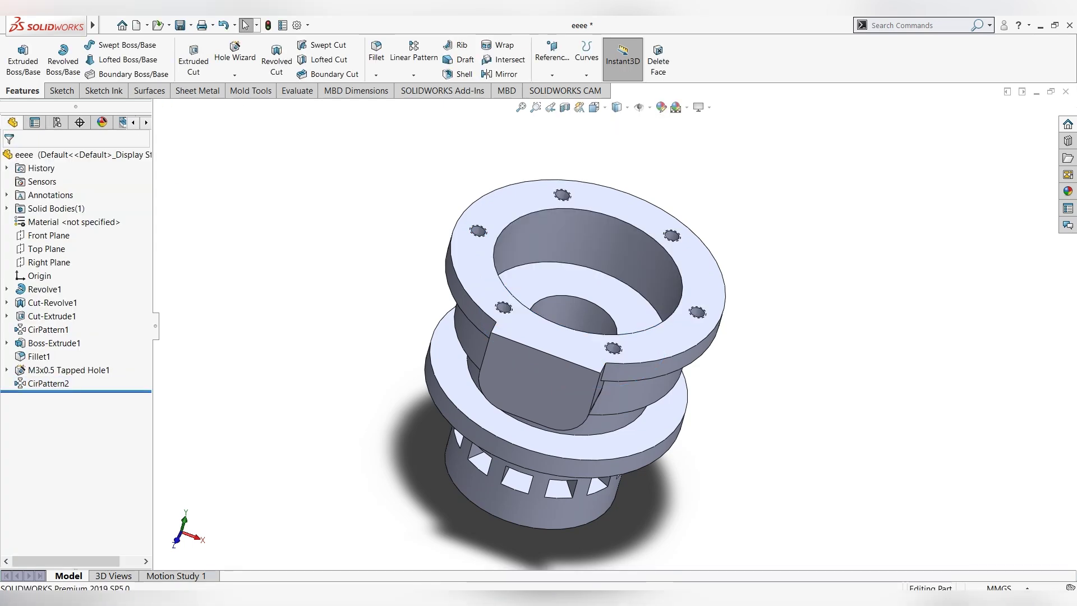
{"action": "mouse_move", "coordinate": [585, 277]}
{"action": "middle_mouse_down"}
{"action": "mouse_move", "coordinate": [662, 213]}
{"action": "mouse_move", "coordinate": [533, 404]}
{"action": "middle_mouse_up"}
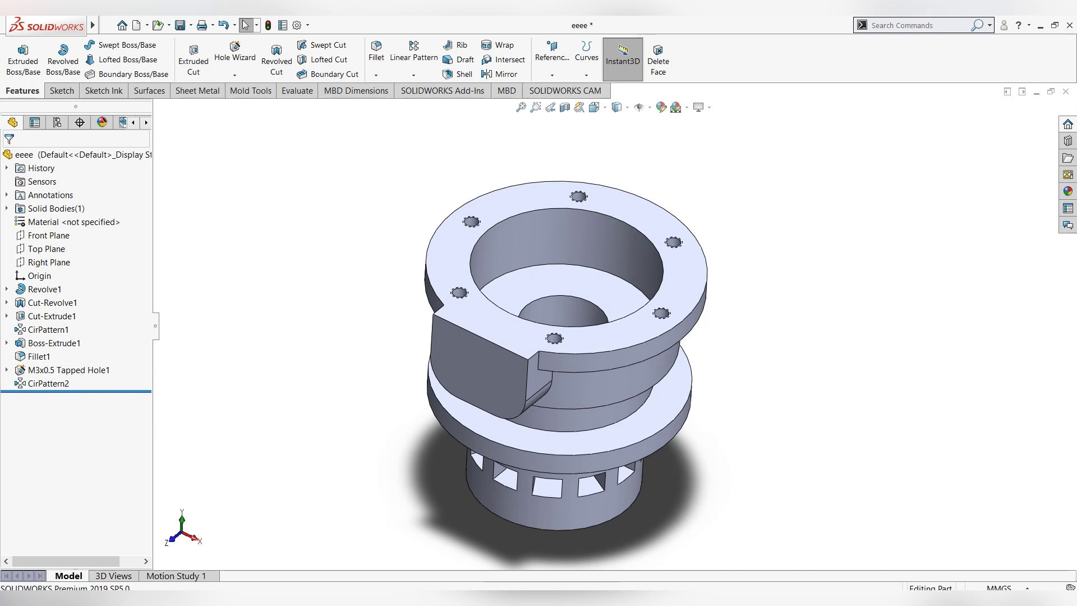
Step: Start a sketch on the lower flange face and draw a Ø39 circle centred on the origin
{"action": "right_click", "coordinate": [682, 362]}
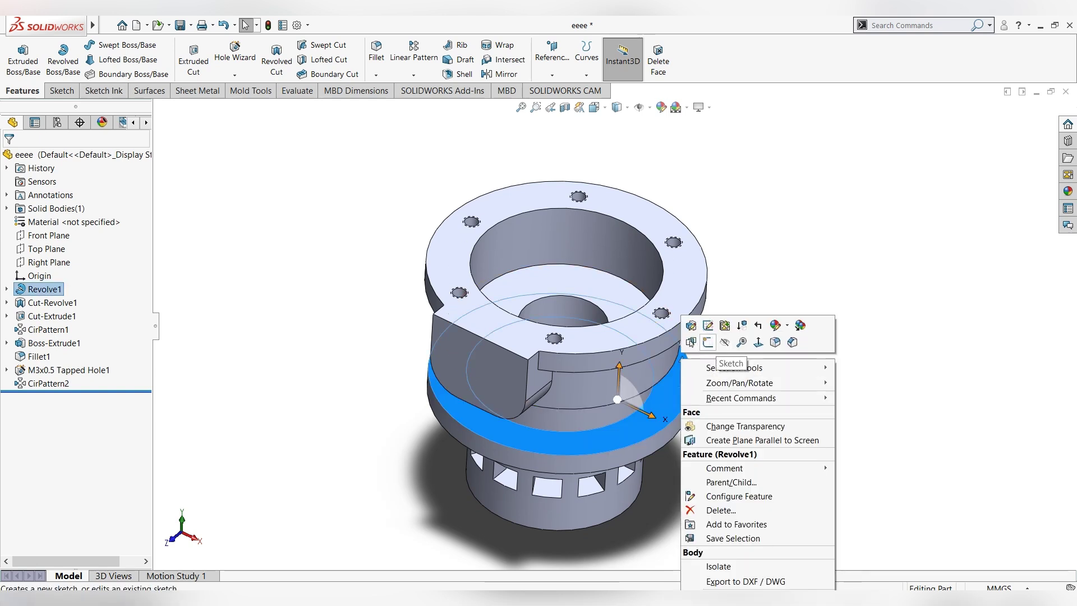
{"action": "left_click", "coordinate": [708, 342]}
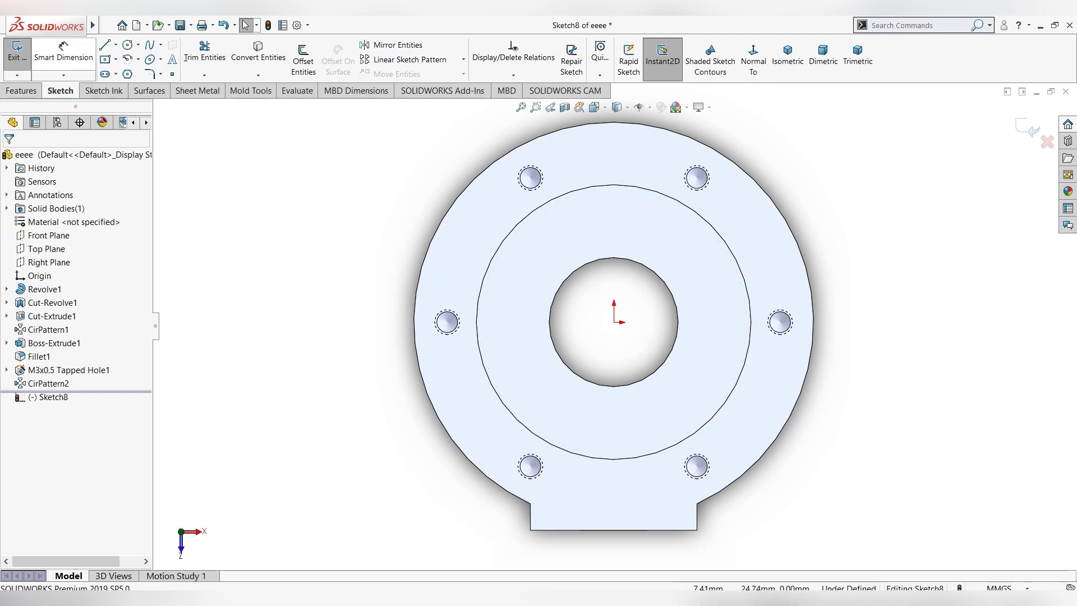
{"action": "left_click", "coordinate": [128, 45]}
{"action": "left_click", "coordinate": [615, 322]}
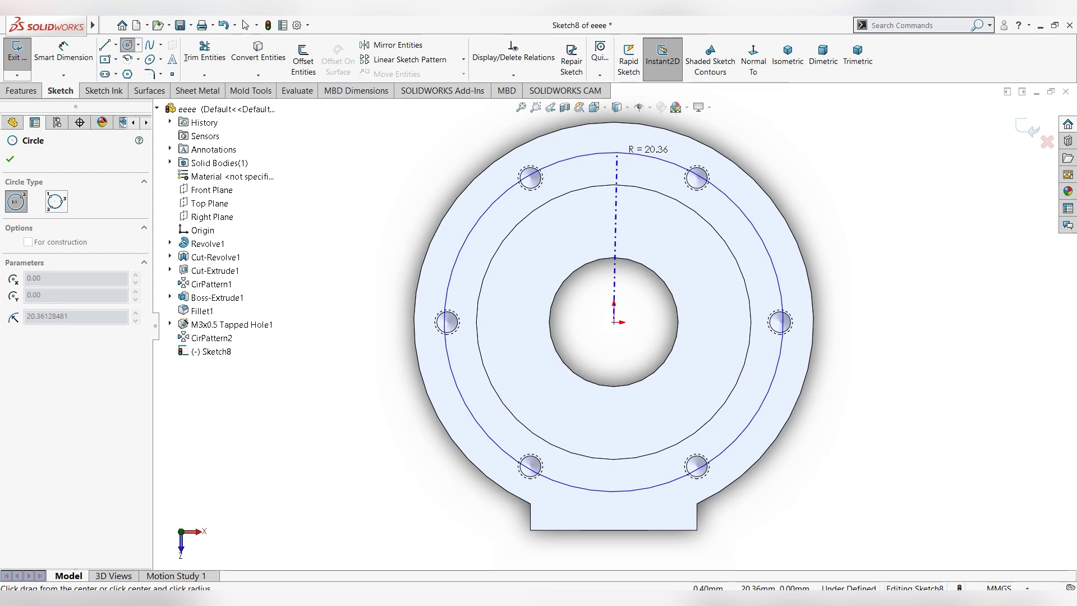
{"action": "left_click", "coordinate": [617, 152]}
{"action": "left_click", "coordinate": [245, 24]}
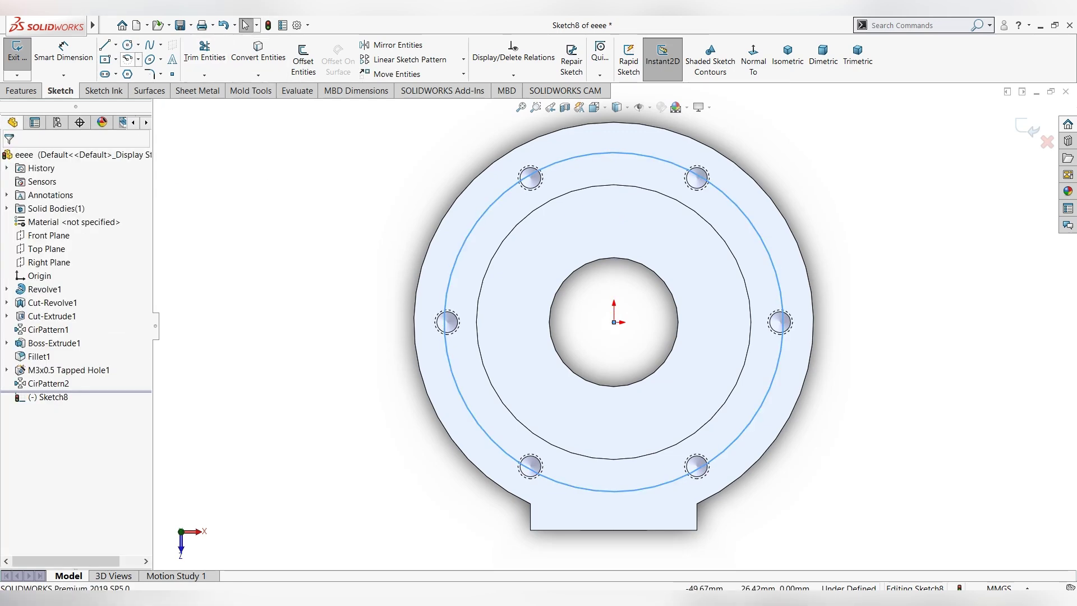
{"action": "left_click", "coordinate": [63, 56]}
{"action": "left_click", "coordinate": [494, 201]}
{"action": "left_click", "coordinate": [387, 216]}
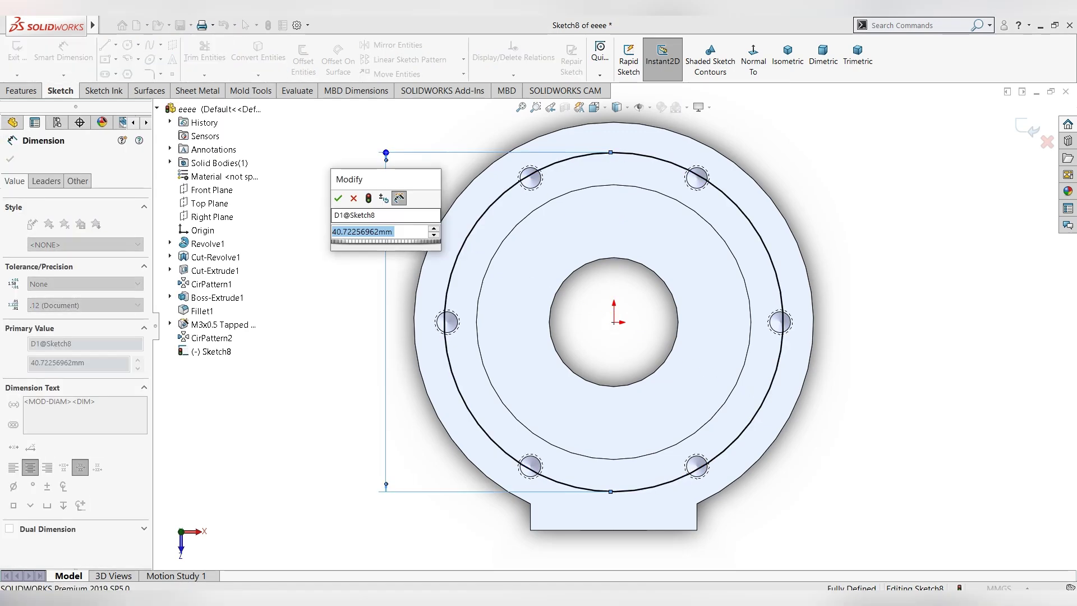
{"action": "type", "text": "39"}
{"action": "key", "text": "Return"}
{"action": "key", "text": "Escape"}
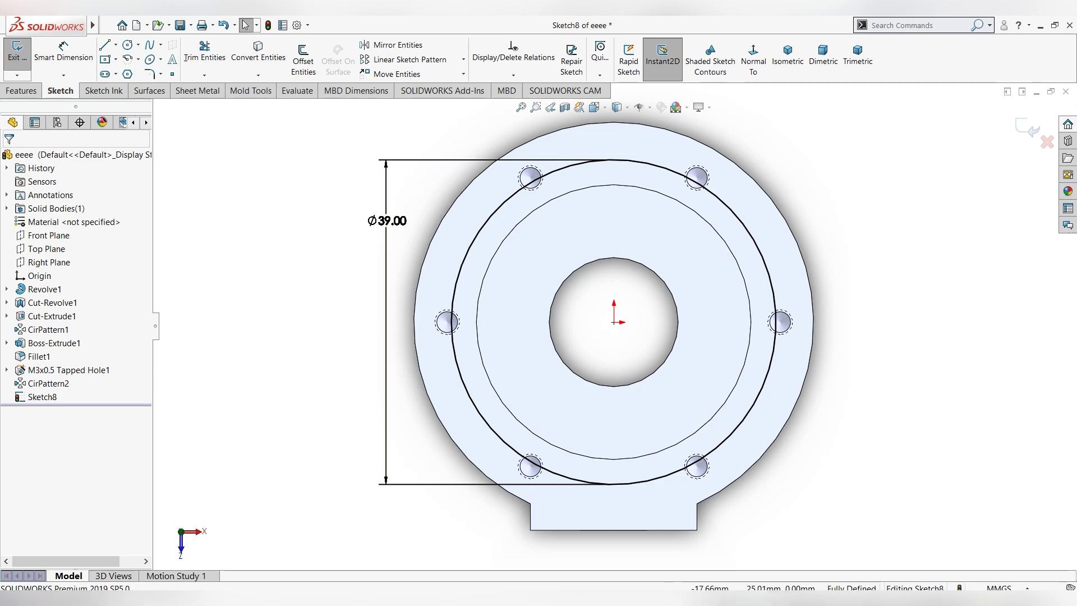
Step: Make the Ø39 circle construction geometry and add a Ø3 circle at its top
{"action": "right_click", "coordinate": [652, 163]}
{"action": "left_click", "coordinate": [677, 148]}
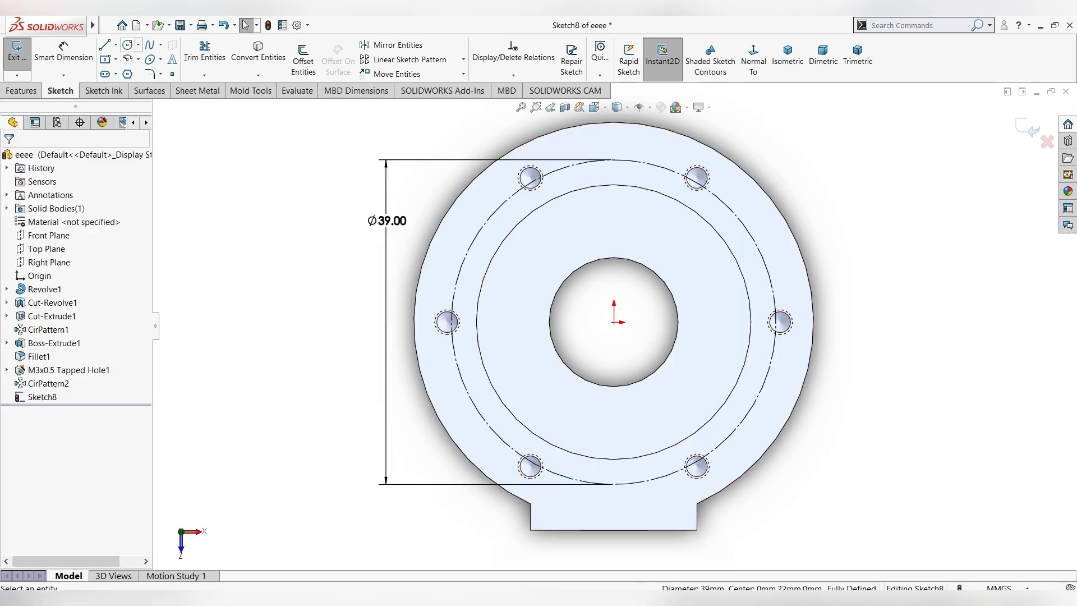
{"action": "left_click", "coordinate": [127, 45]}
{"action": "left_click", "coordinate": [613, 160]}
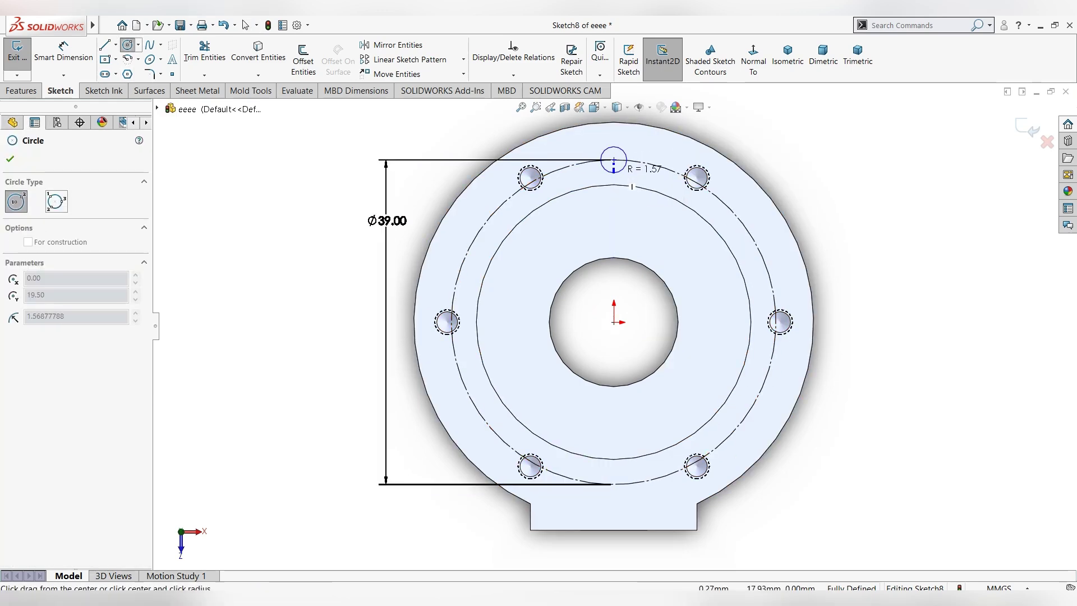
{"action": "left_click", "coordinate": [615, 172]}
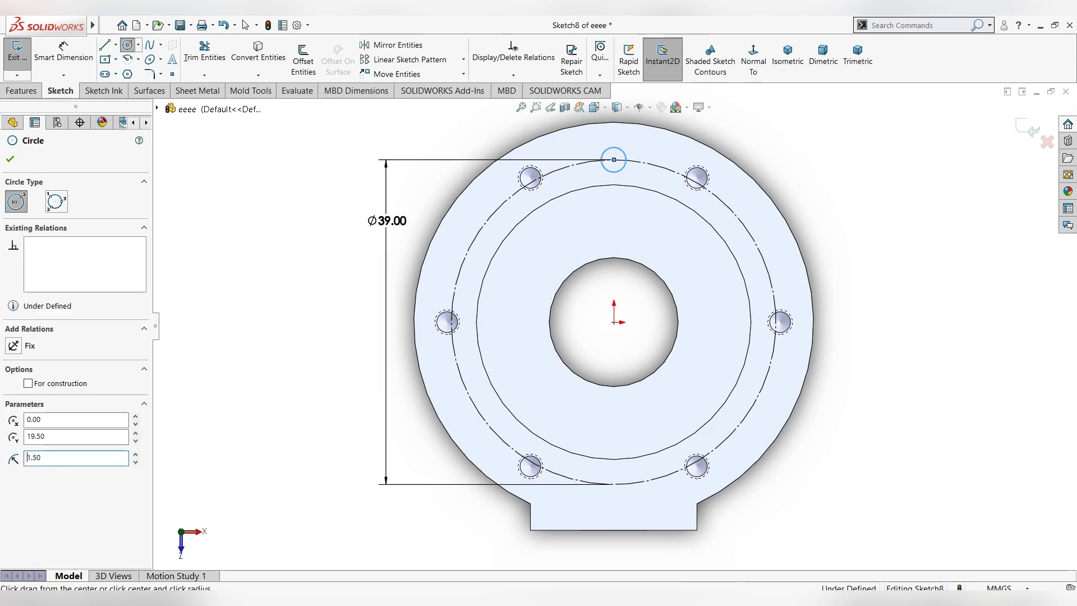
{"action": "key", "text": "Escape"}
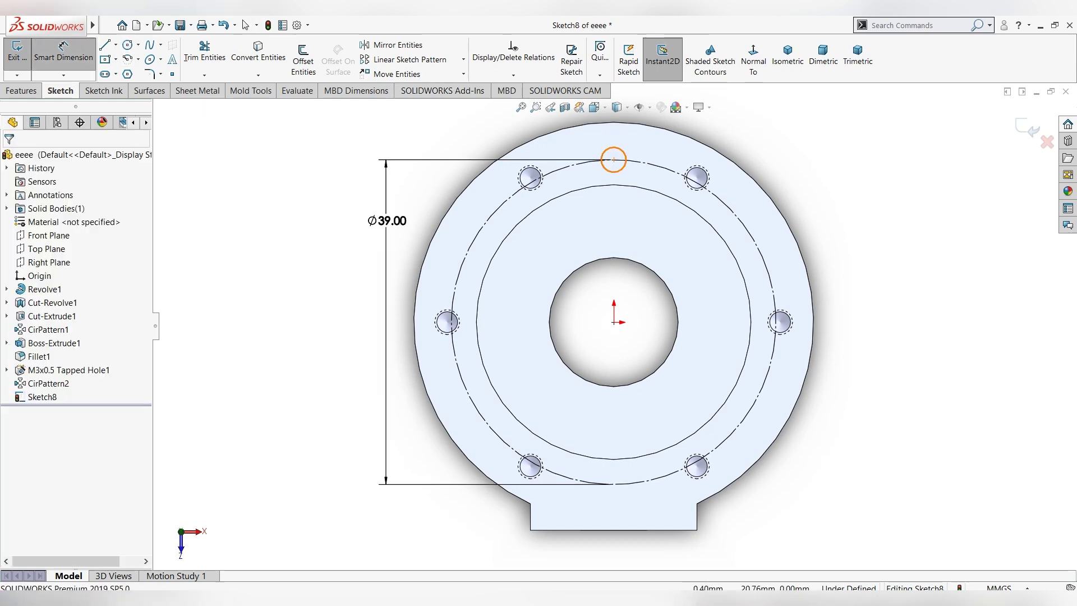
{"action": "left_click", "coordinate": [624, 152]}
{"action": "left_click", "coordinate": [701, 135]}
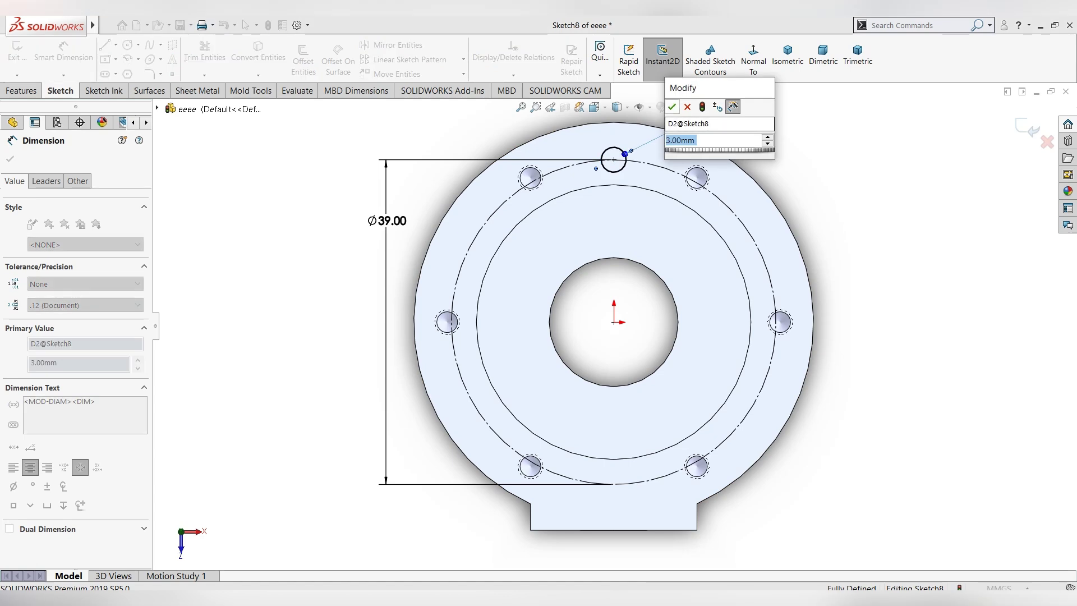
{"action": "key", "text": "Return"}
{"action": "key", "text": "Escape"}
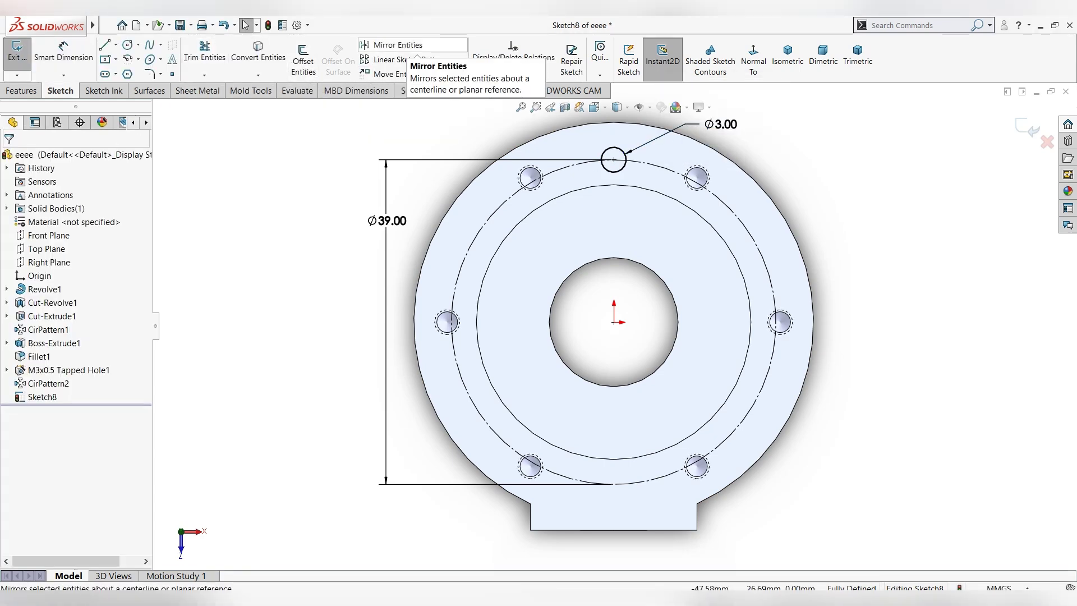
Step: Circular-pattern the Ø3 circle into 6 instances around the construction circle's centre
{"action": "left_click", "coordinate": [463, 59]}
{"action": "left_click", "coordinate": [416, 89]}
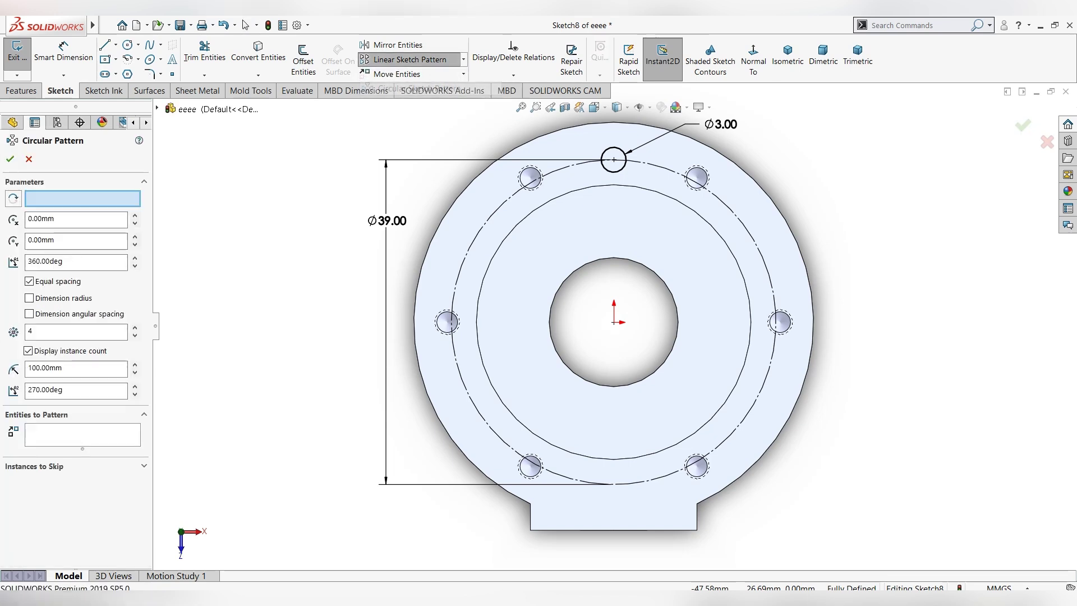
{"action": "left_click", "coordinate": [739, 219]}
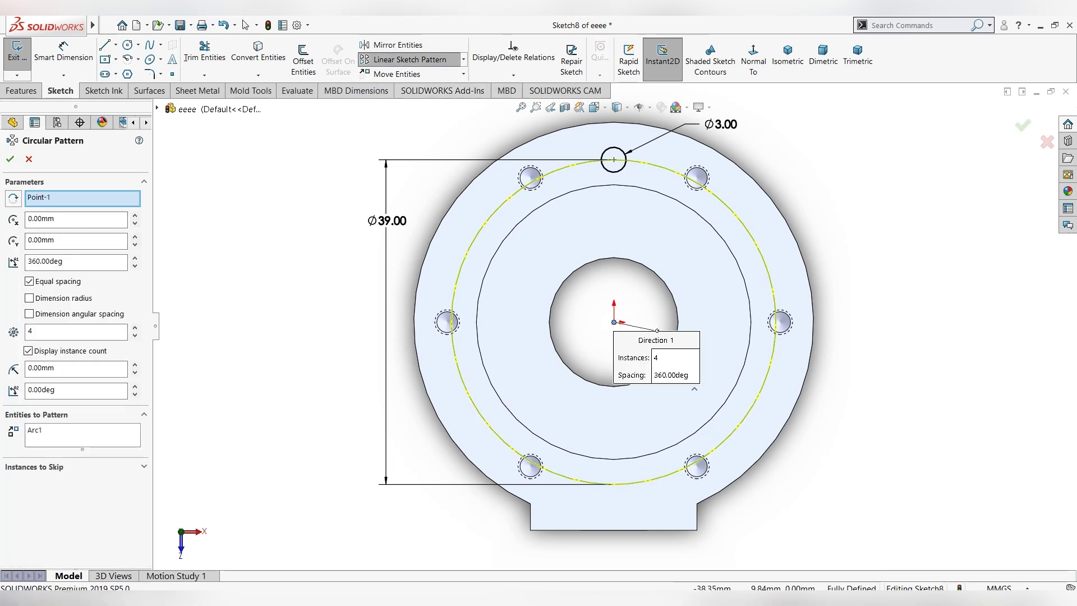
{"action": "left_click", "coordinate": [83, 435]}
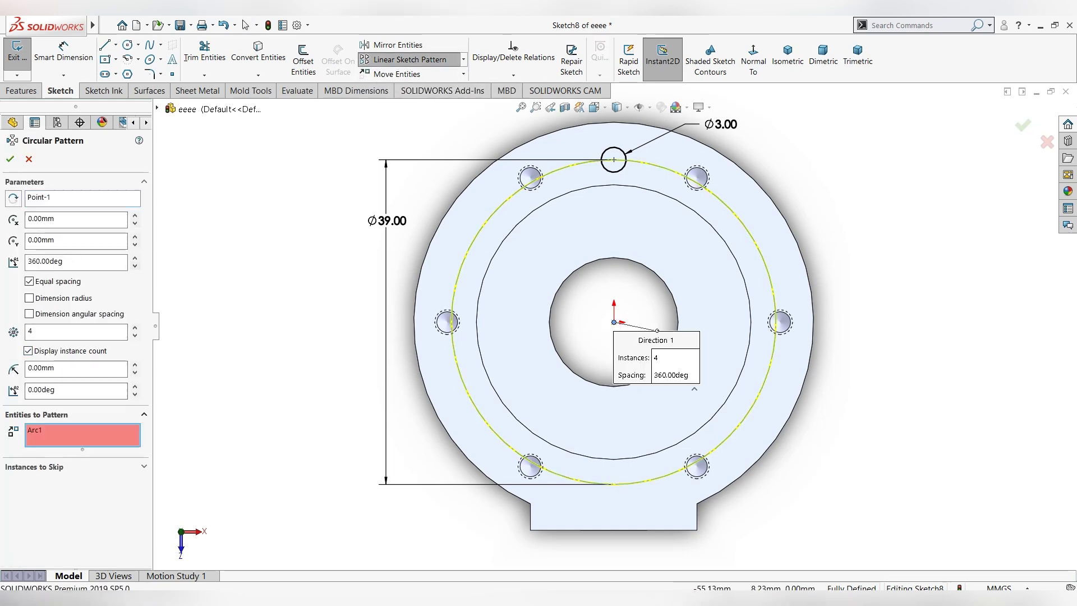
{"action": "left_click", "coordinate": [614, 160]}
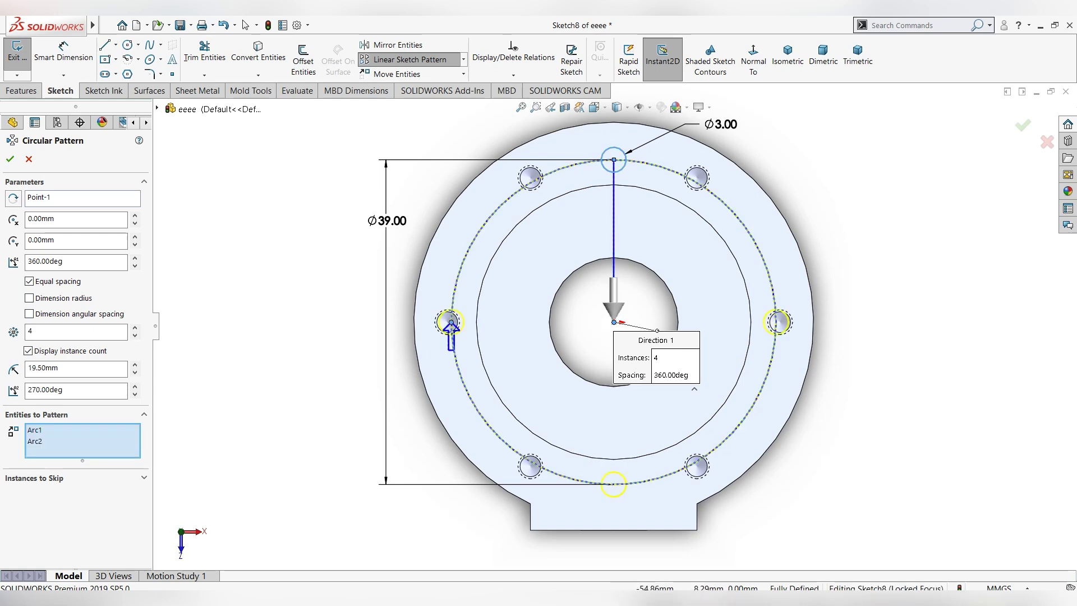
{"action": "double_click", "coordinate": [56, 331]}
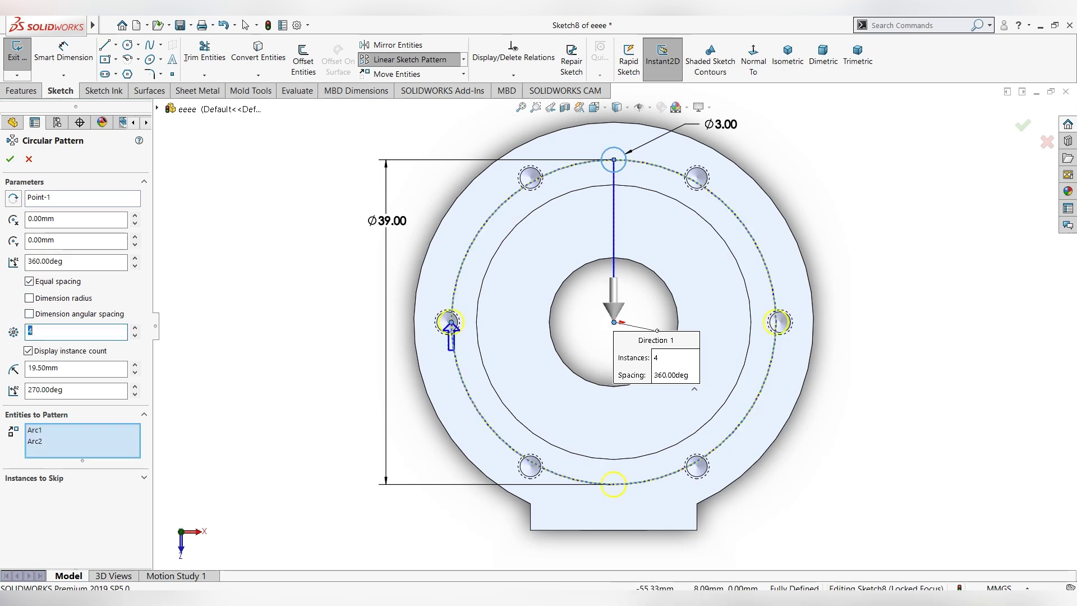
{"action": "type", "text": "6"}
{"action": "key", "text": "Return"}
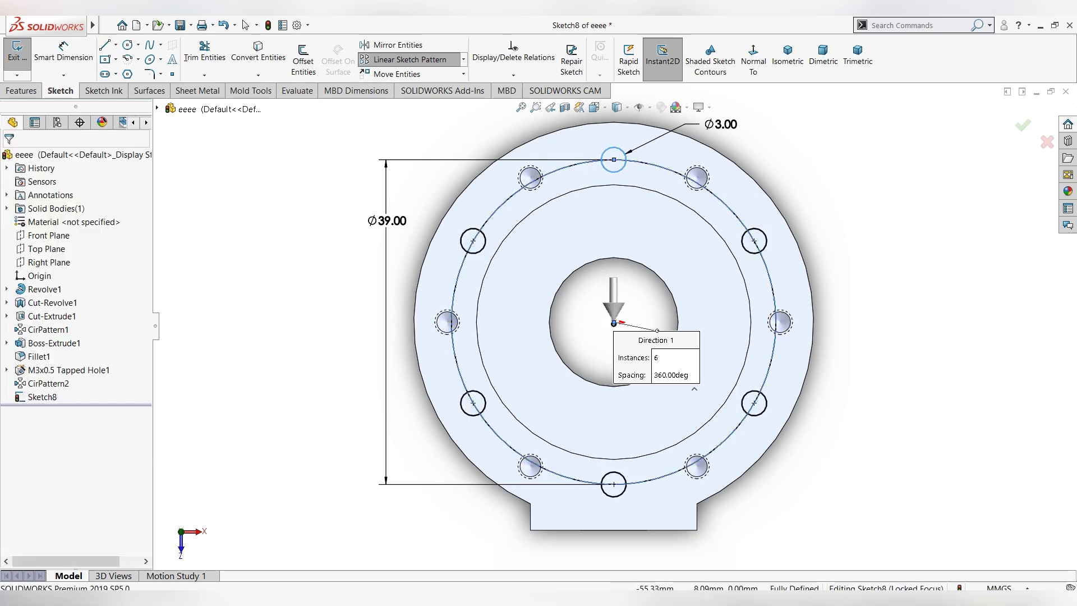
{"action": "middle_click_drag", "start_coordinate": [617, 336], "coordinate": [533, 253]}
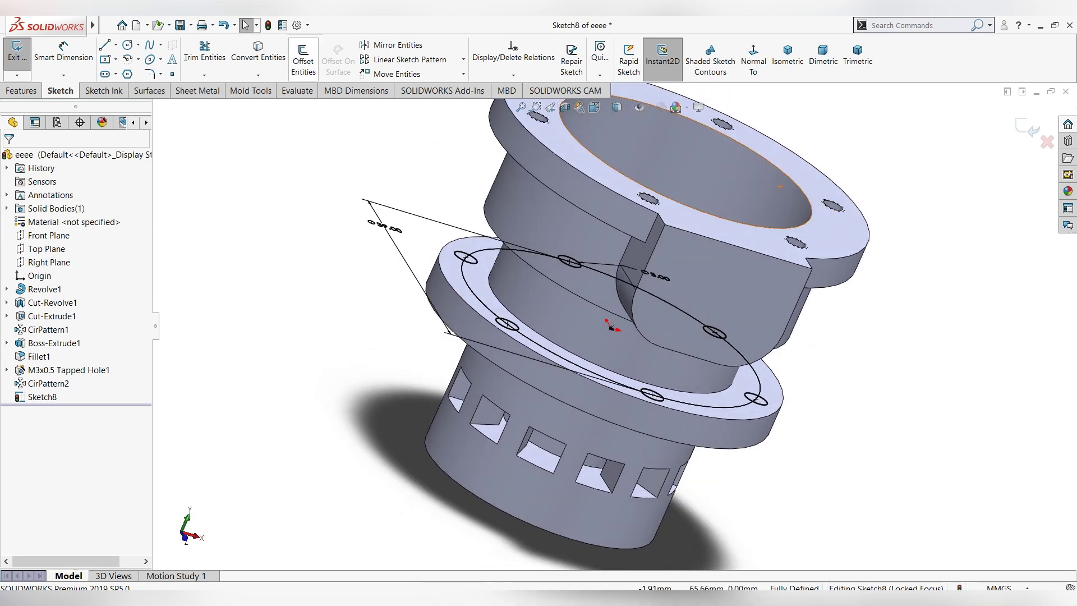
Step: Extruded-cut the six Ø3 circles Up To Next into the lower flange as Cut-Extrude2
{"action": "left_click", "coordinate": [21, 90]}
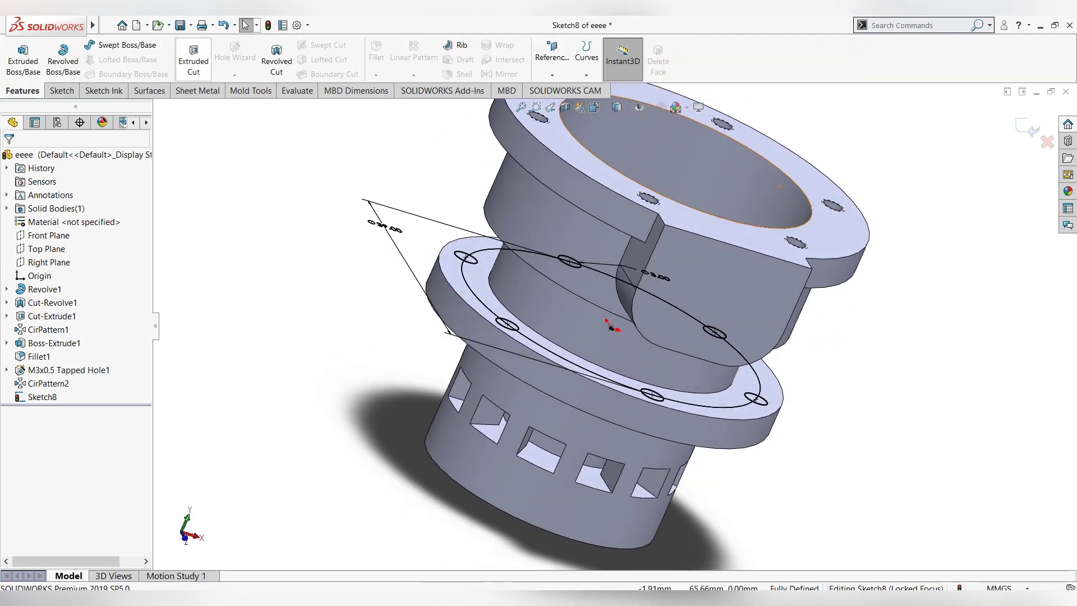
{"action": "left_click", "coordinate": [194, 61]}
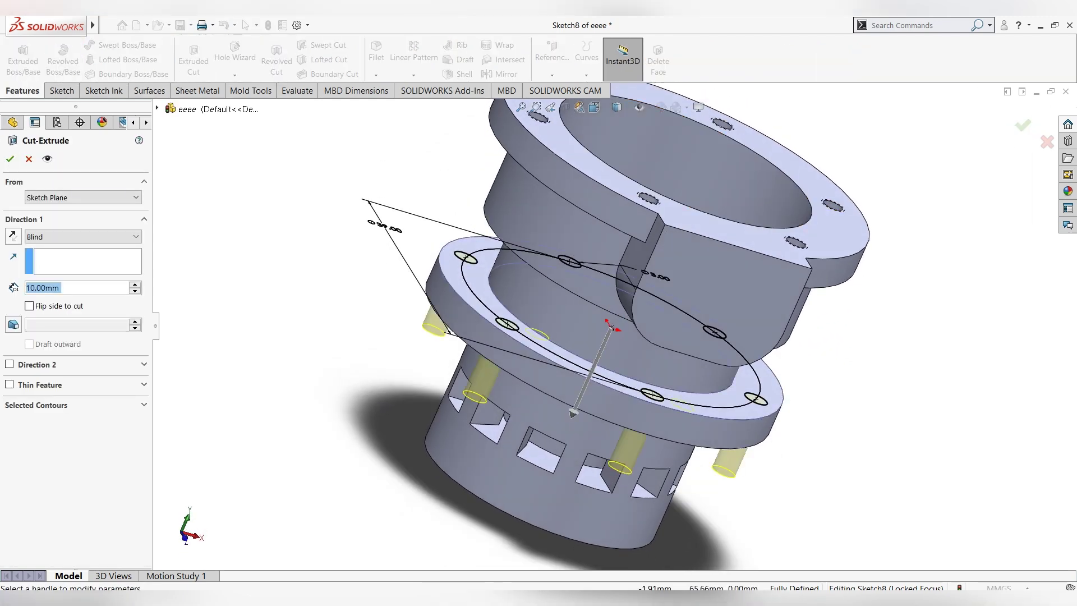
{"action": "left_click", "coordinate": [83, 236]}
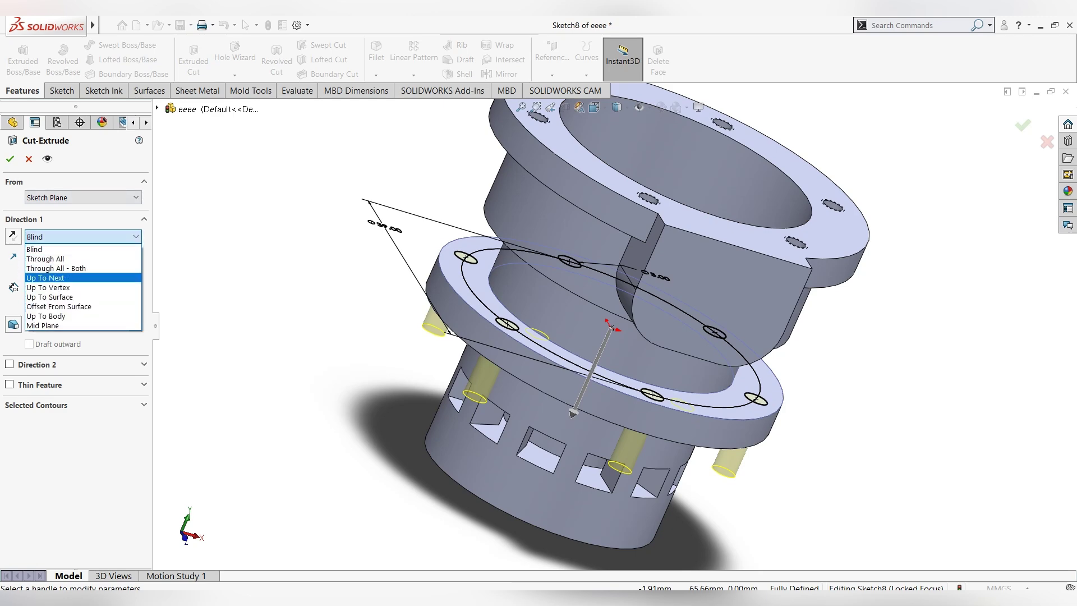
{"action": "left_click", "coordinate": [56, 258]}
{"action": "left_click", "coordinate": [83, 236]}
{"action": "left_click", "coordinate": [56, 277]}
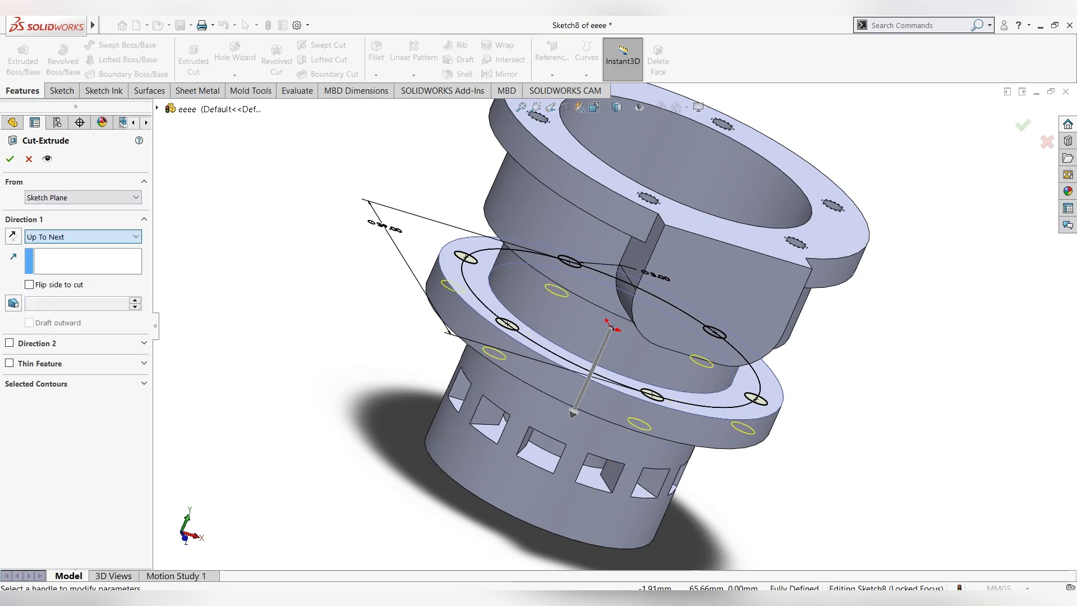
{"action": "key", "text": "Return"}
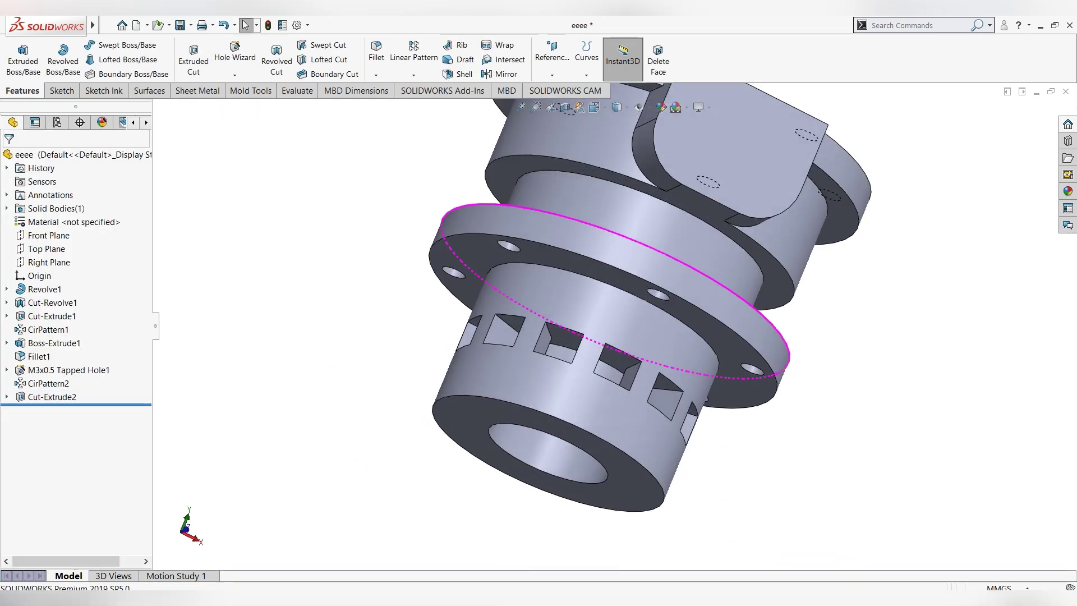
{"action": "middle_click_drag", "start_coordinate": [617, 314], "coordinate": [814, 303]}
{"action": "middle_click_drag", "start_coordinate": [617, 314], "coordinate": [646, 281]}
{"action": "scroll", "coordinate": [606, 337], "scroll_direction": "up", "scroll_amount": 3}
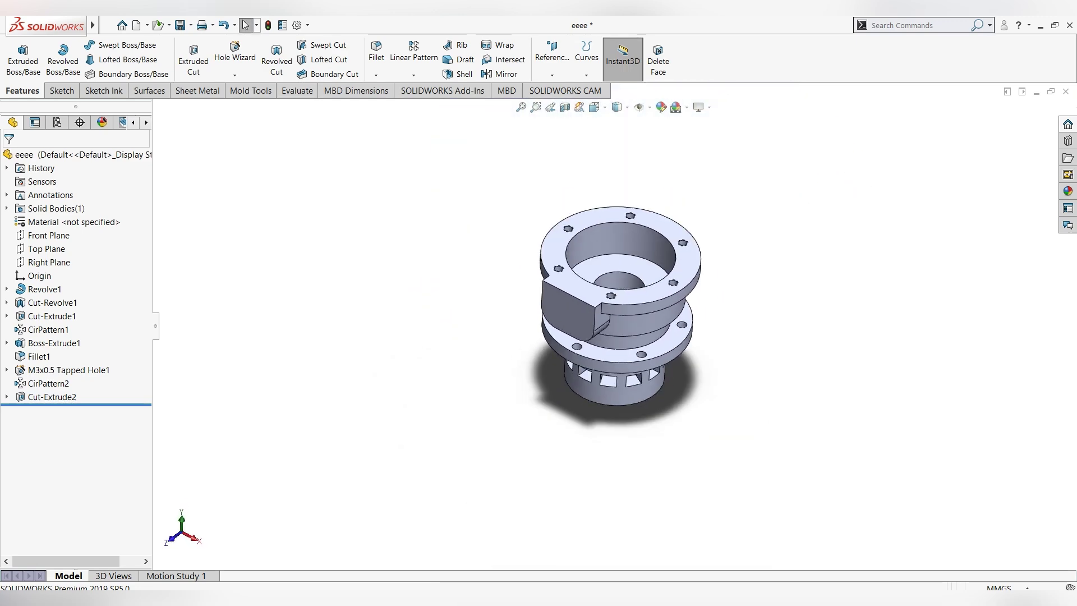
{"action": "scroll", "coordinate": [606, 337], "scroll_direction": "down", "scroll_amount": 2}
{"action": "middle_click_drag", "start_coordinate": [606, 337], "coordinate": [606, 292]}
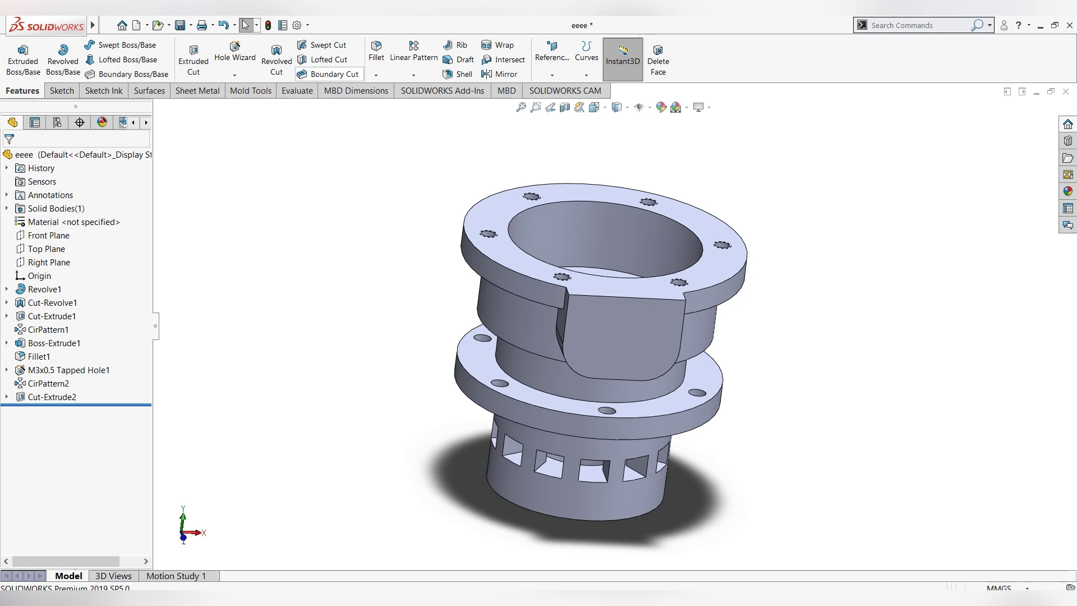
Step: Start the Hole Wizard for an ANSI Metric M3x0.5 bottoming tapped hole
{"action": "left_click", "coordinate": [235, 53]}
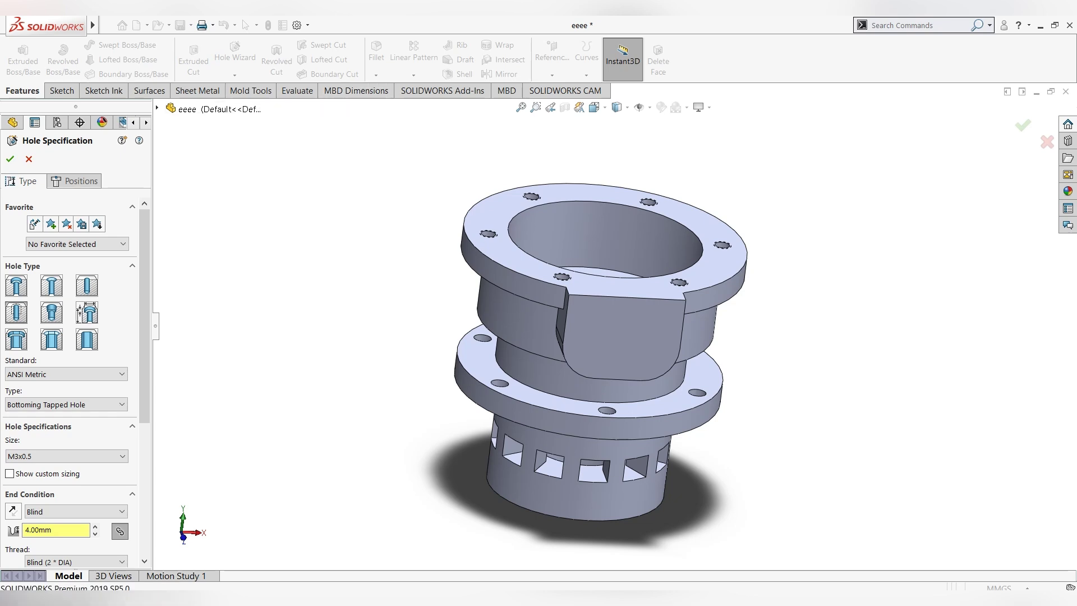
Step: Set the M3x0.5 tapped hole to Blind at 6 mm depth and go to Positions
{"action": "key", "text": "Return"}
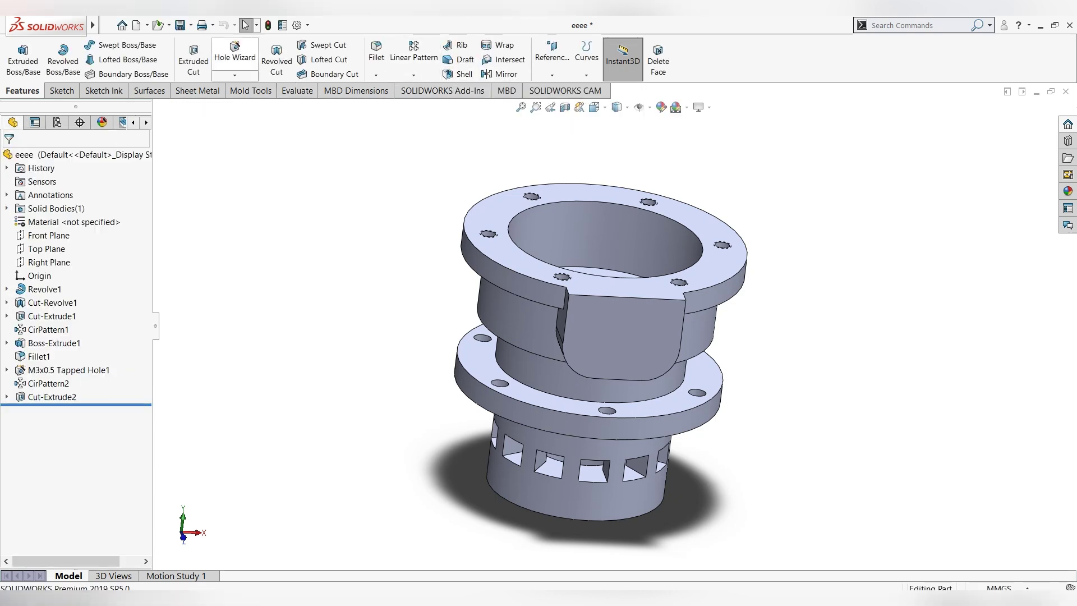
{"action": "left_click", "coordinate": [235, 53]}
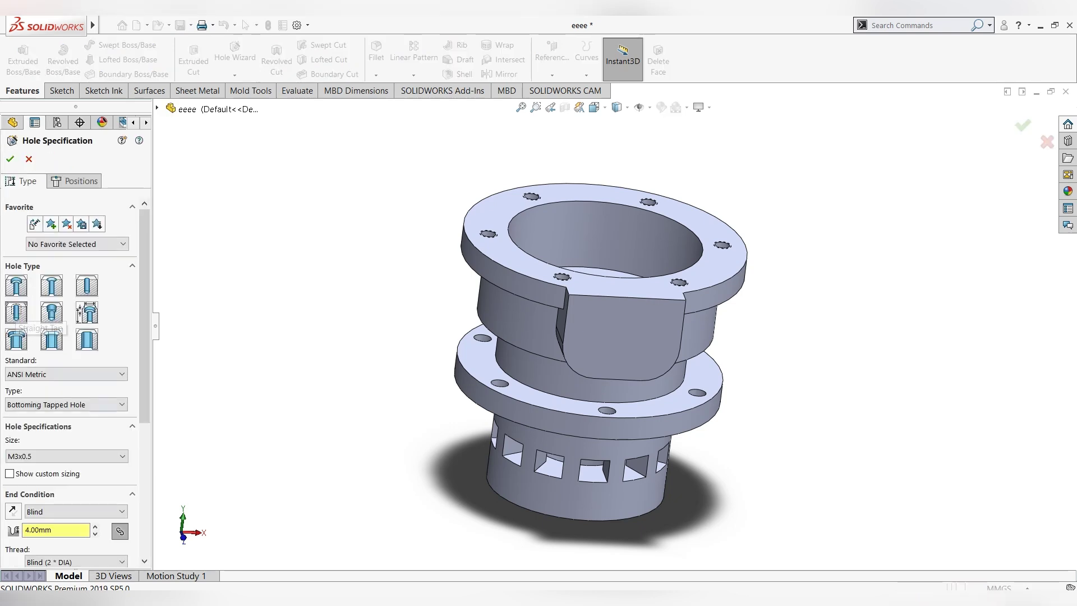
{"action": "scroll", "coordinate": [73, 512], "scroll_direction": "down", "scroll_amount": 1}
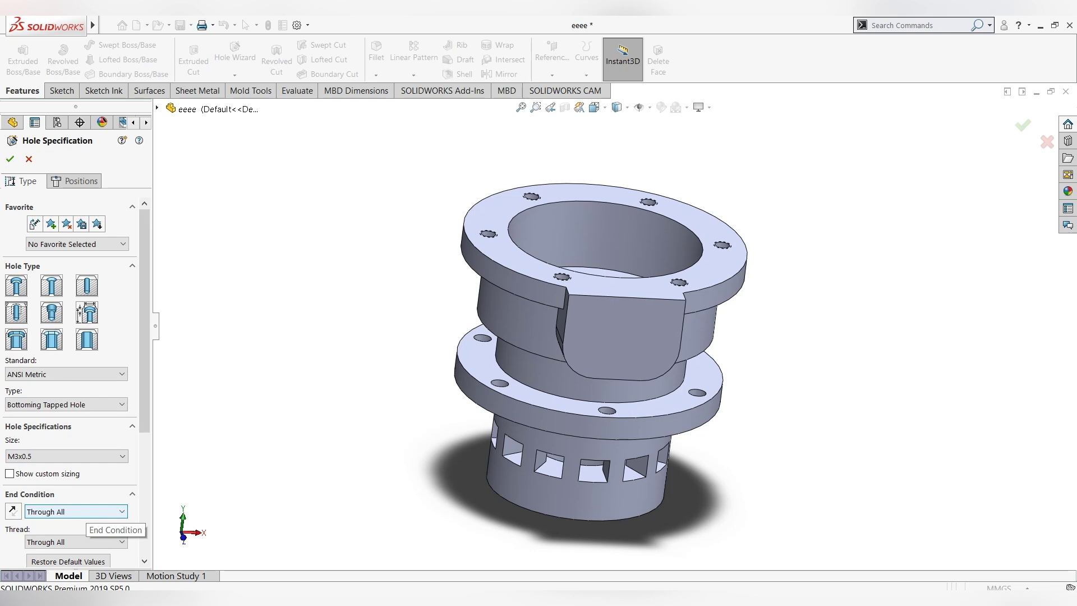
{"action": "scroll", "coordinate": [73, 393], "scroll_direction": "down", "scroll_amount": 3}
{"action": "left_click", "coordinate": [73, 445]}
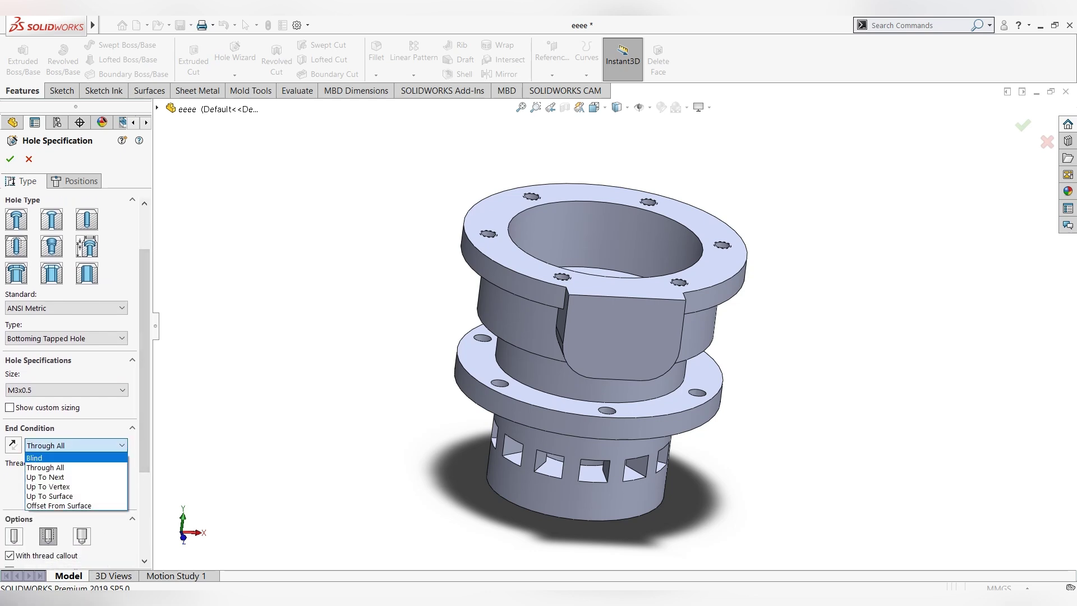
{"action": "left_click", "coordinate": [45, 457]}
{"action": "key", "text": "Up"}
{"action": "key", "text": "Up"}
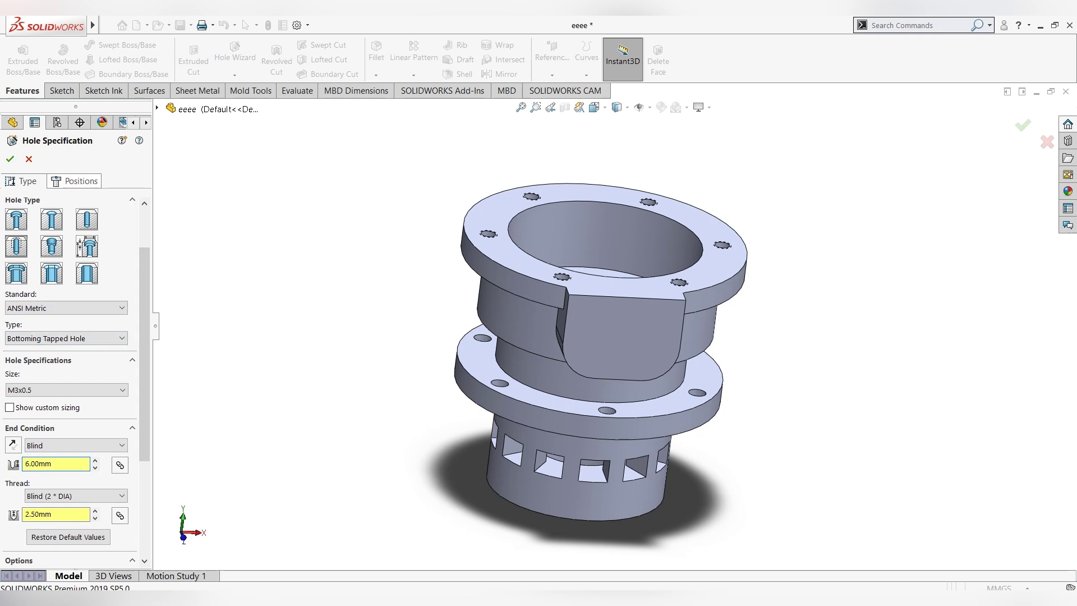
{"action": "left_click", "coordinate": [74, 181]}
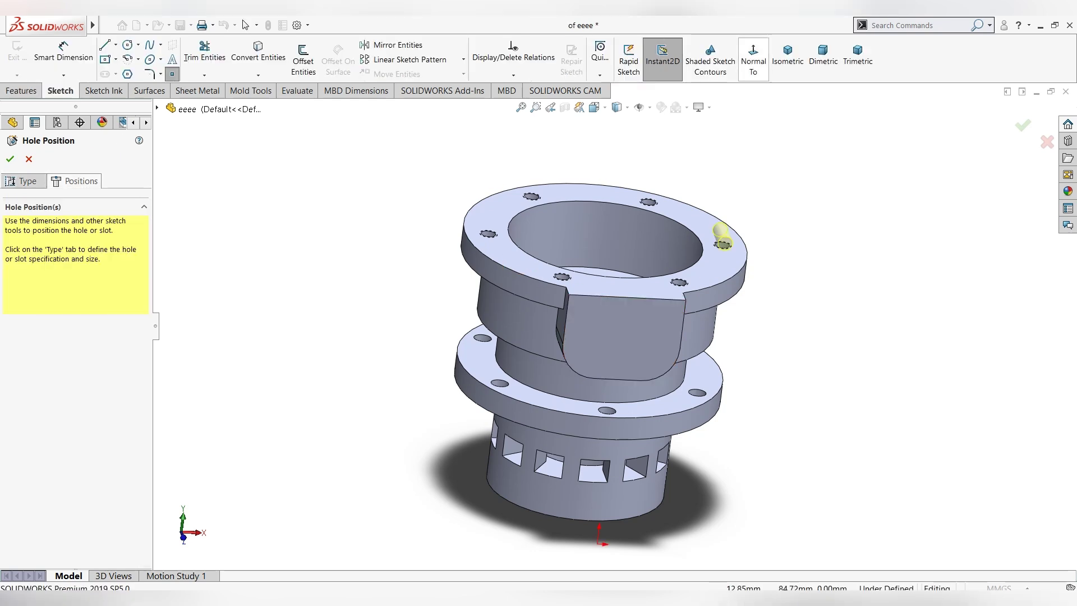
Step: View the boss face normal-to and add three more hole points beside the first
{"action": "key", "text": "ctrl+1"}
{"action": "scroll", "coordinate": [611, 272], "scroll_direction": "down", "scroll_amount": 1}
{"action": "scroll", "coordinate": [582, 278], "scroll_direction": "down", "scroll_amount": 2}
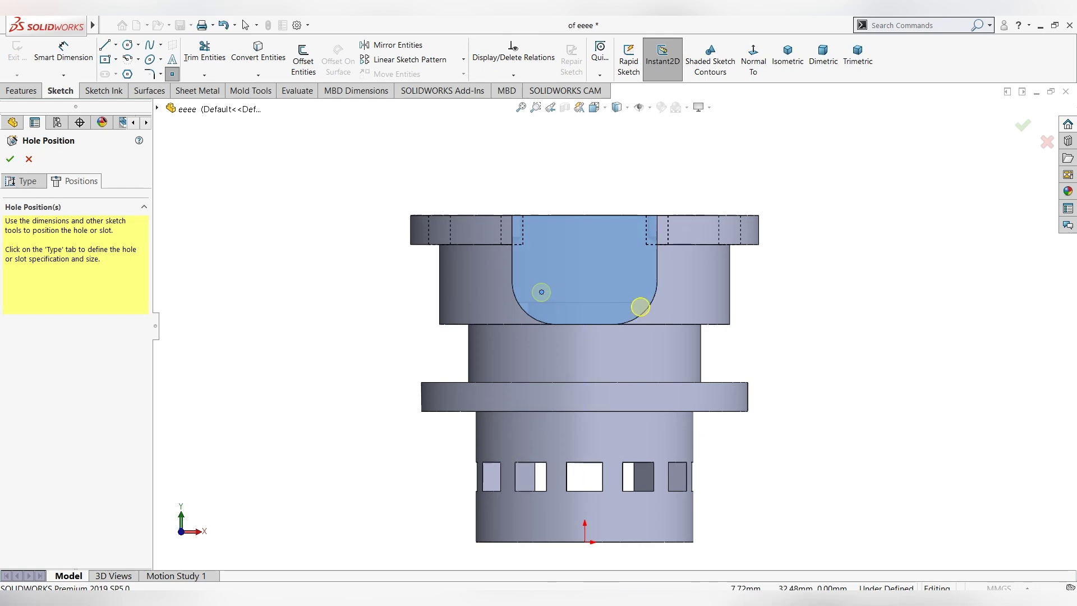
{"action": "left_click", "coordinate": [632, 291]}
{"action": "left_click", "coordinate": [633, 229]}
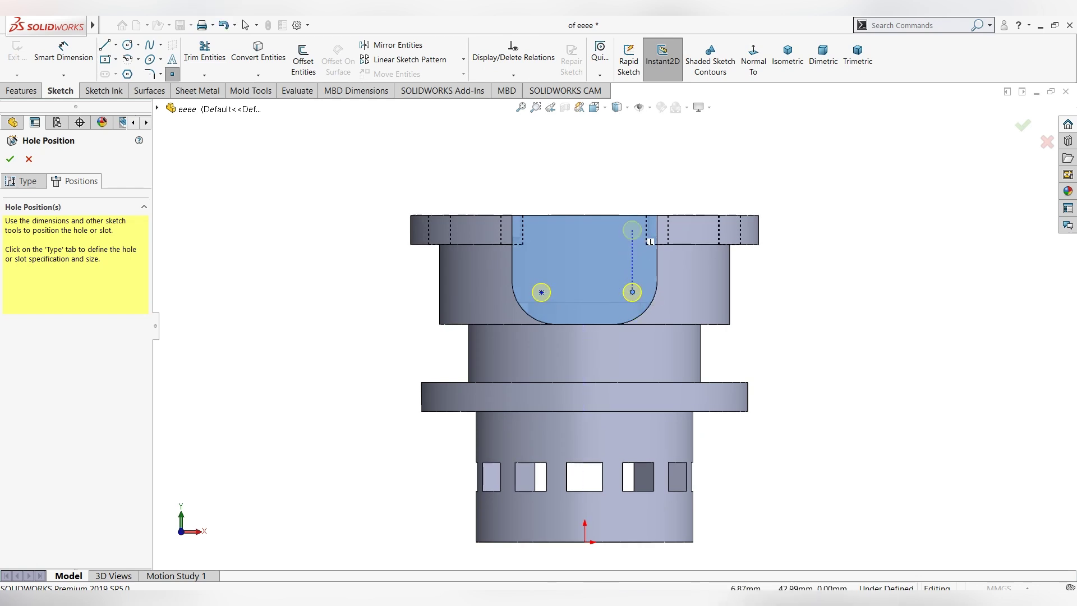
{"action": "left_click", "coordinate": [542, 230]}
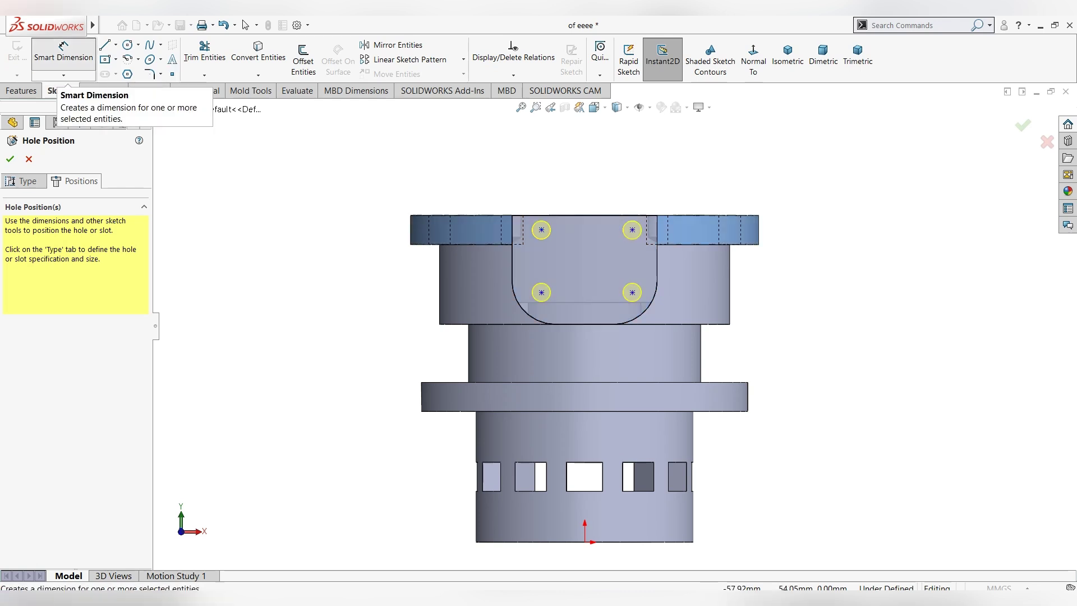
Step: Dimension both top hole points 6.5 mm either side of the origin
{"action": "left_click", "coordinate": [63, 52]}
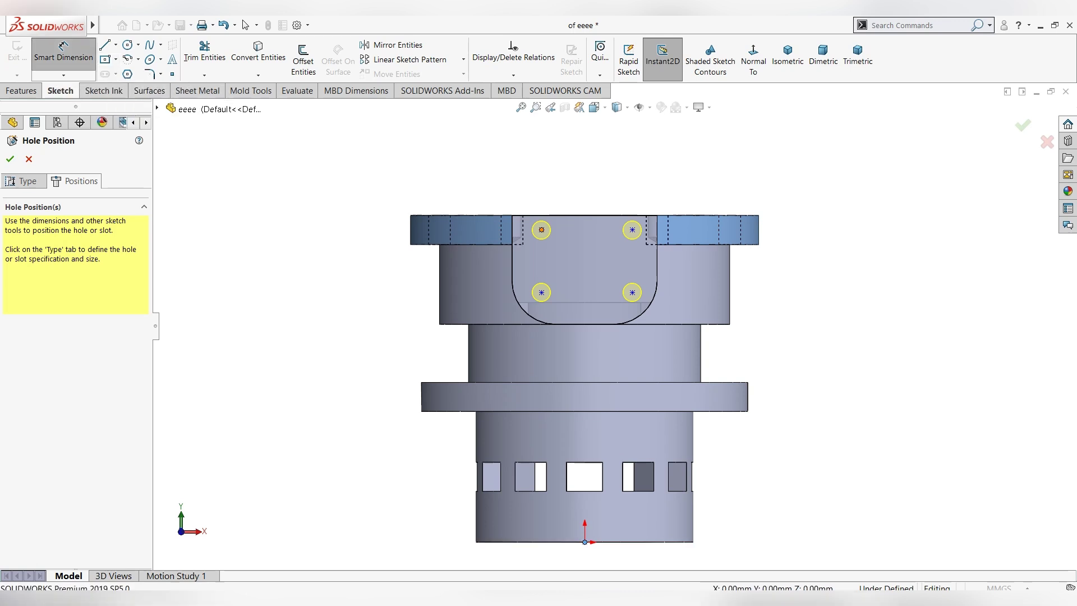
{"action": "left_click", "coordinate": [541, 230]}
{"action": "left_click", "coordinate": [585, 542]}
{"action": "left_click", "coordinate": [555, 188]}
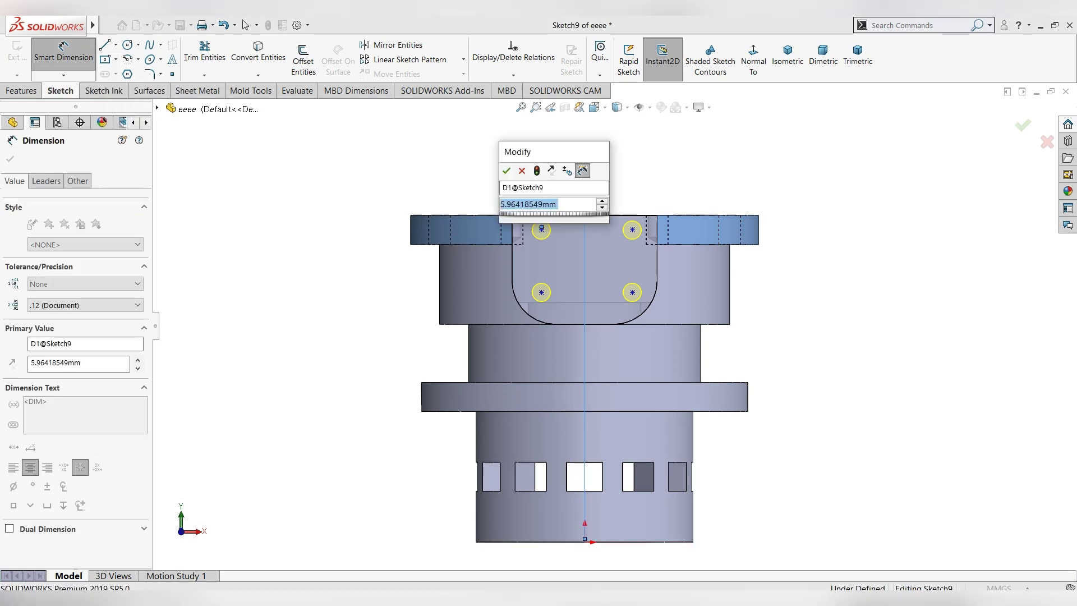
{"action": "type", "text": "6.5"}
{"action": "key", "text": "Return"}
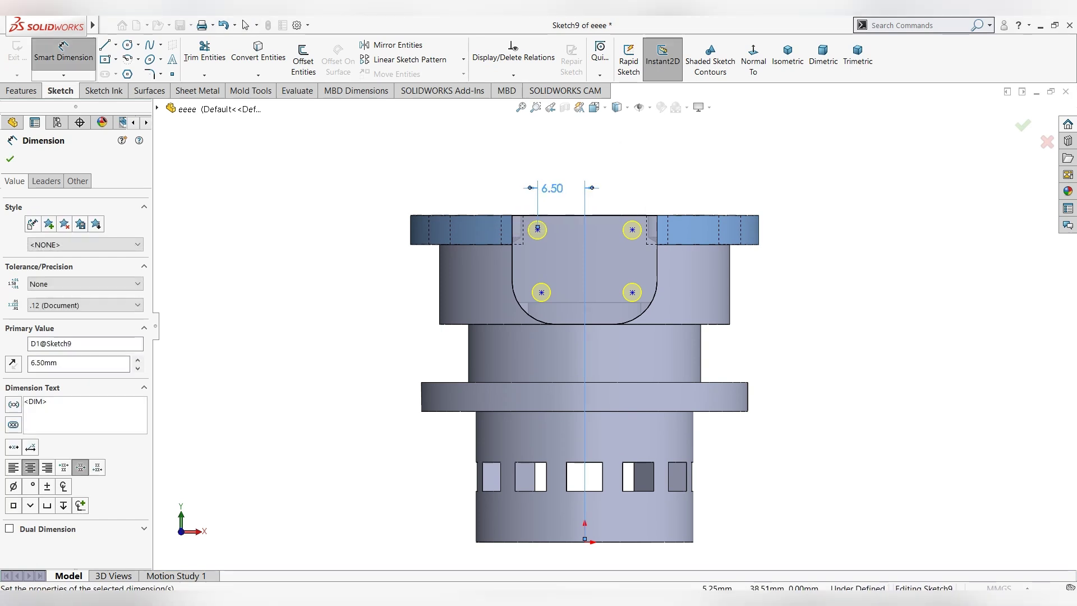
{"action": "left_click", "coordinate": [632, 230]}
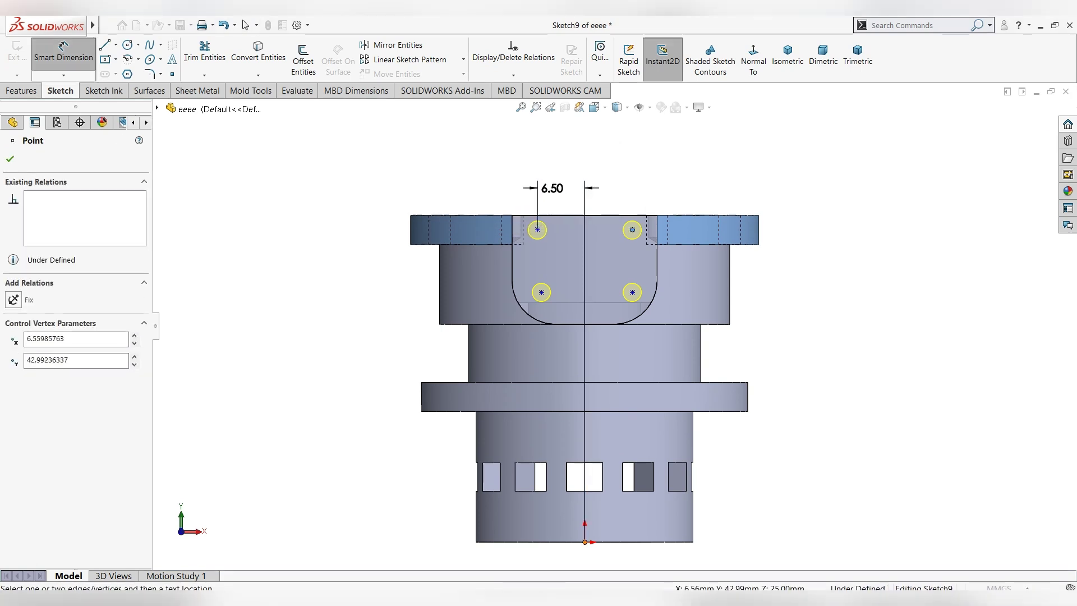
{"action": "left_click", "coordinate": [585, 542]}
{"action": "left_click", "coordinate": [617, 169]}
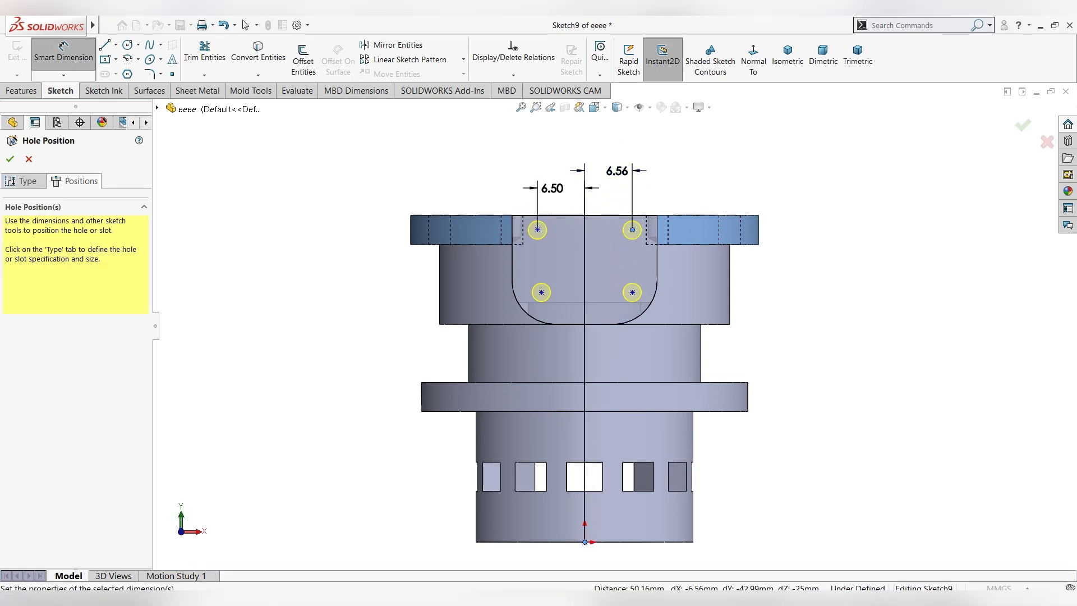
{"action": "type", "text": "6.5"}
{"action": "key", "text": "Return"}
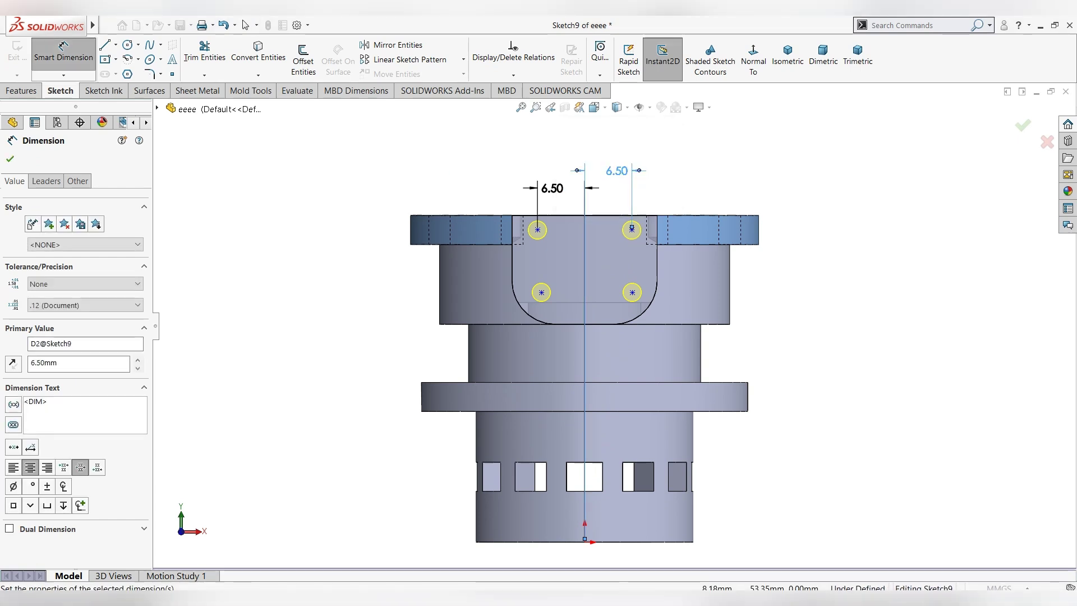
{"action": "key", "text": "Escape"}
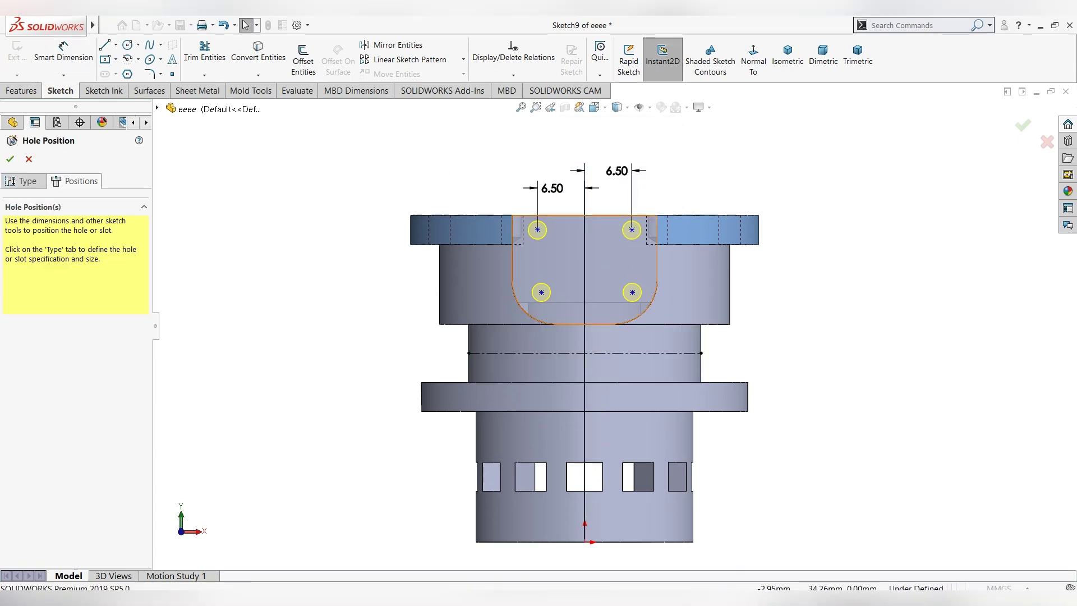
Step: Add Vertical relations to the left pair and right pair of hole points
{"action": "left_click", "coordinate": [537, 230]}
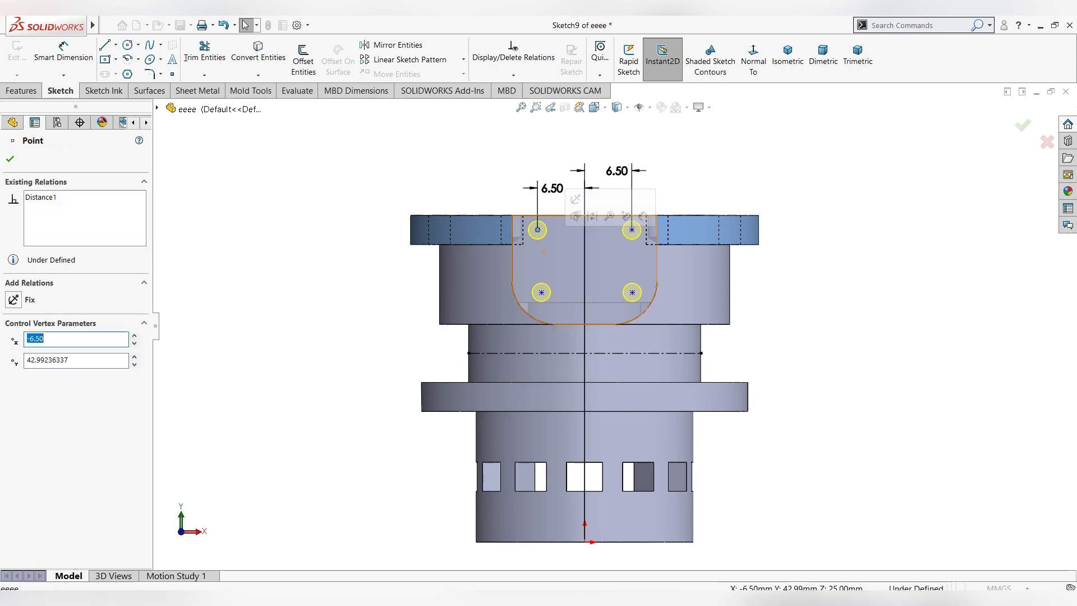
{"action": "left_click", "coordinate": [541, 292], "text": "ctrl"}
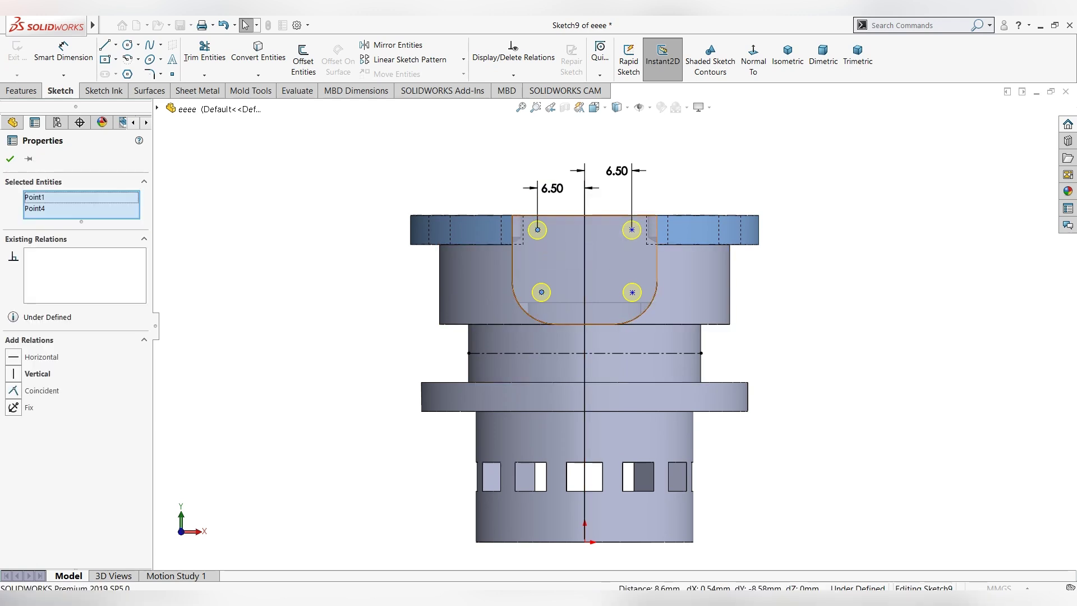
{"action": "left_click", "coordinate": [14, 373]}
{"action": "key", "text": "Escape"}
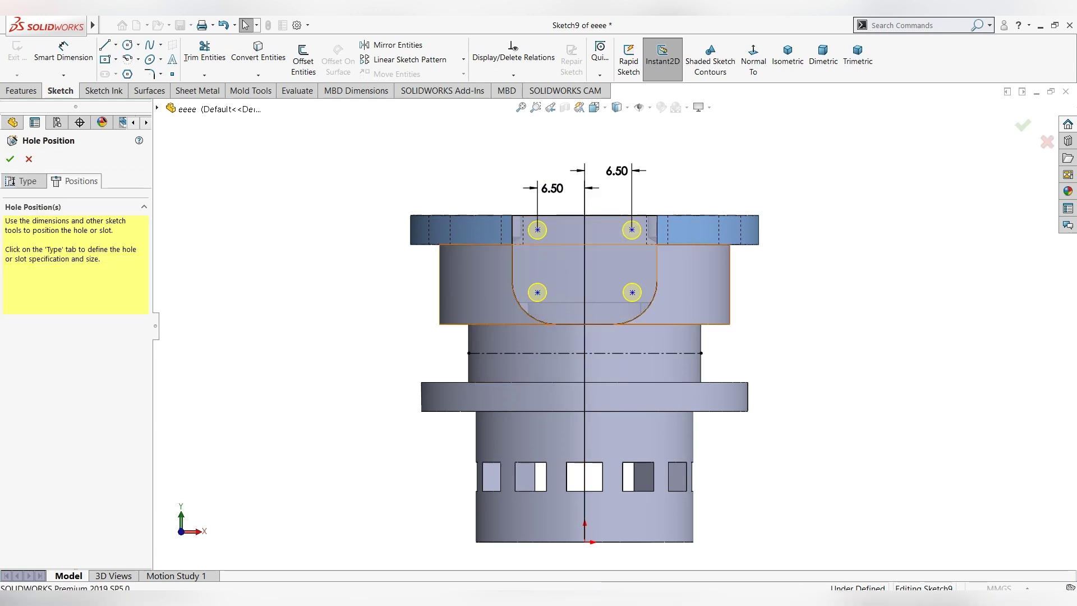
{"action": "left_click", "coordinate": [632, 230]}
{"action": "left_click", "coordinate": [632, 293], "text": "ctrl"}
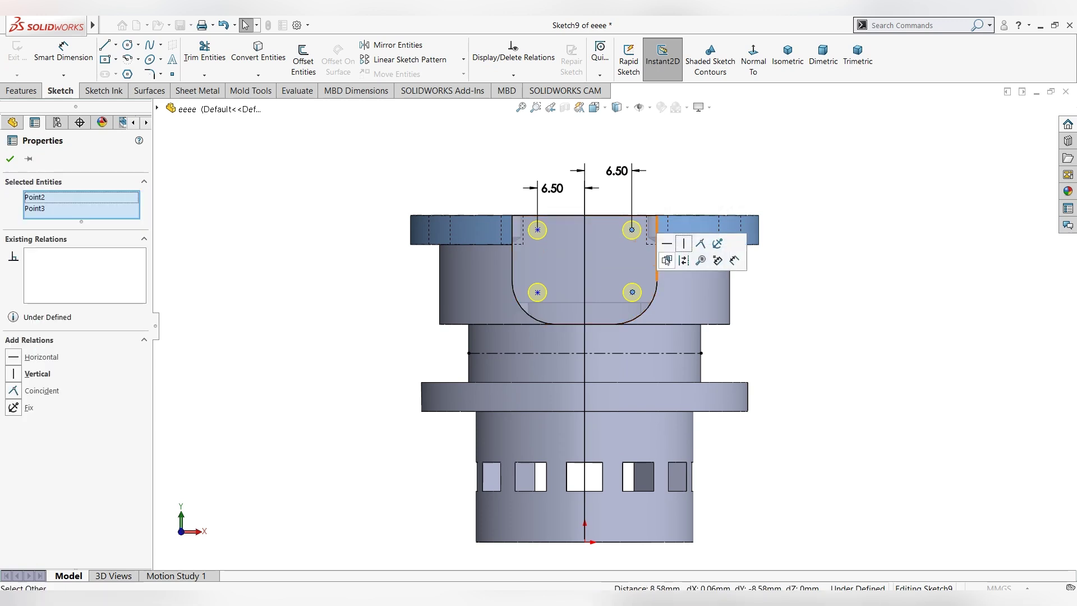
{"action": "left_click", "coordinate": [684, 244]}
{"action": "key", "text": "Escape"}
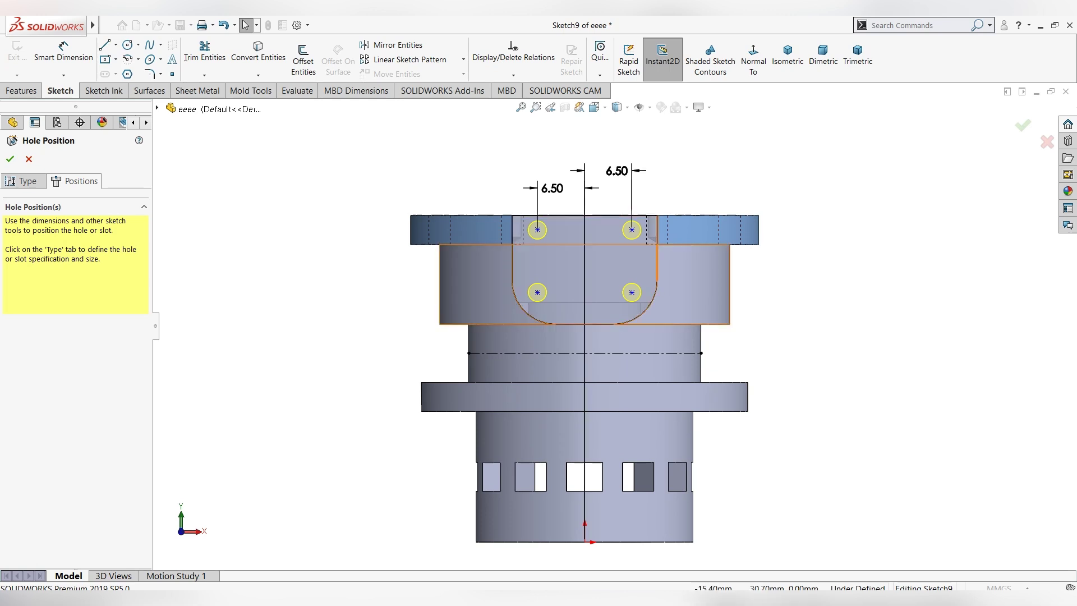
Step: Dimension the lower-left hole point 3 mm above the boss face's bottom edge
{"action": "left_click", "coordinate": [63, 54]}
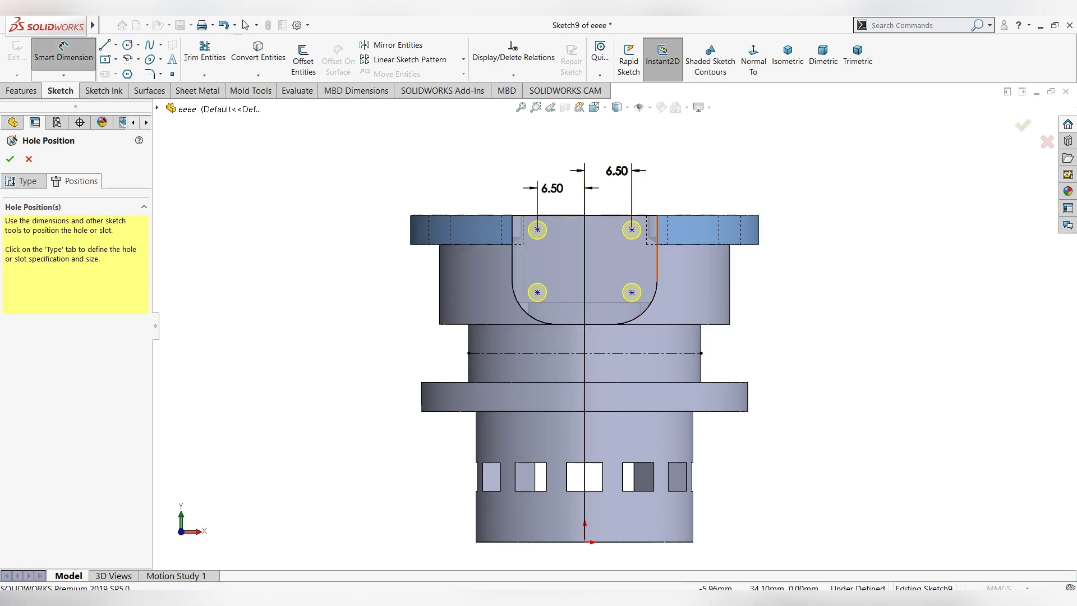
{"action": "left_click", "coordinate": [537, 292]}
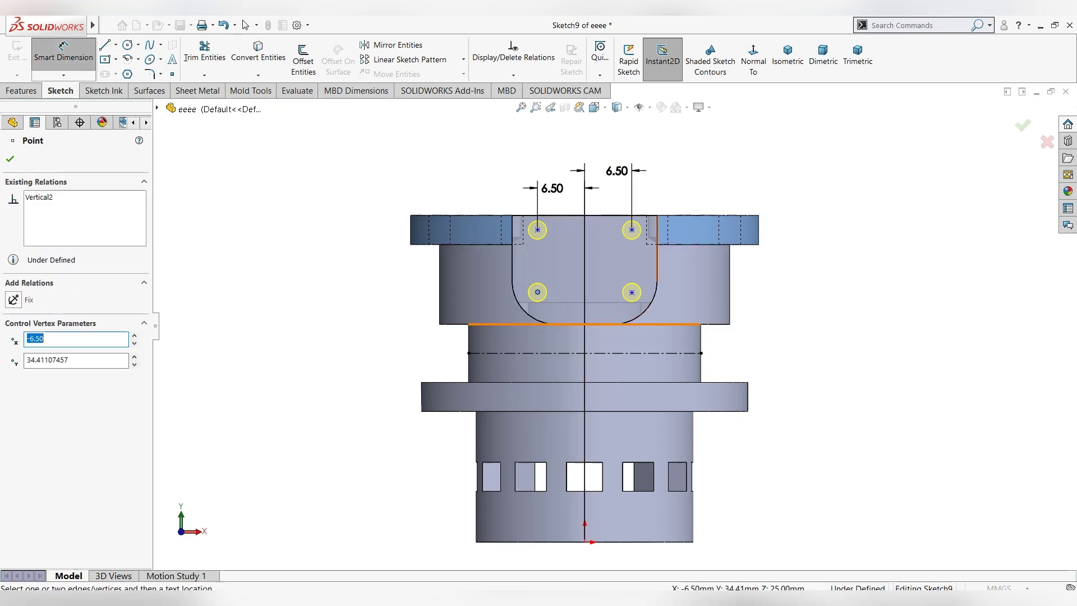
{"action": "left_click", "coordinate": [585, 324]}
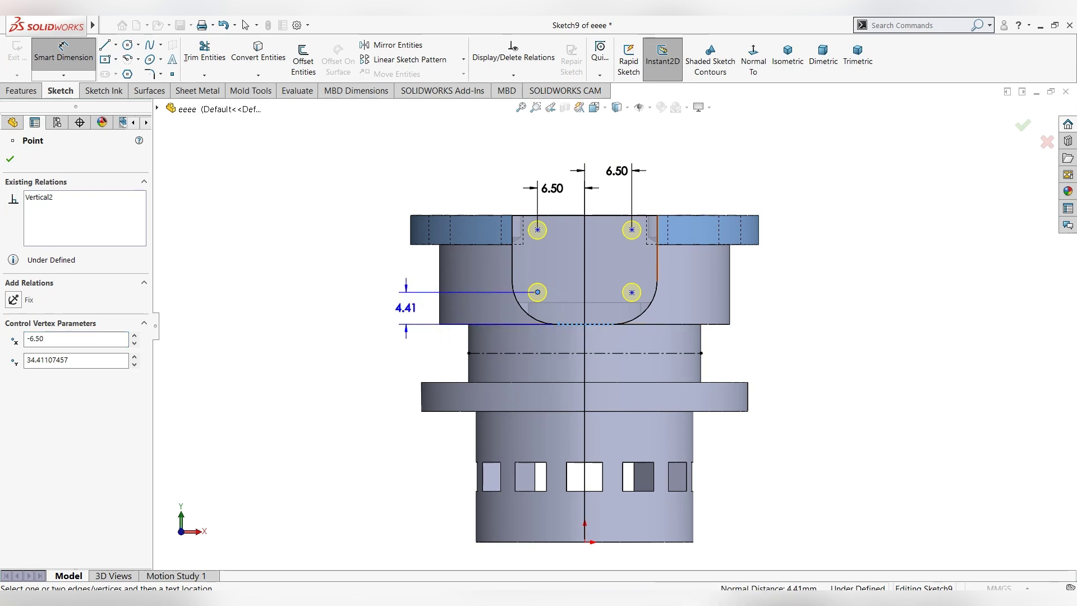
{"action": "left_click", "coordinate": [405, 308]}
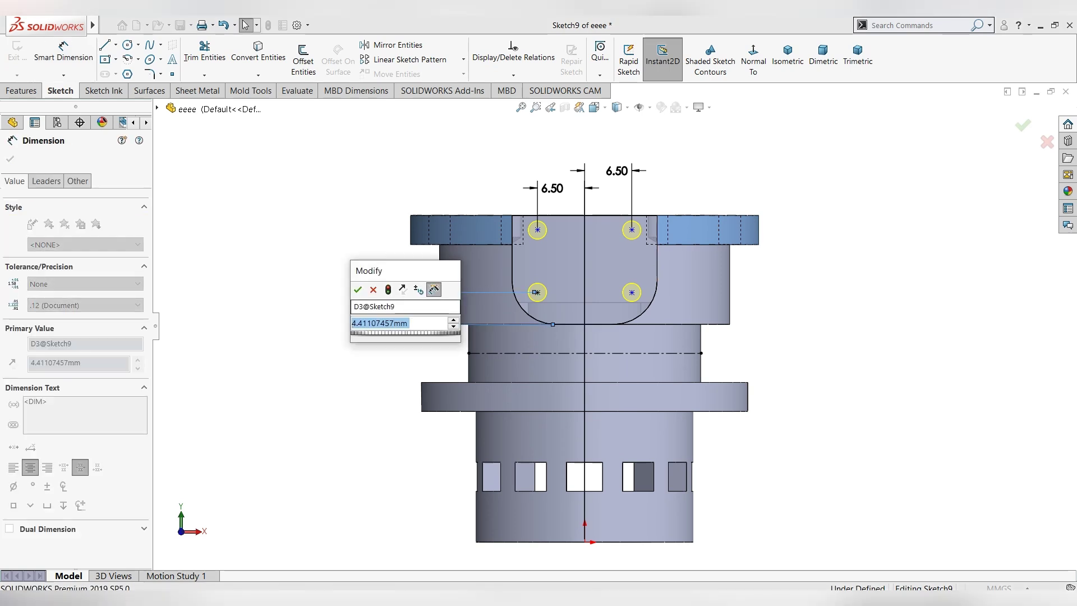
{"action": "type", "text": "2"}
{"action": "key", "text": "Return"}
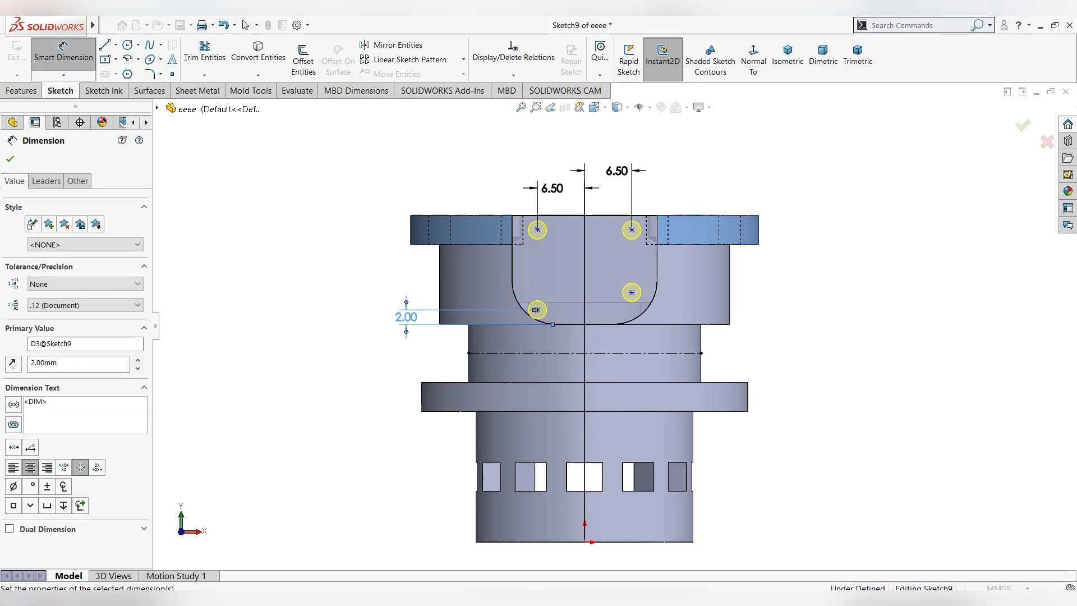
{"action": "key", "text": "Escape"}
{"action": "double_click", "coordinate": [407, 318]}
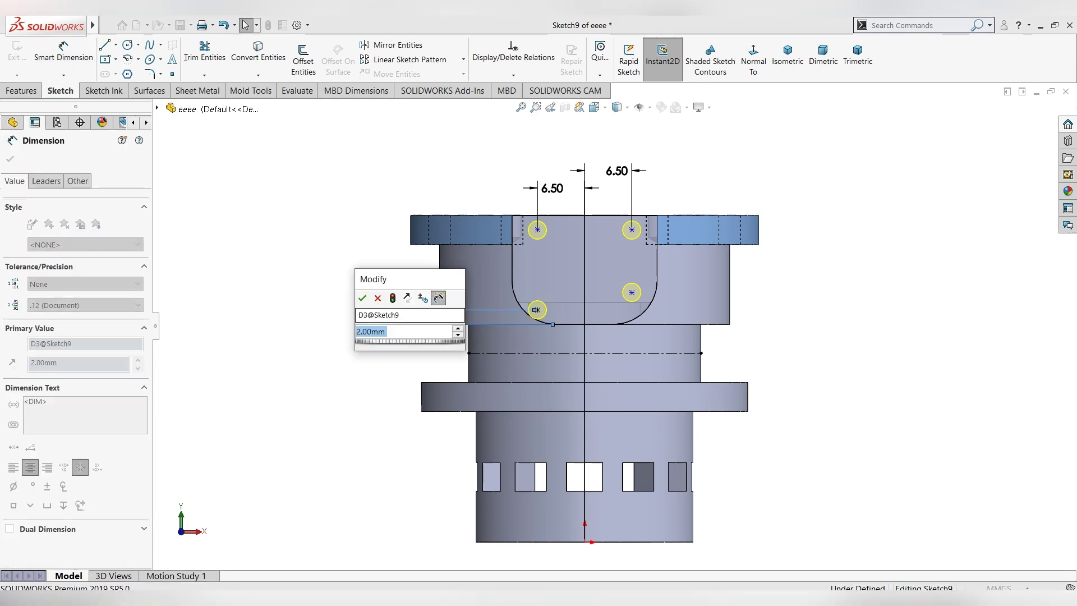
{"action": "type", "text": "3"}
{"action": "key", "text": "Return"}
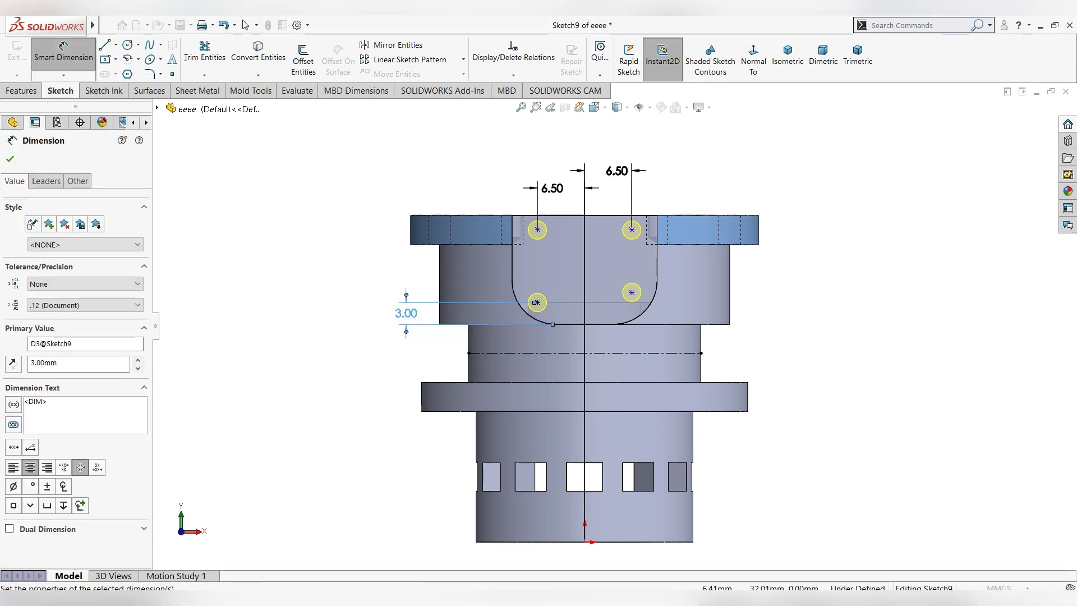
{"action": "key", "text": "Escape"}
Step: Add Horizontal relations to the lower pair and the upper pair of hole points
{"action": "left_click", "coordinate": [538, 302]}
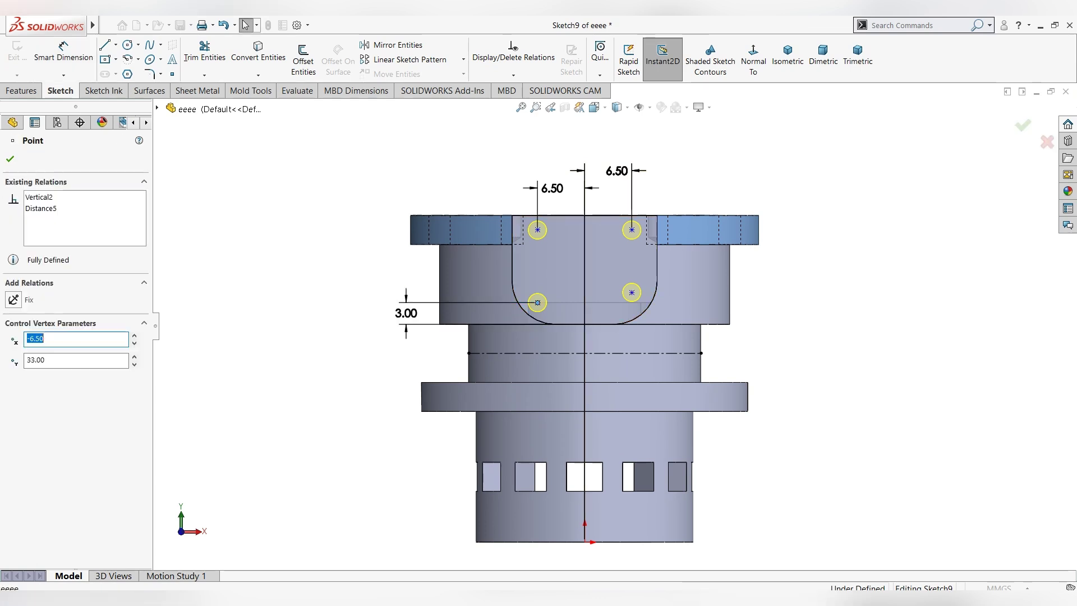
{"action": "left_click", "coordinate": [632, 292], "text": "ctrl"}
{"action": "left_click", "coordinate": [686, 238]}
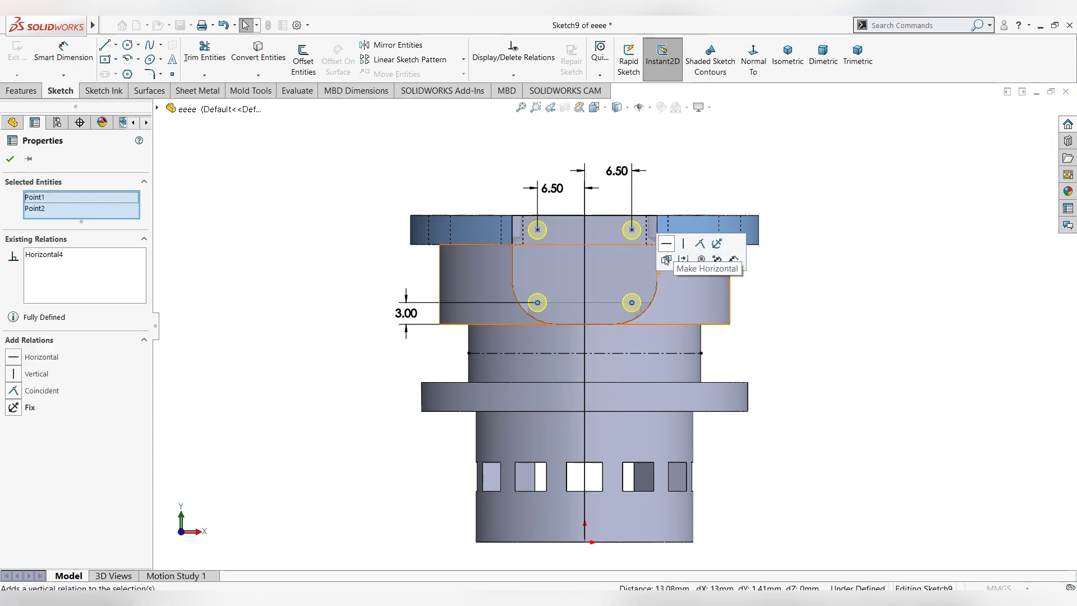
{"action": "key", "text": "Escape"}
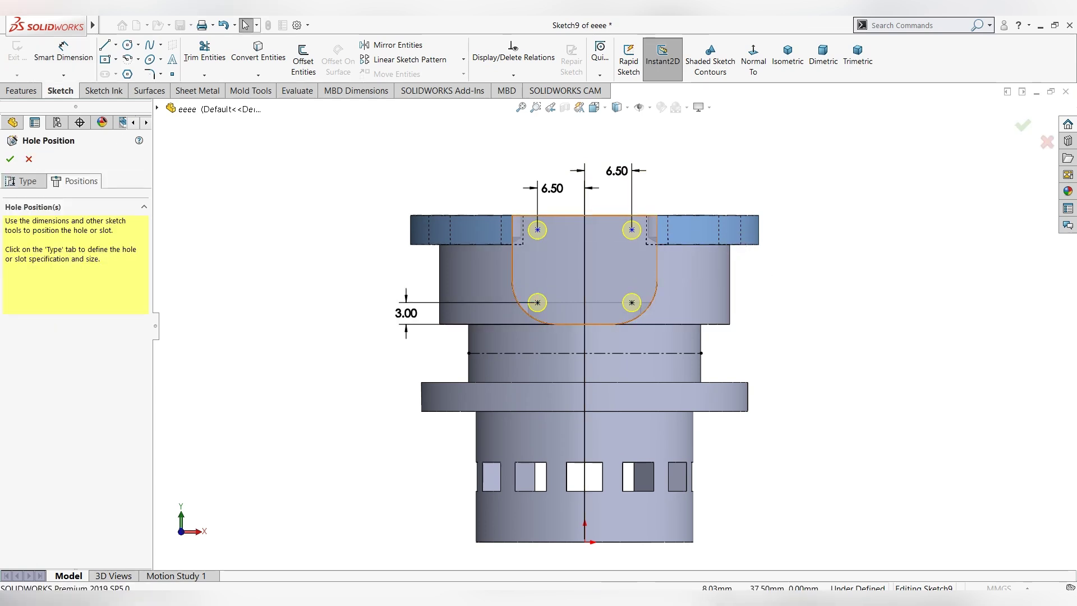
{"action": "left_click", "coordinate": [537, 230]}
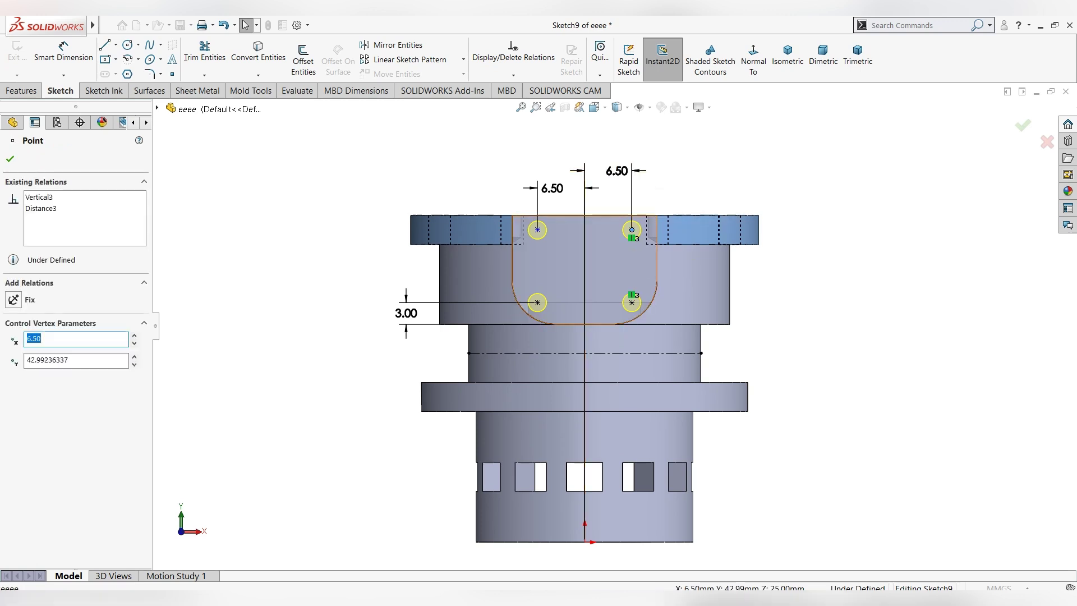
{"action": "left_click", "coordinate": [631, 229], "text": "ctrl"}
{"action": "left_click", "coordinate": [571, 181]}
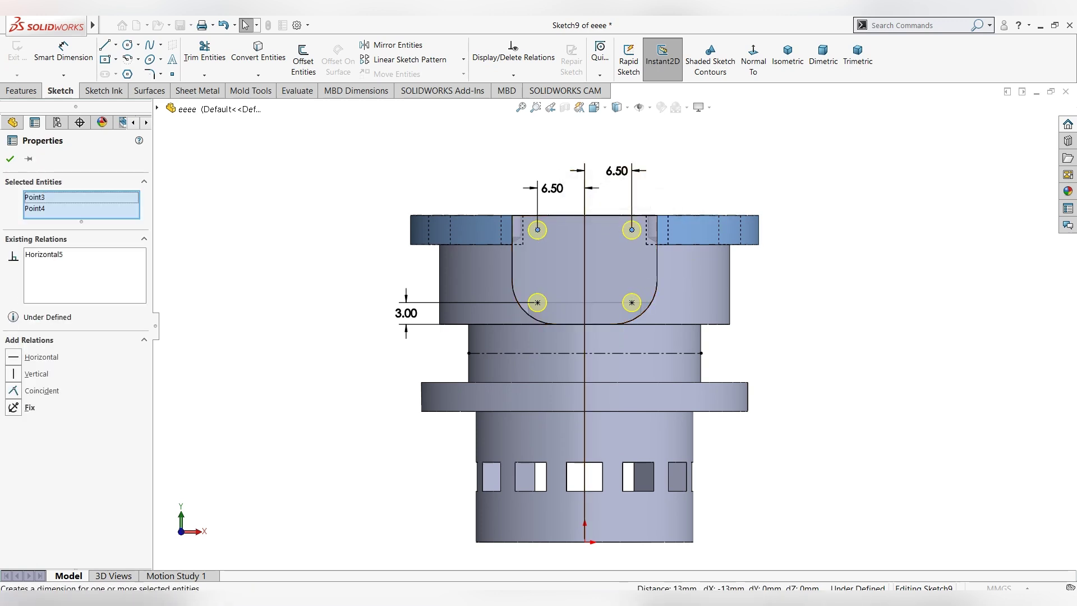
{"action": "key", "text": "Escape"}
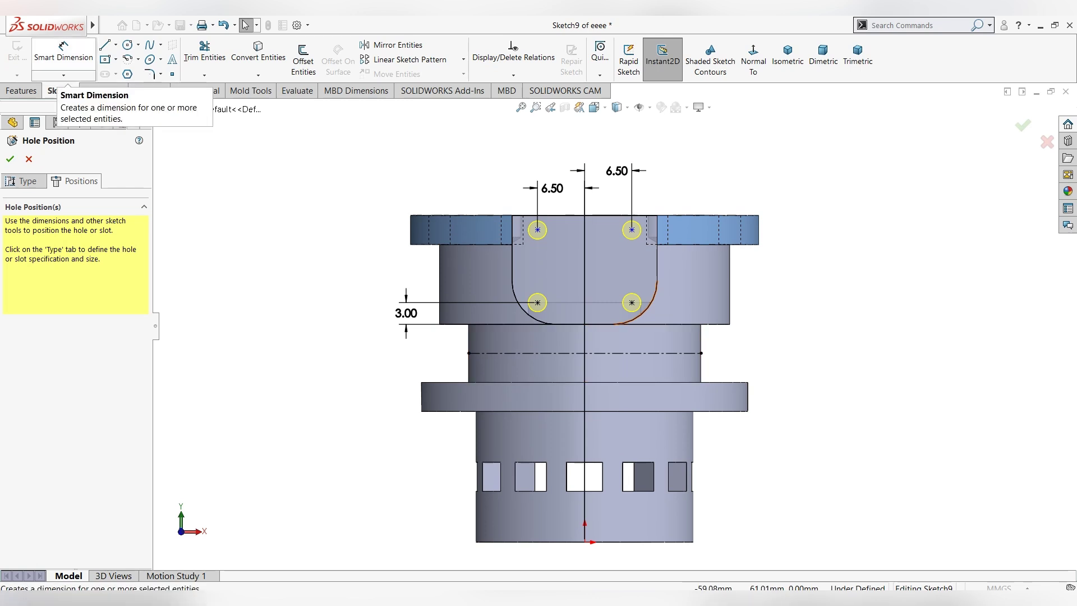
Step: Exit the circle tool and confirm the four M3x0.5 tapped holes
{"action": "left_click", "coordinate": [128, 45]}
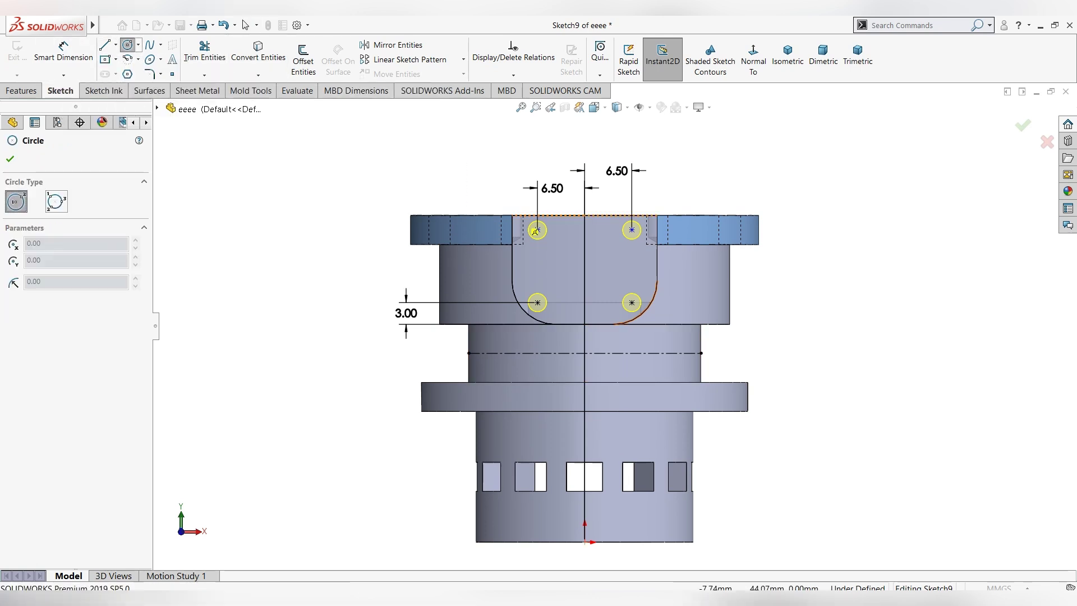
{"action": "key", "text": "Escape"}
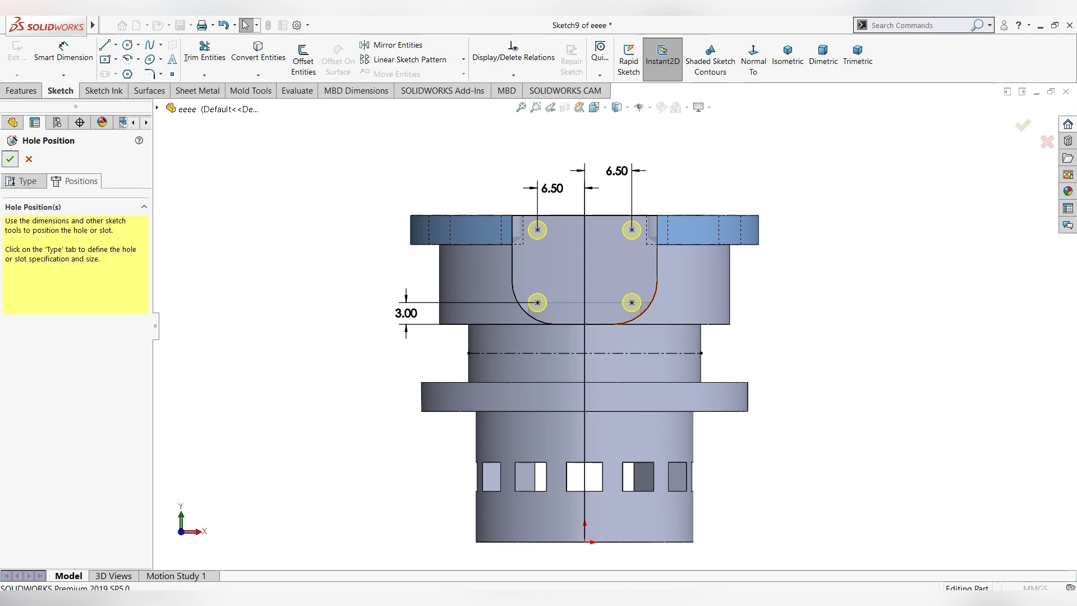
{"action": "key", "text": "Return"}
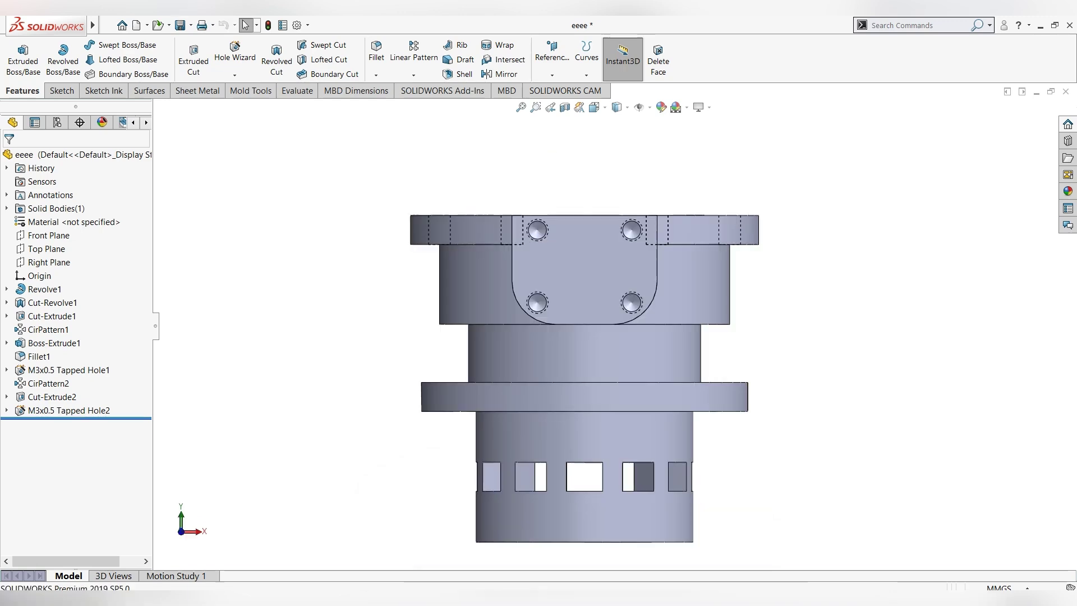
Step: In isometric view, set up a Ø8.0 dowel hole ending Up To Next, then go to Positions
{"action": "key", "text": "ctrl+7"}
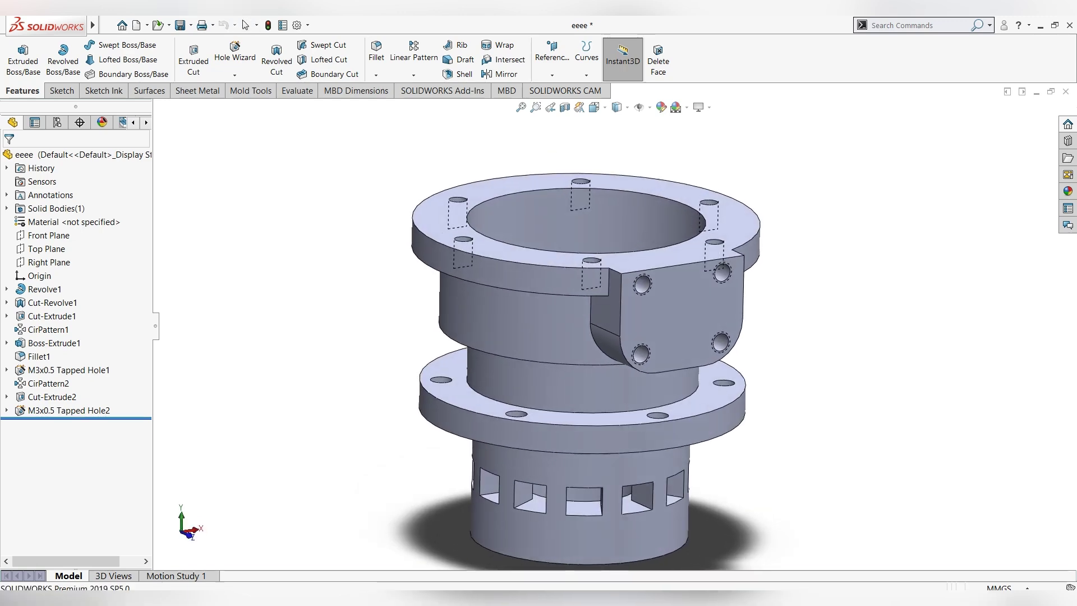
{"action": "left_click", "coordinate": [235, 51]}
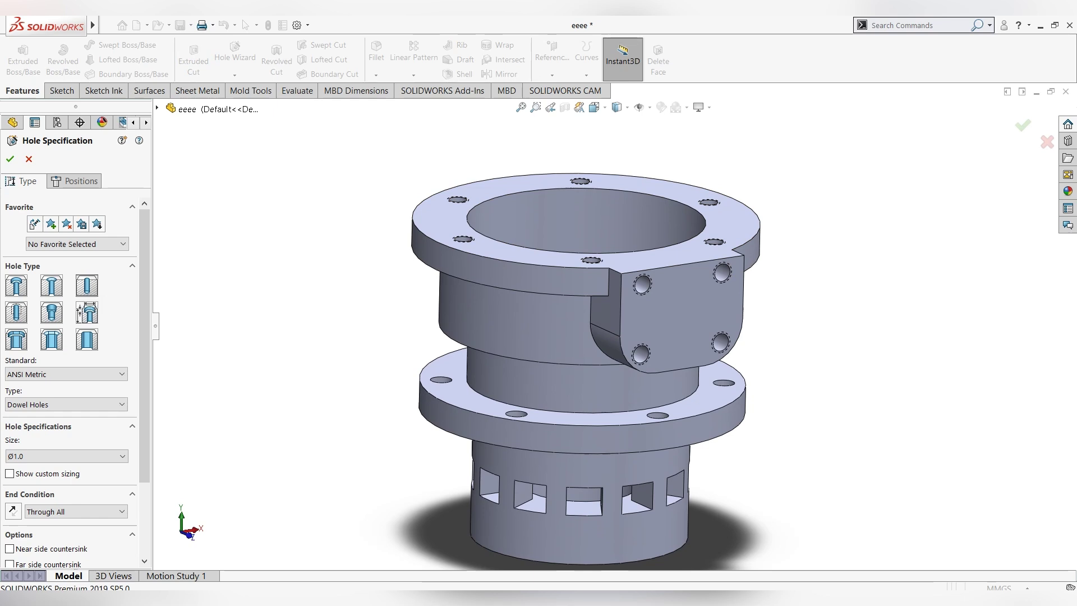
{"action": "left_click", "coordinate": [66, 456]}
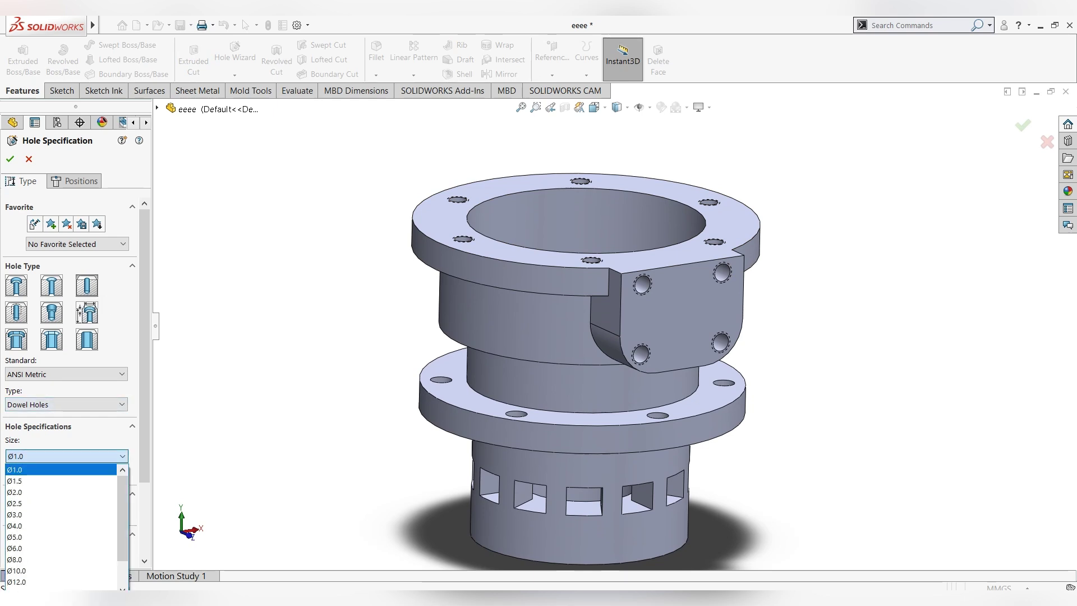
{"action": "left_click", "coordinate": [34, 560]}
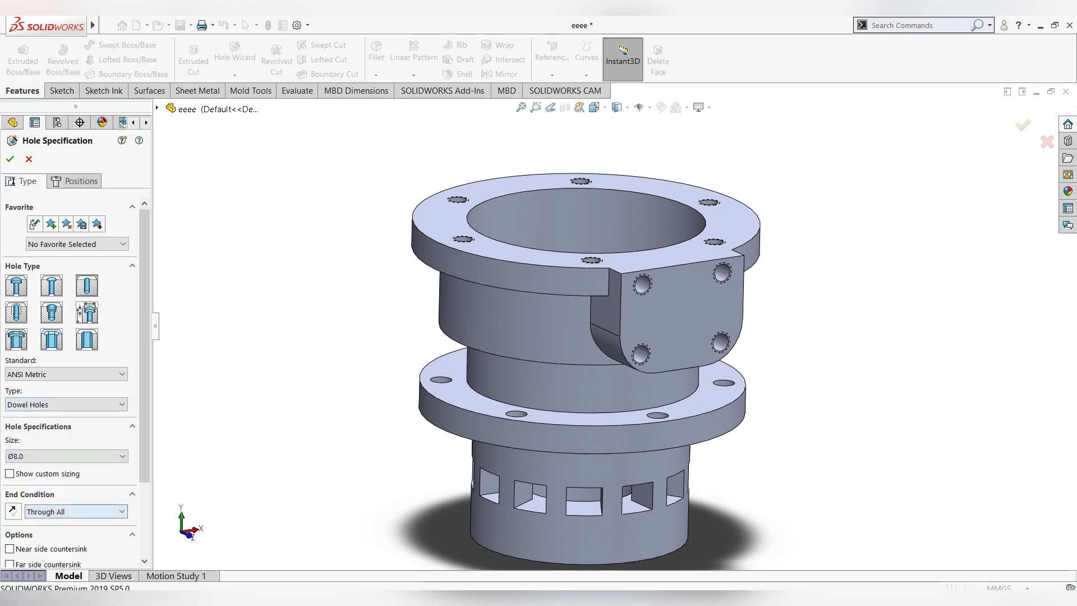
{"action": "left_click", "coordinate": [75, 511]}
{"action": "key", "text": "Down"}
{"action": "key", "text": "Return"}
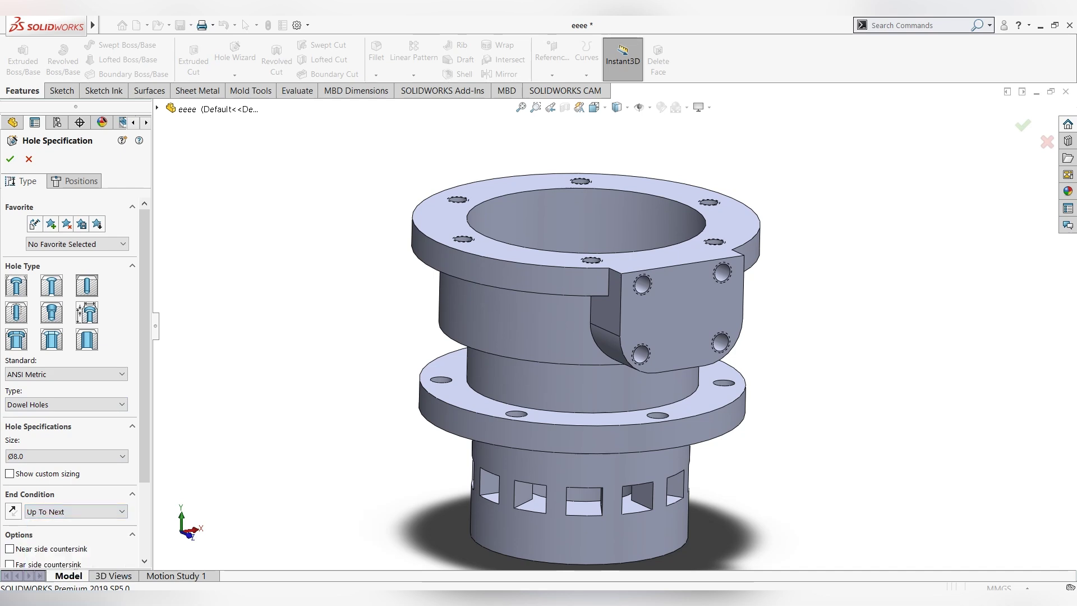
{"action": "scroll", "coordinate": [73, 382], "scroll_direction": "down", "scroll_amount": 3}
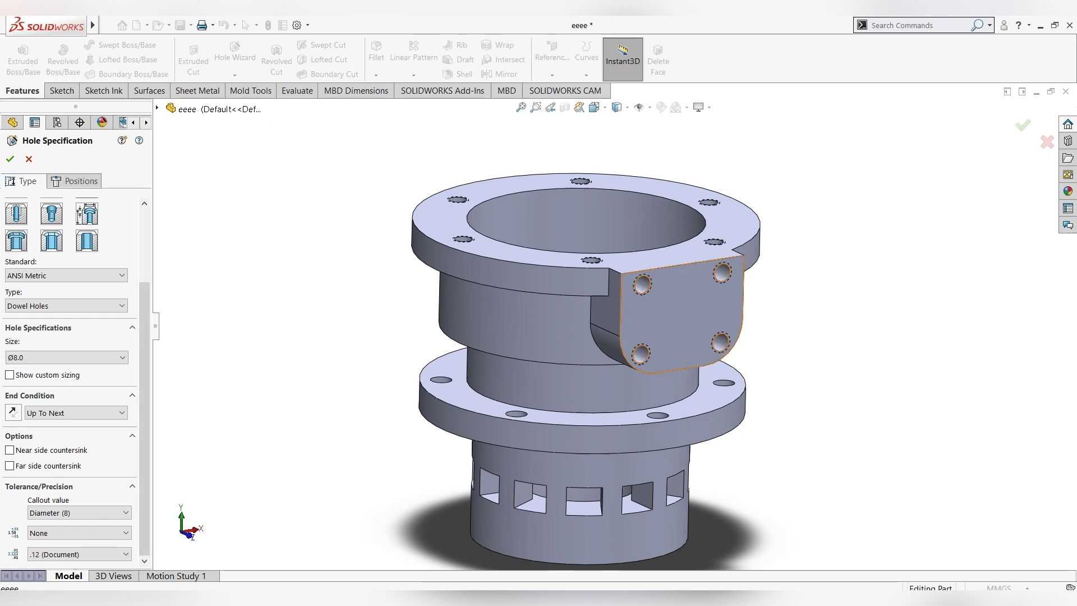
{"action": "scroll", "coordinate": [70, 337], "scroll_direction": "up", "scroll_amount": 3}
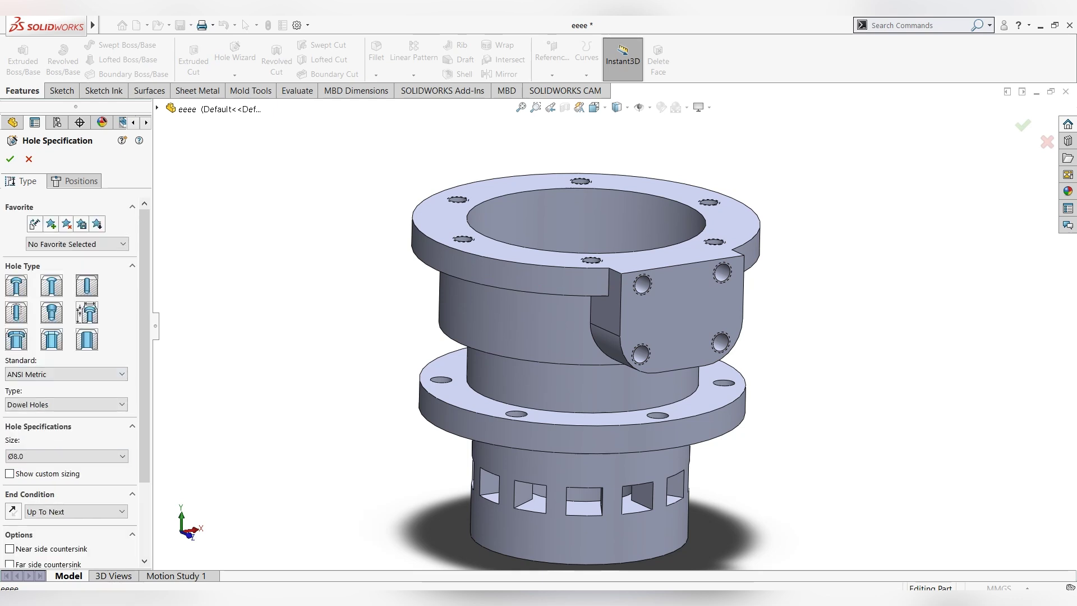
{"action": "left_click", "coordinate": [74, 181]}
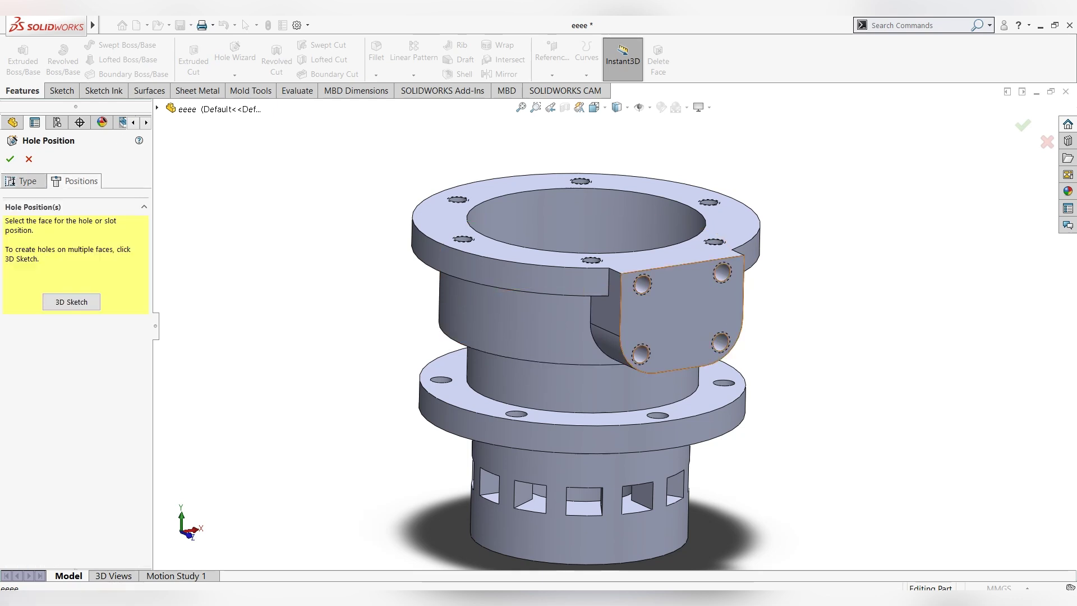
Step: Place the Ø8.0 dowel hole point 3.5 mm below the top-left hole and create it
{"action": "left_click", "coordinate": [753, 56]}
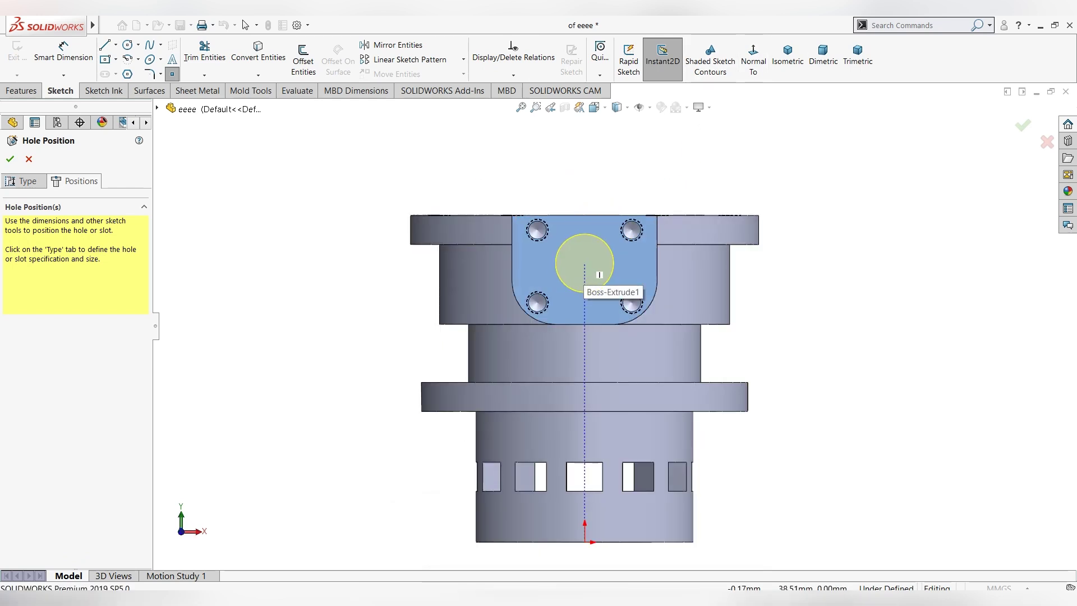
{"action": "left_click", "coordinate": [586, 264]}
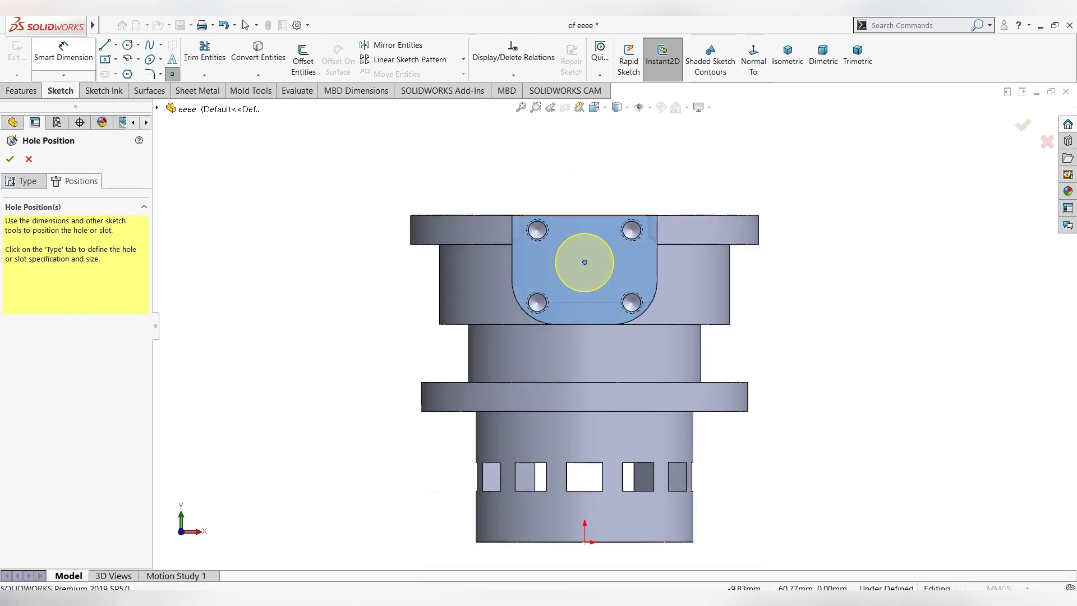
{"action": "left_click", "coordinate": [585, 262]}
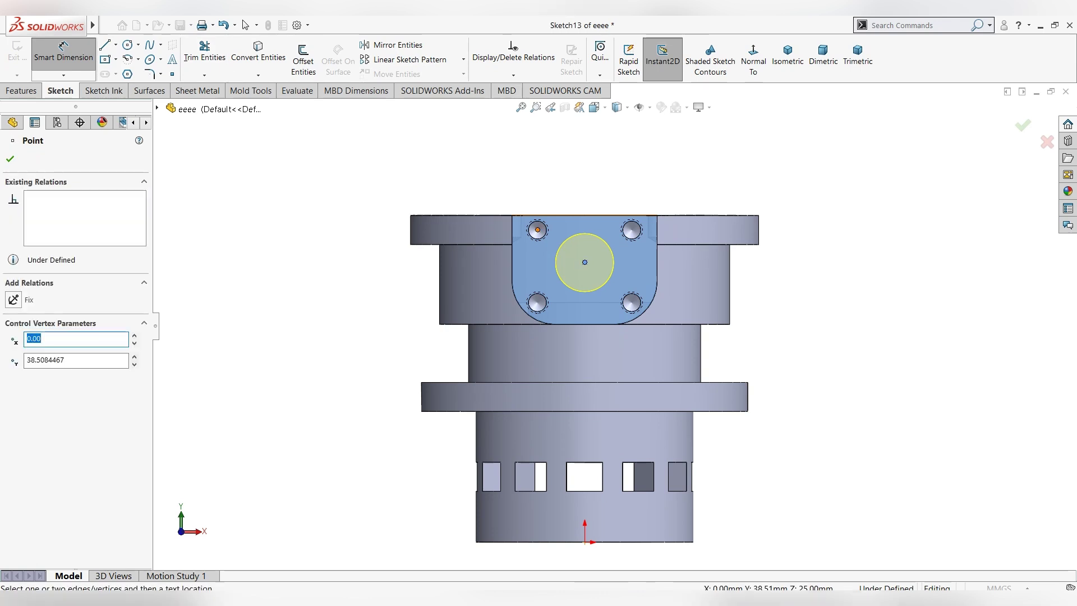
{"action": "left_click", "coordinate": [538, 230]}
{"action": "left_click", "coordinate": [276, 245]}
{"action": "type", "text": "3."}
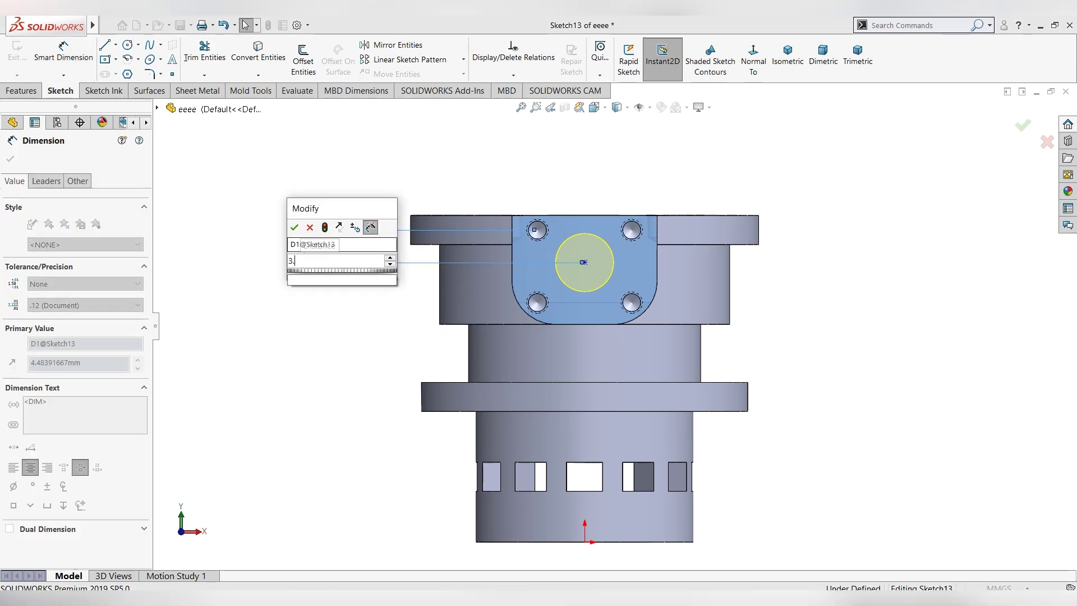
{"action": "type", "text": "5"}
{"action": "key", "text": "Return"}
{"action": "key", "text": "ctrl+7"}
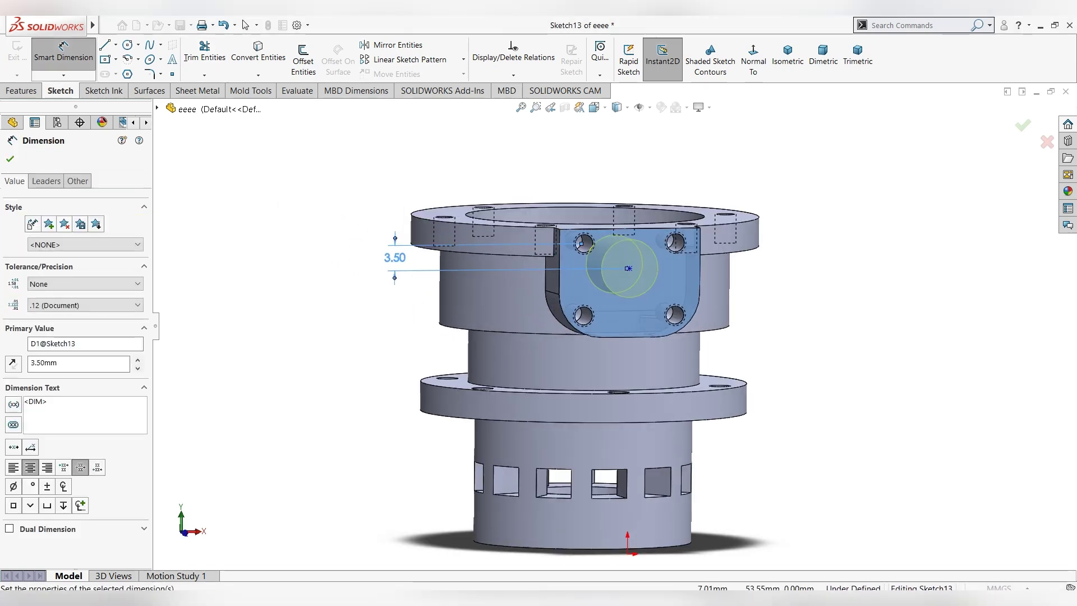
{"action": "left_click", "coordinate": [10, 159]}
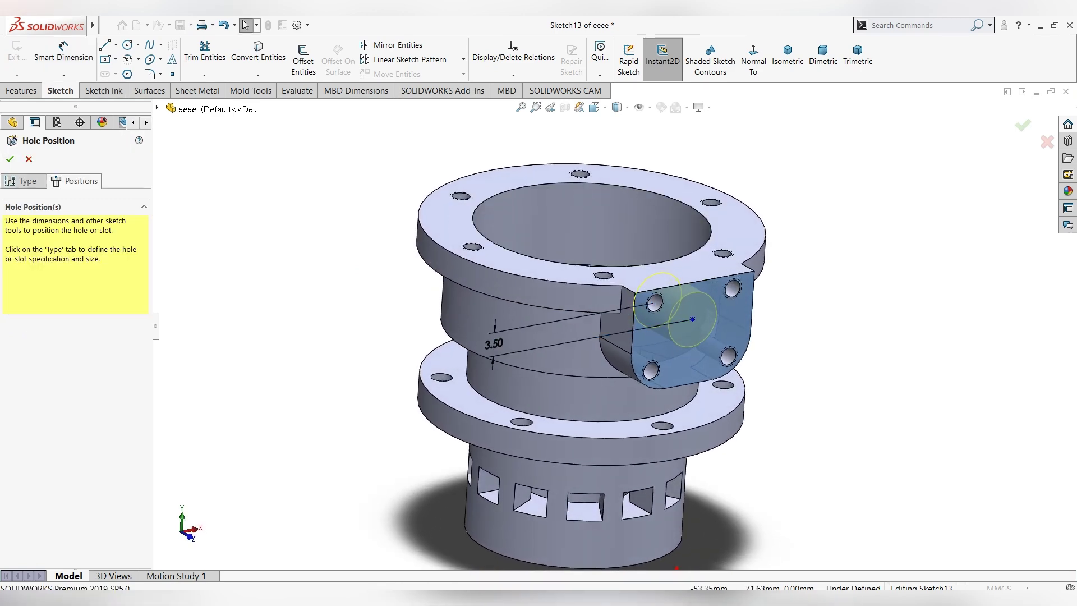
{"action": "left_click", "coordinate": [9, 159]}
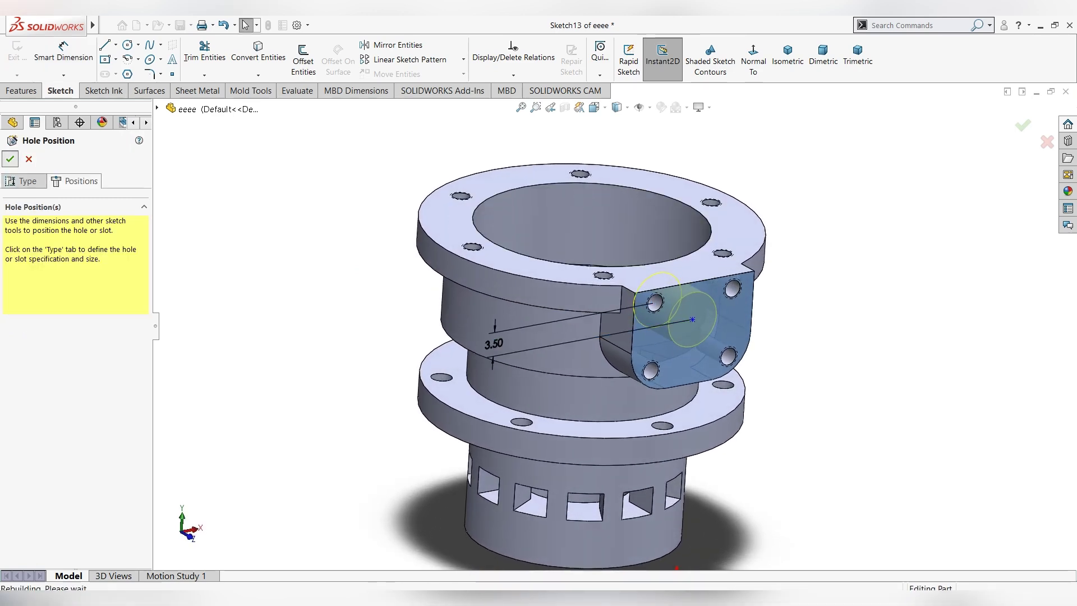
{"action": "middle_click_drag", "start_coordinate": [617, 281], "coordinate": [477, 365]}
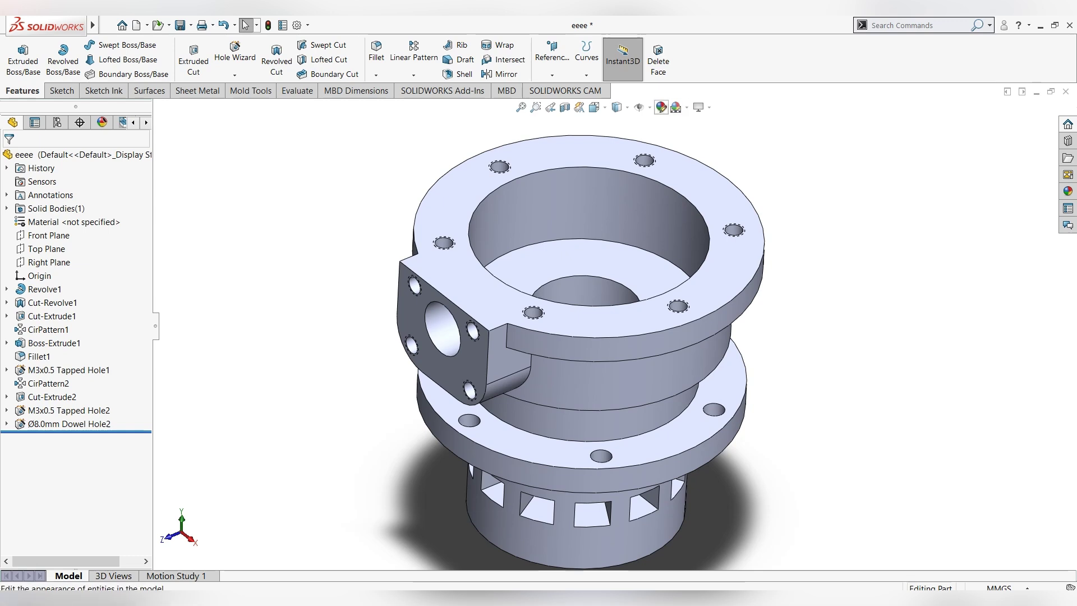
Step: Apply a lightened orange appearance to the entire housing
{"action": "left_click", "coordinate": [661, 107]}
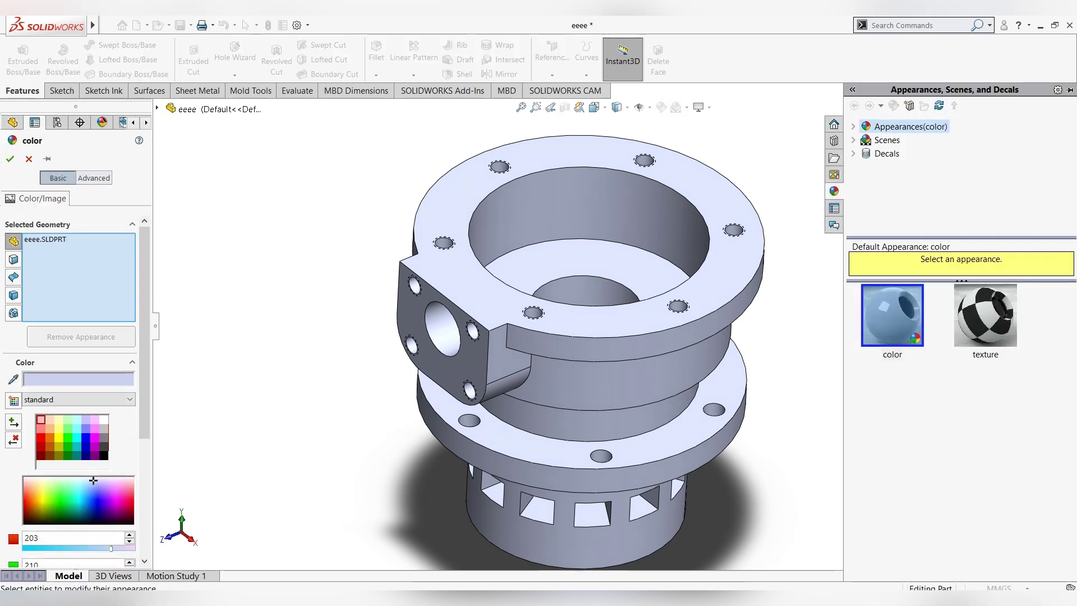
{"action": "left_click", "coordinate": [50, 438]}
{"action": "left_click", "coordinate": [31, 488]}
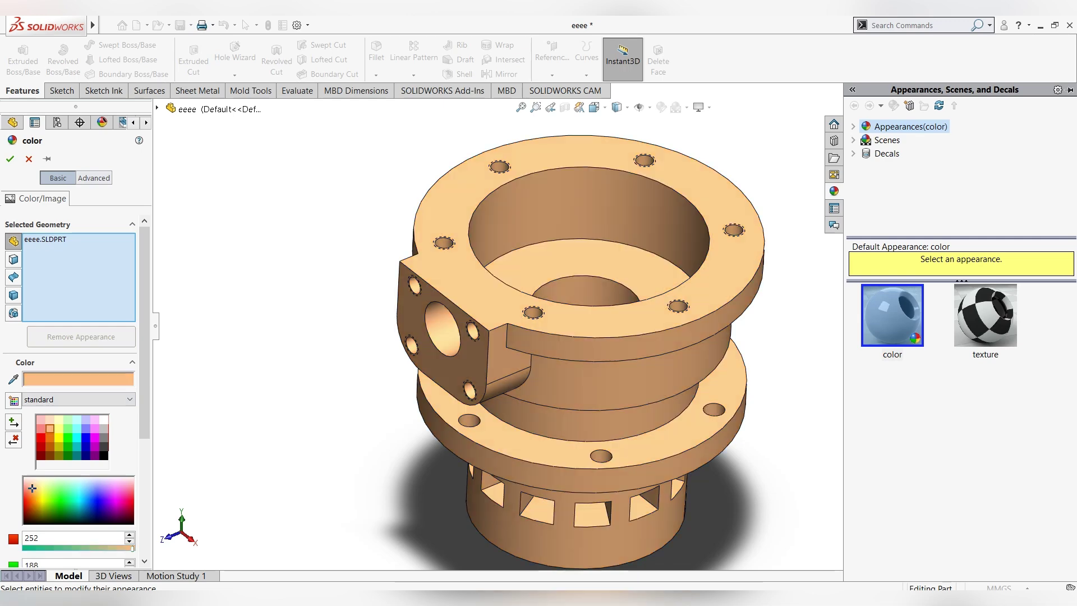
{"action": "left_click", "coordinate": [9, 159]}
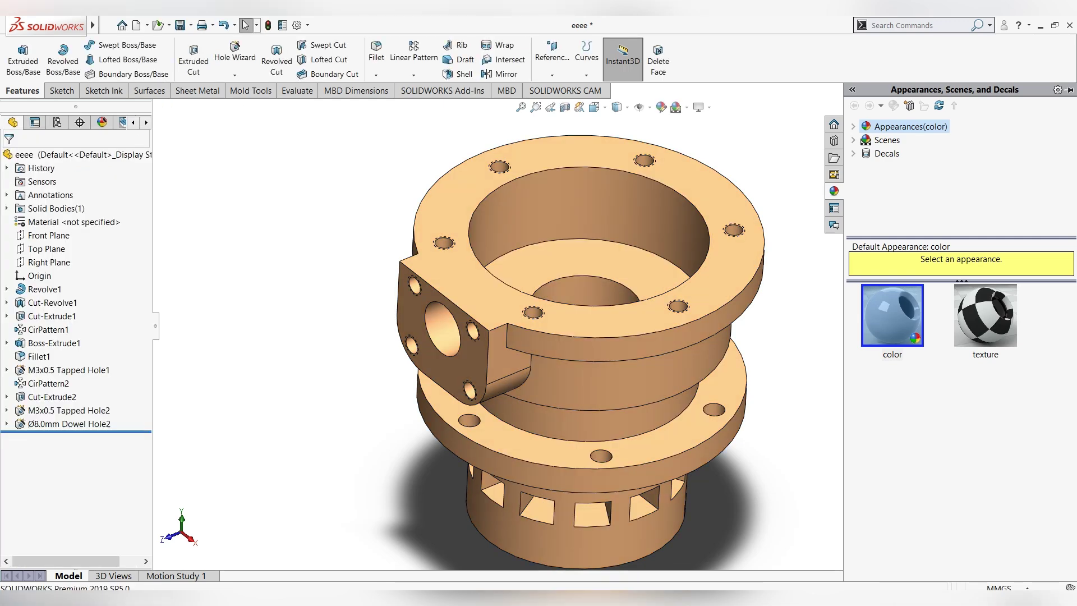